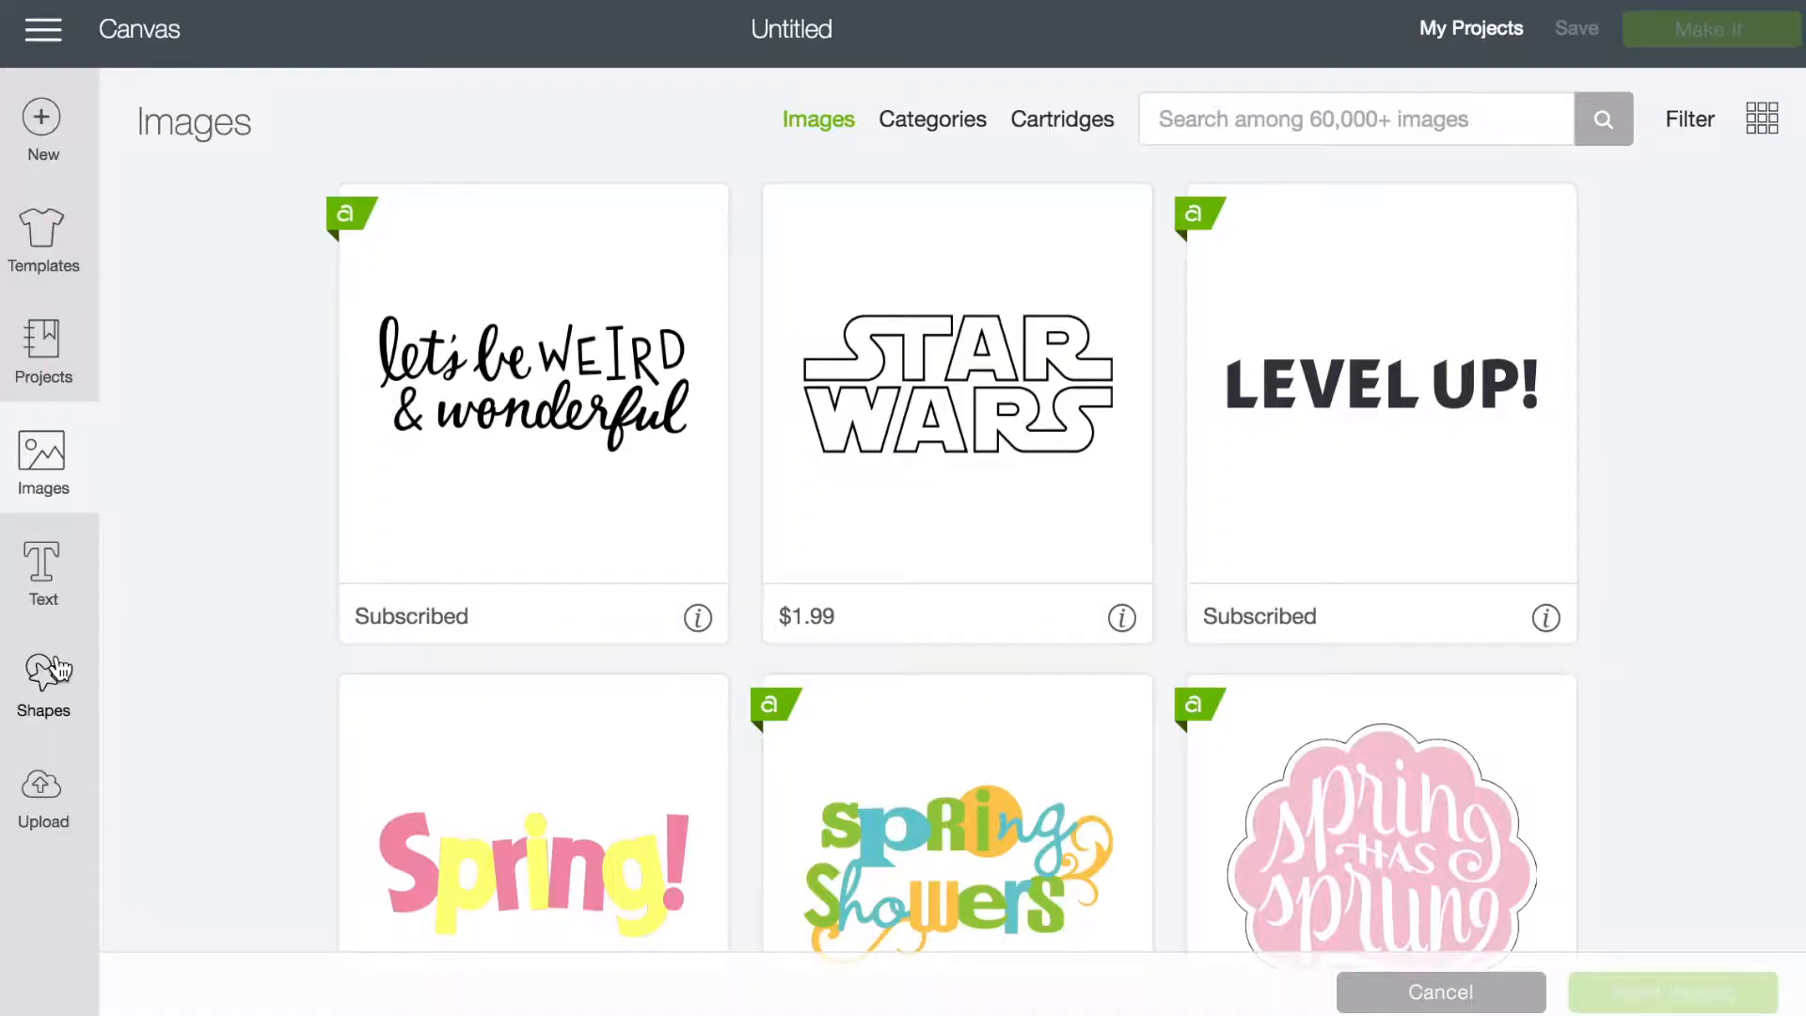
Upload "Screen Shot 2018-07-23 at 5.55.02 PM" from the Desktop as a Simple image and continue to background removal.
{"action": "left_click", "coordinate": [40, 795]}
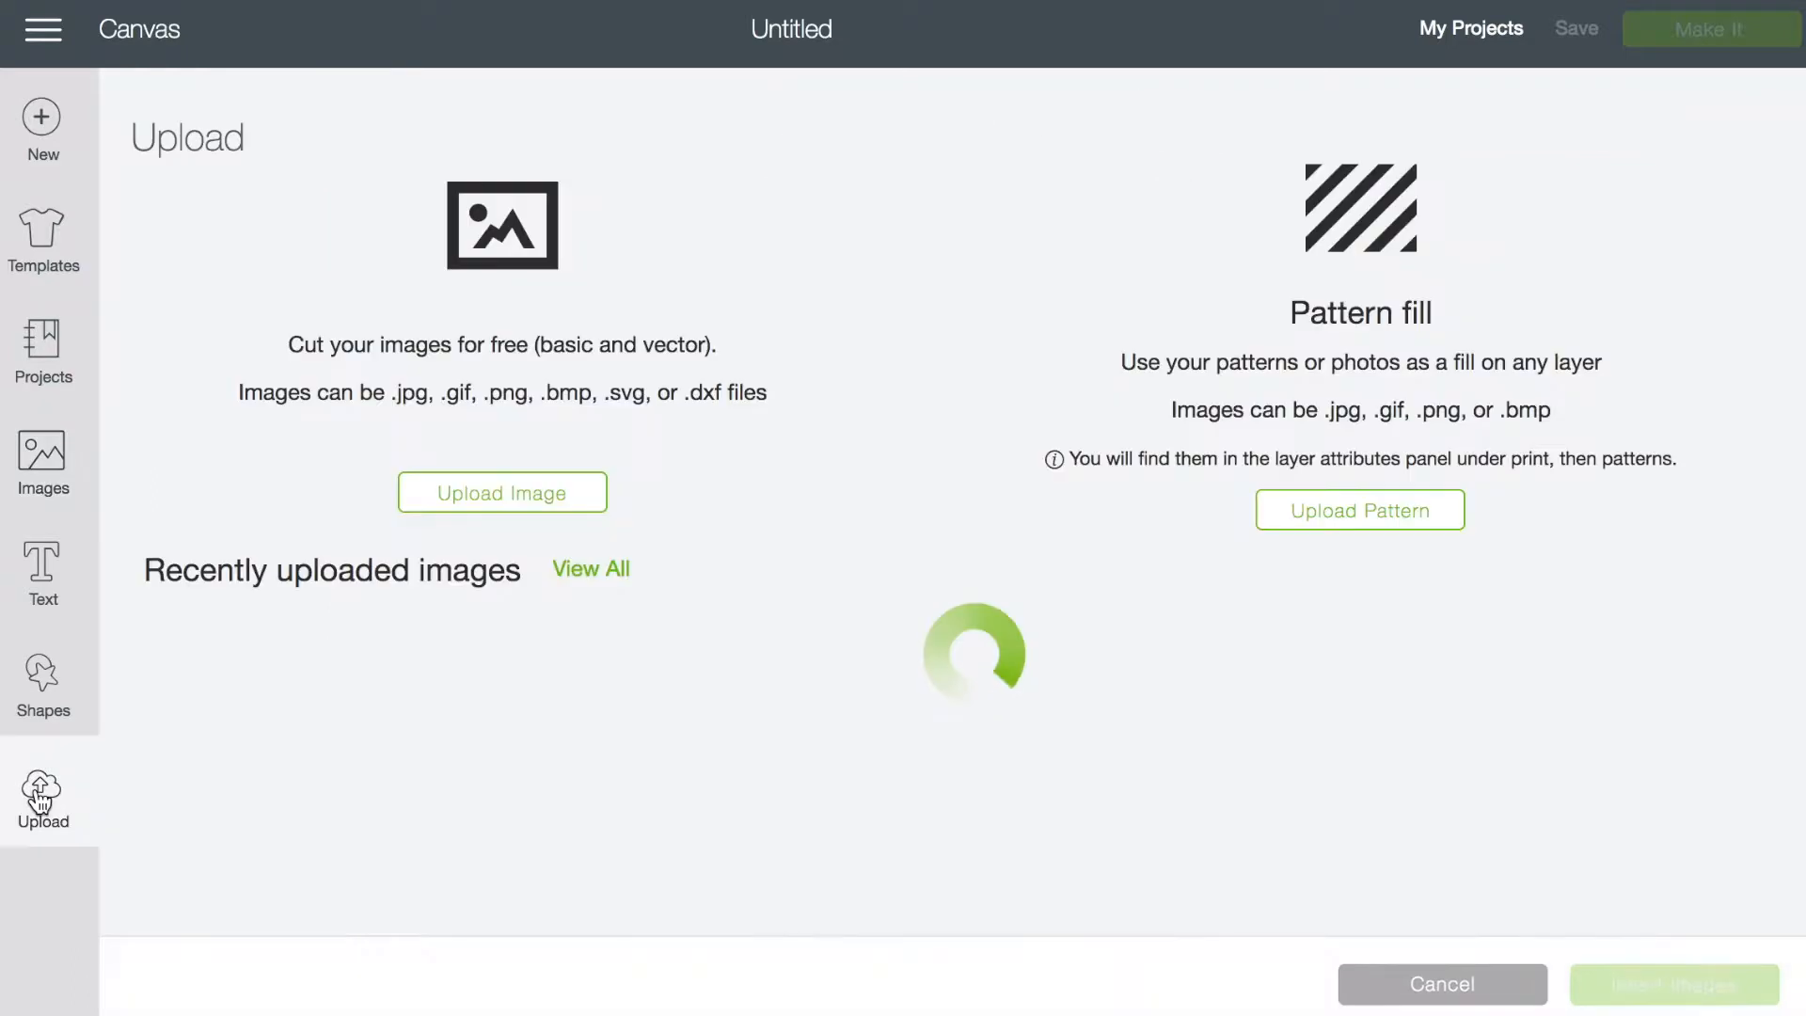
{"action": "left_click", "coordinate": [531, 494]}
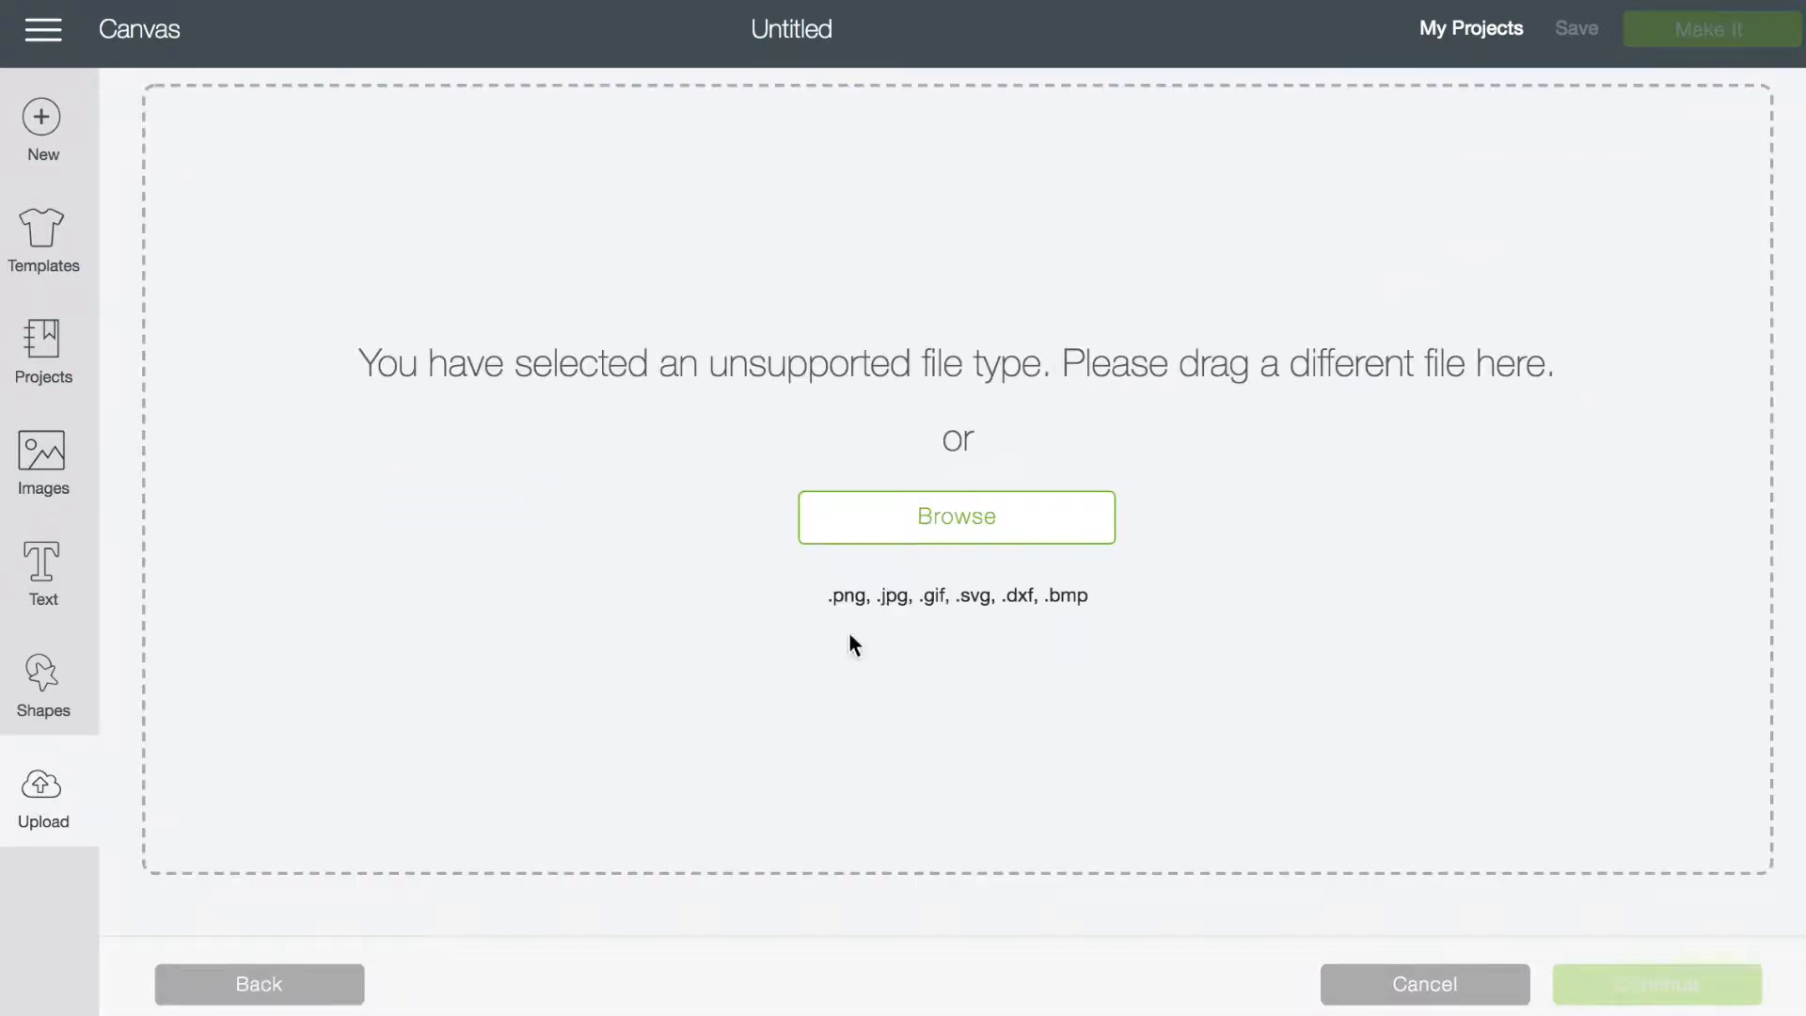
{"action": "left_click", "coordinate": [964, 551]}
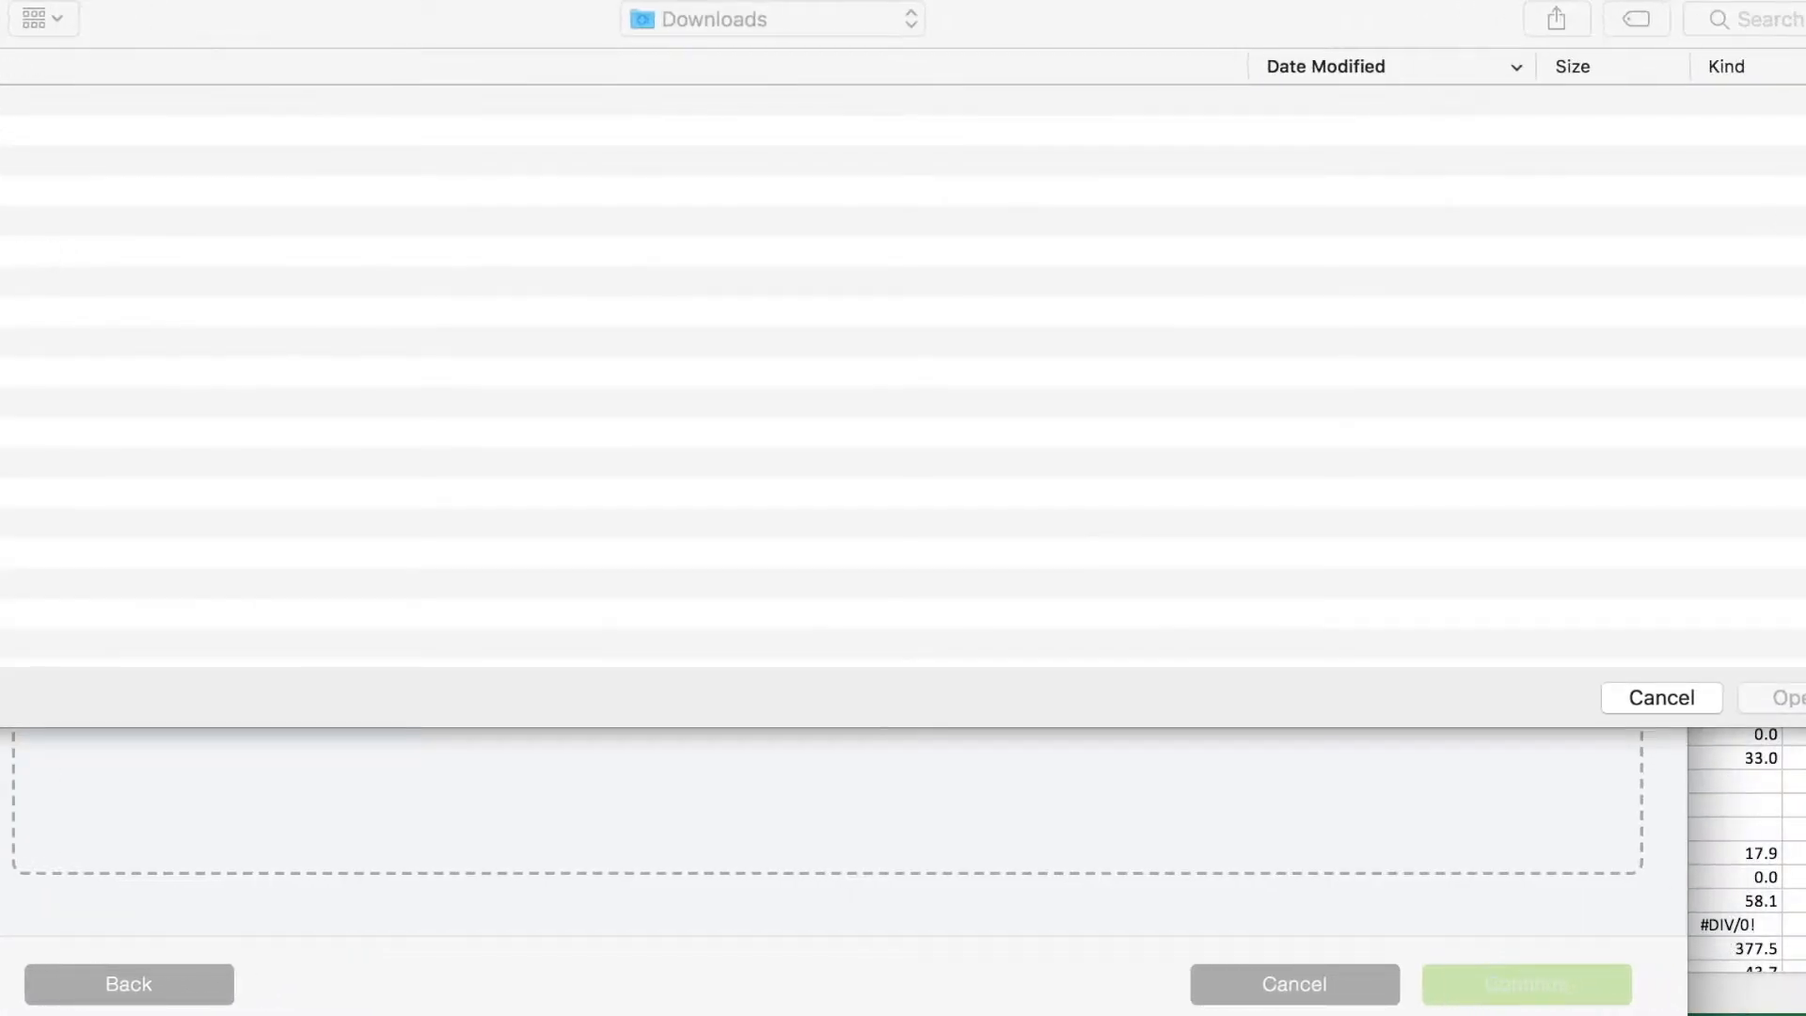
{"action": "left_click", "coordinate": [0, 165]}
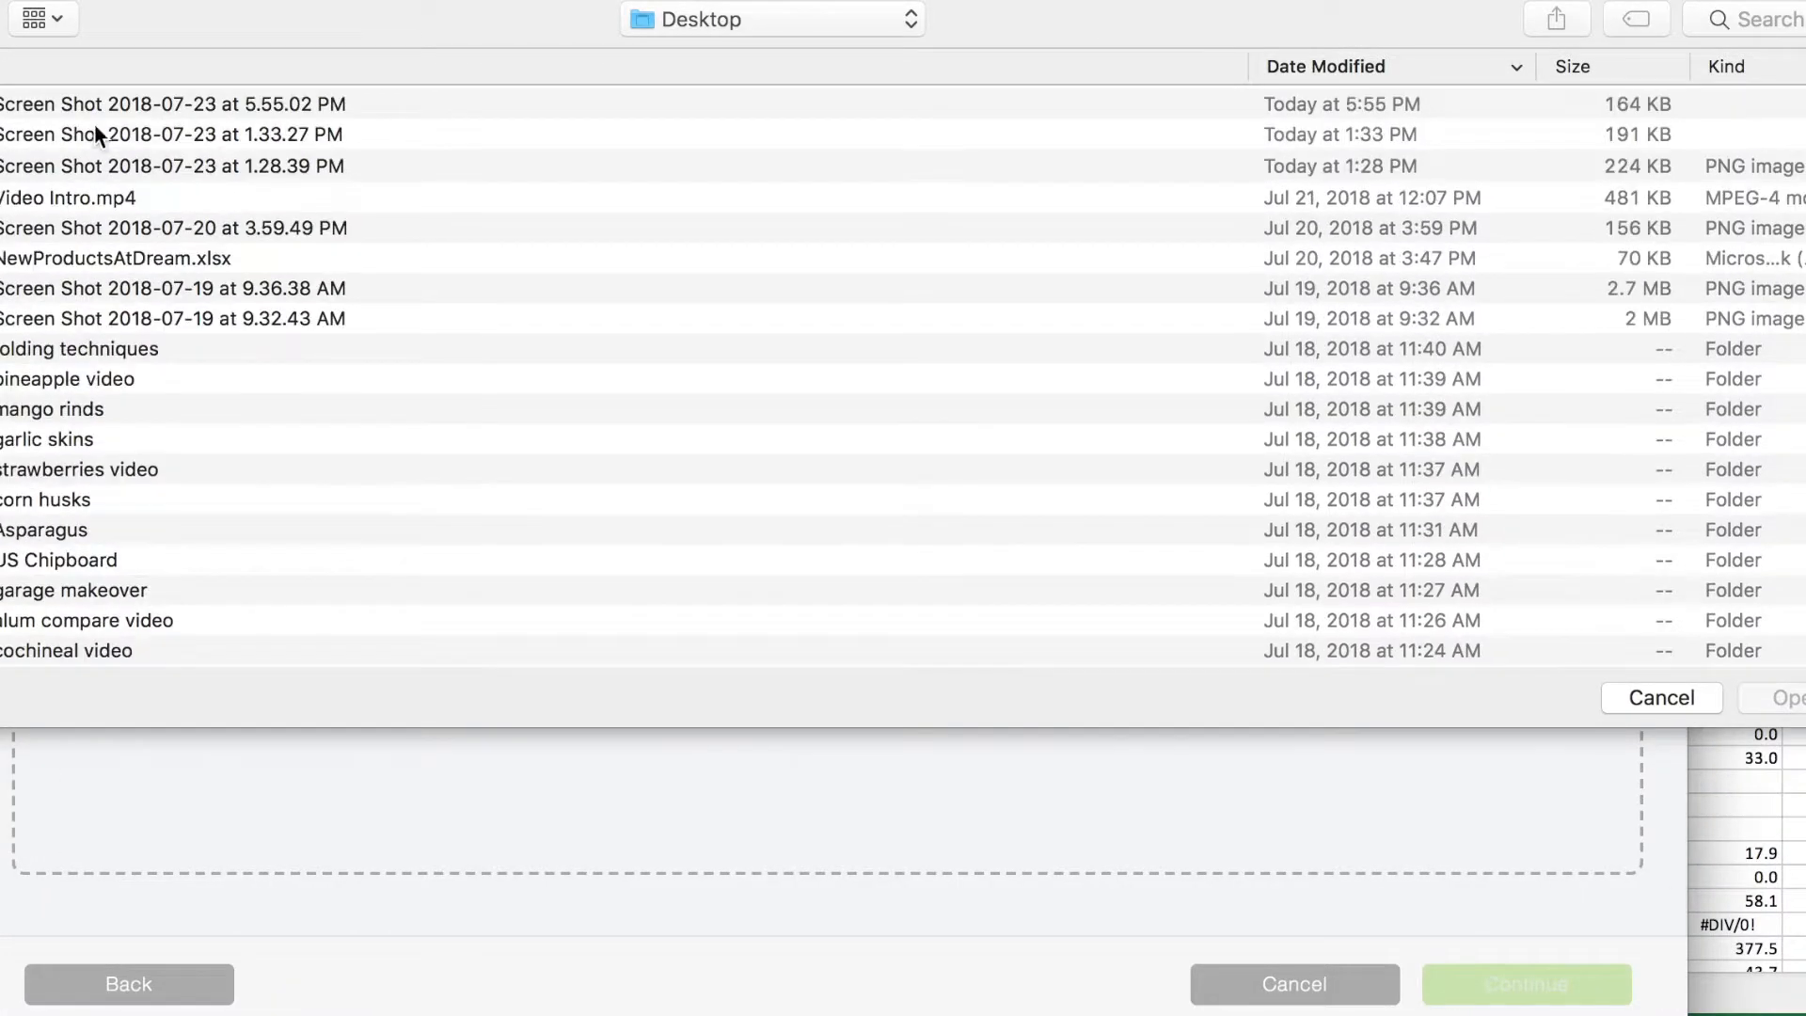
{"action": "double_click", "coordinate": [200, 102]}
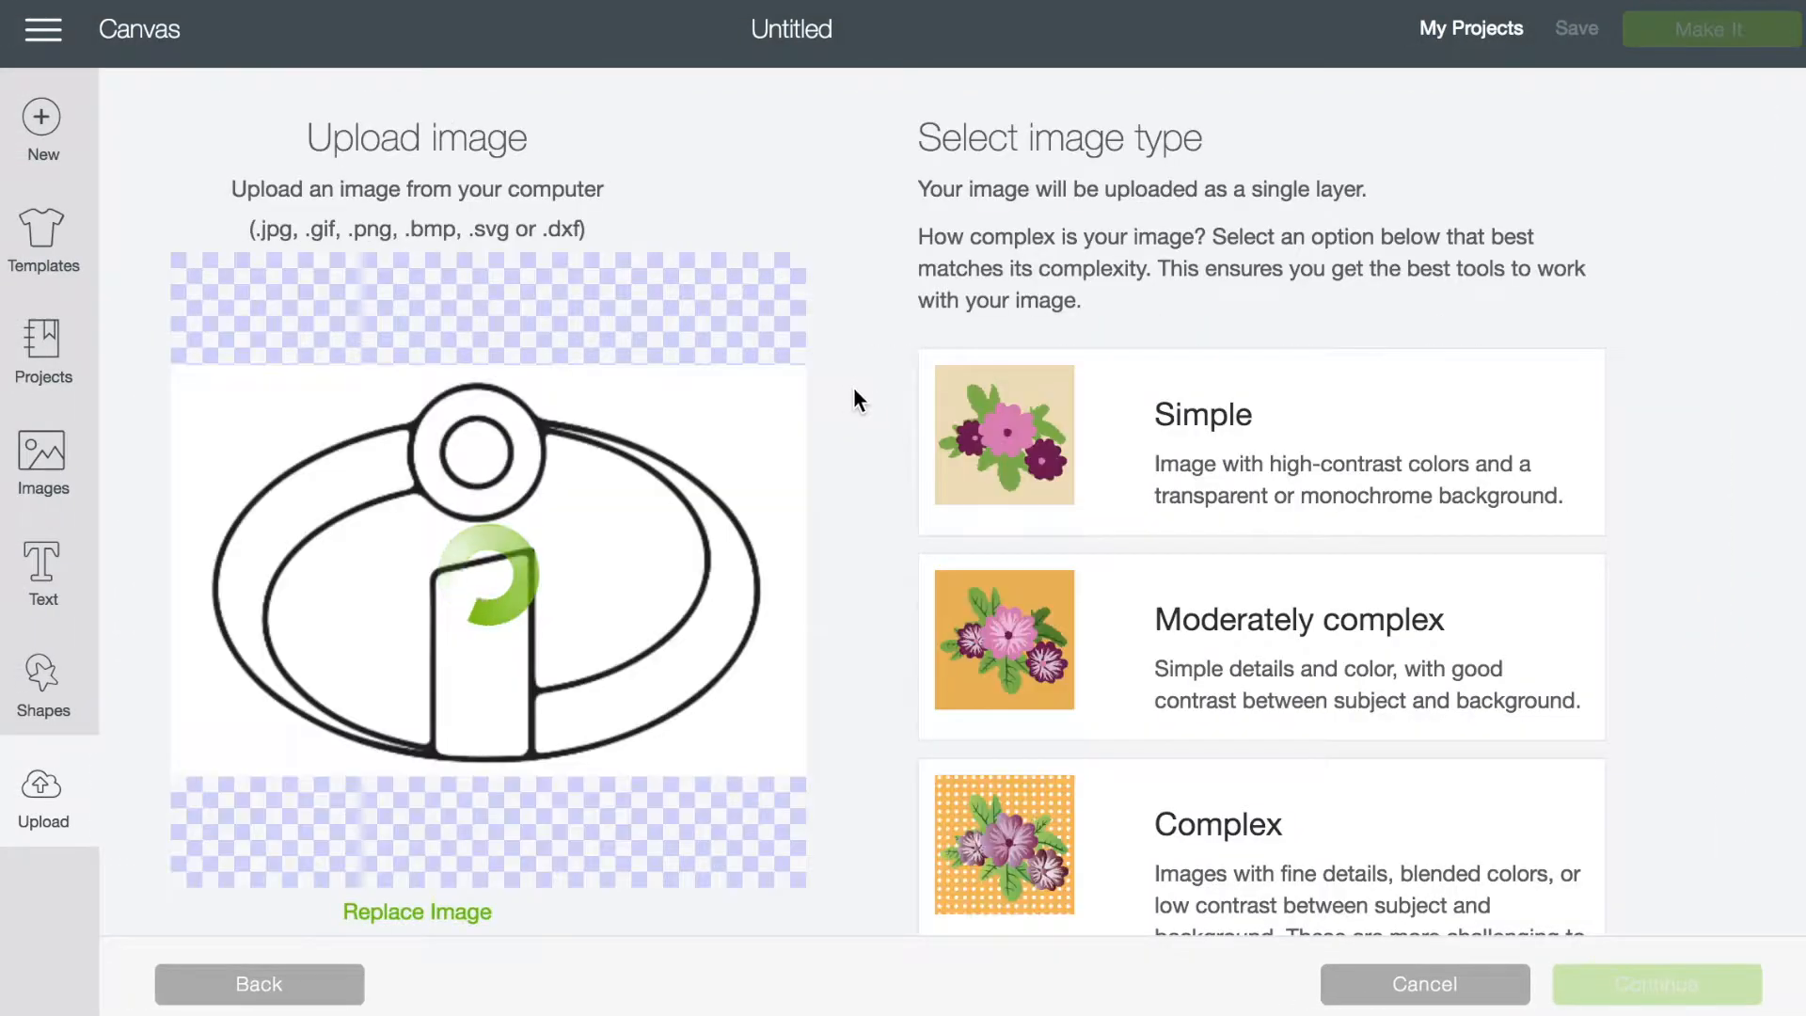
{"action": "left_click", "coordinate": [1496, 489]}
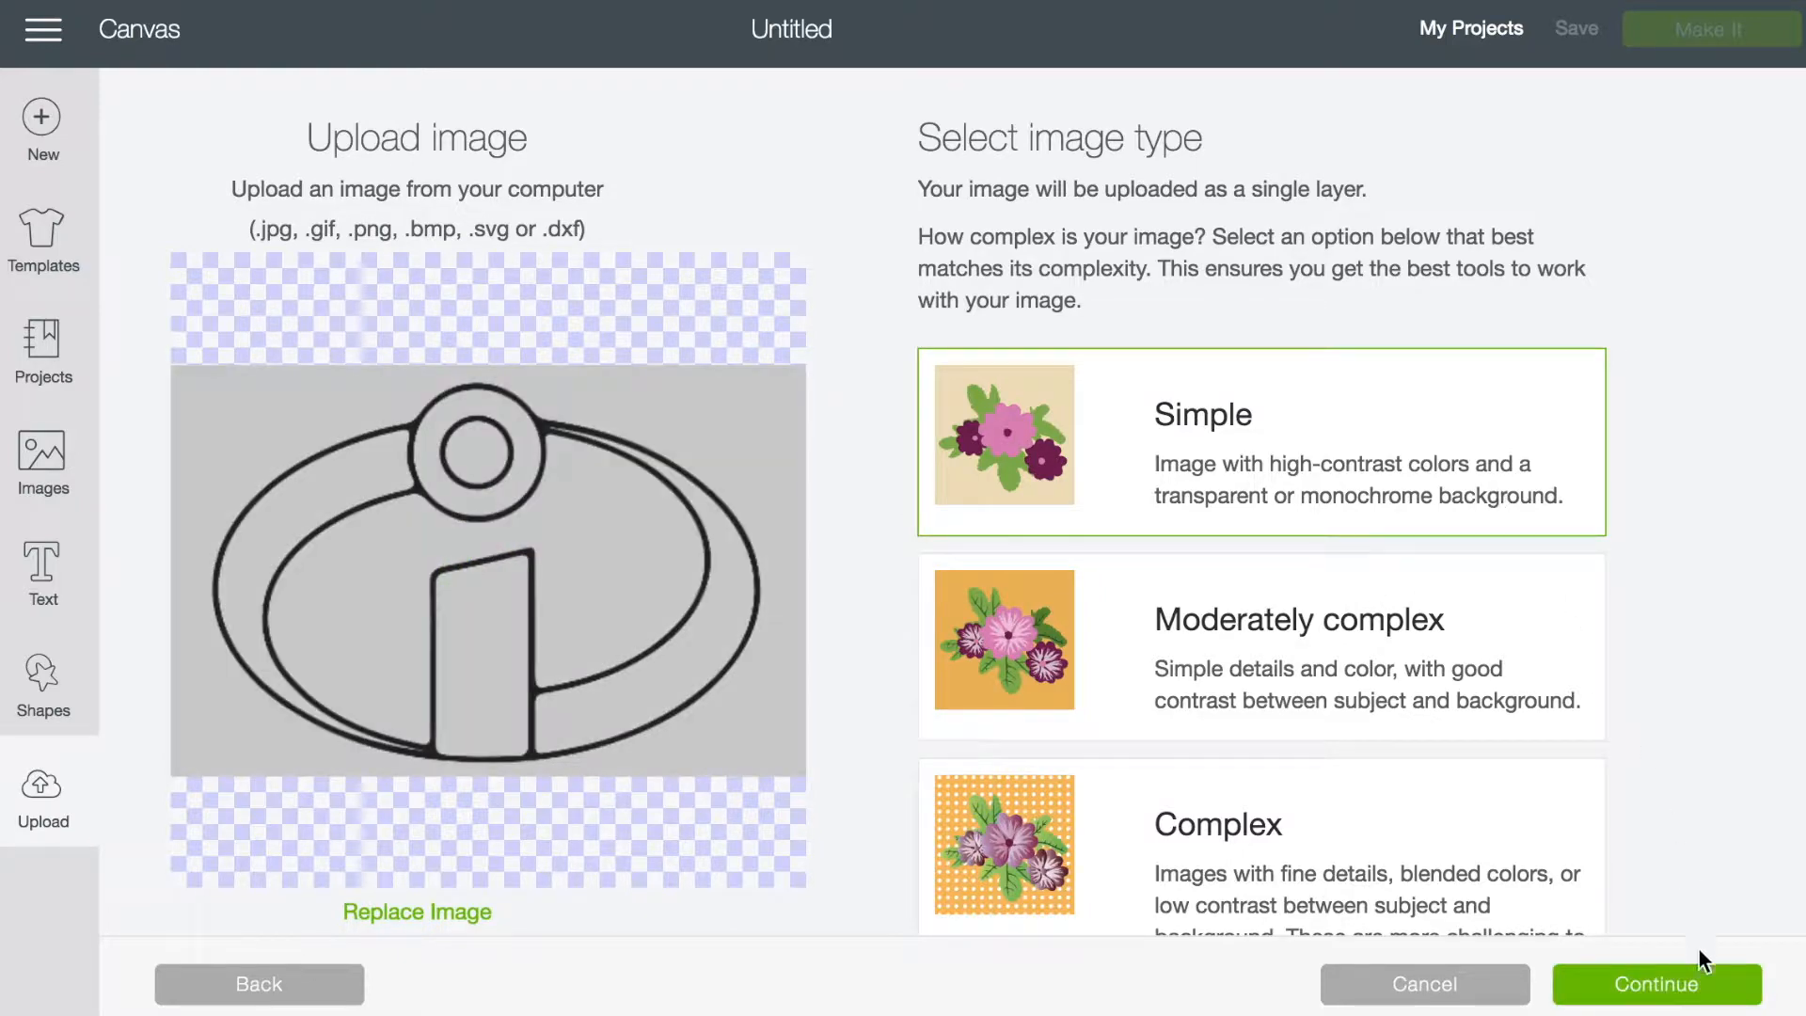
{"action": "left_click", "coordinate": [1681, 988]}
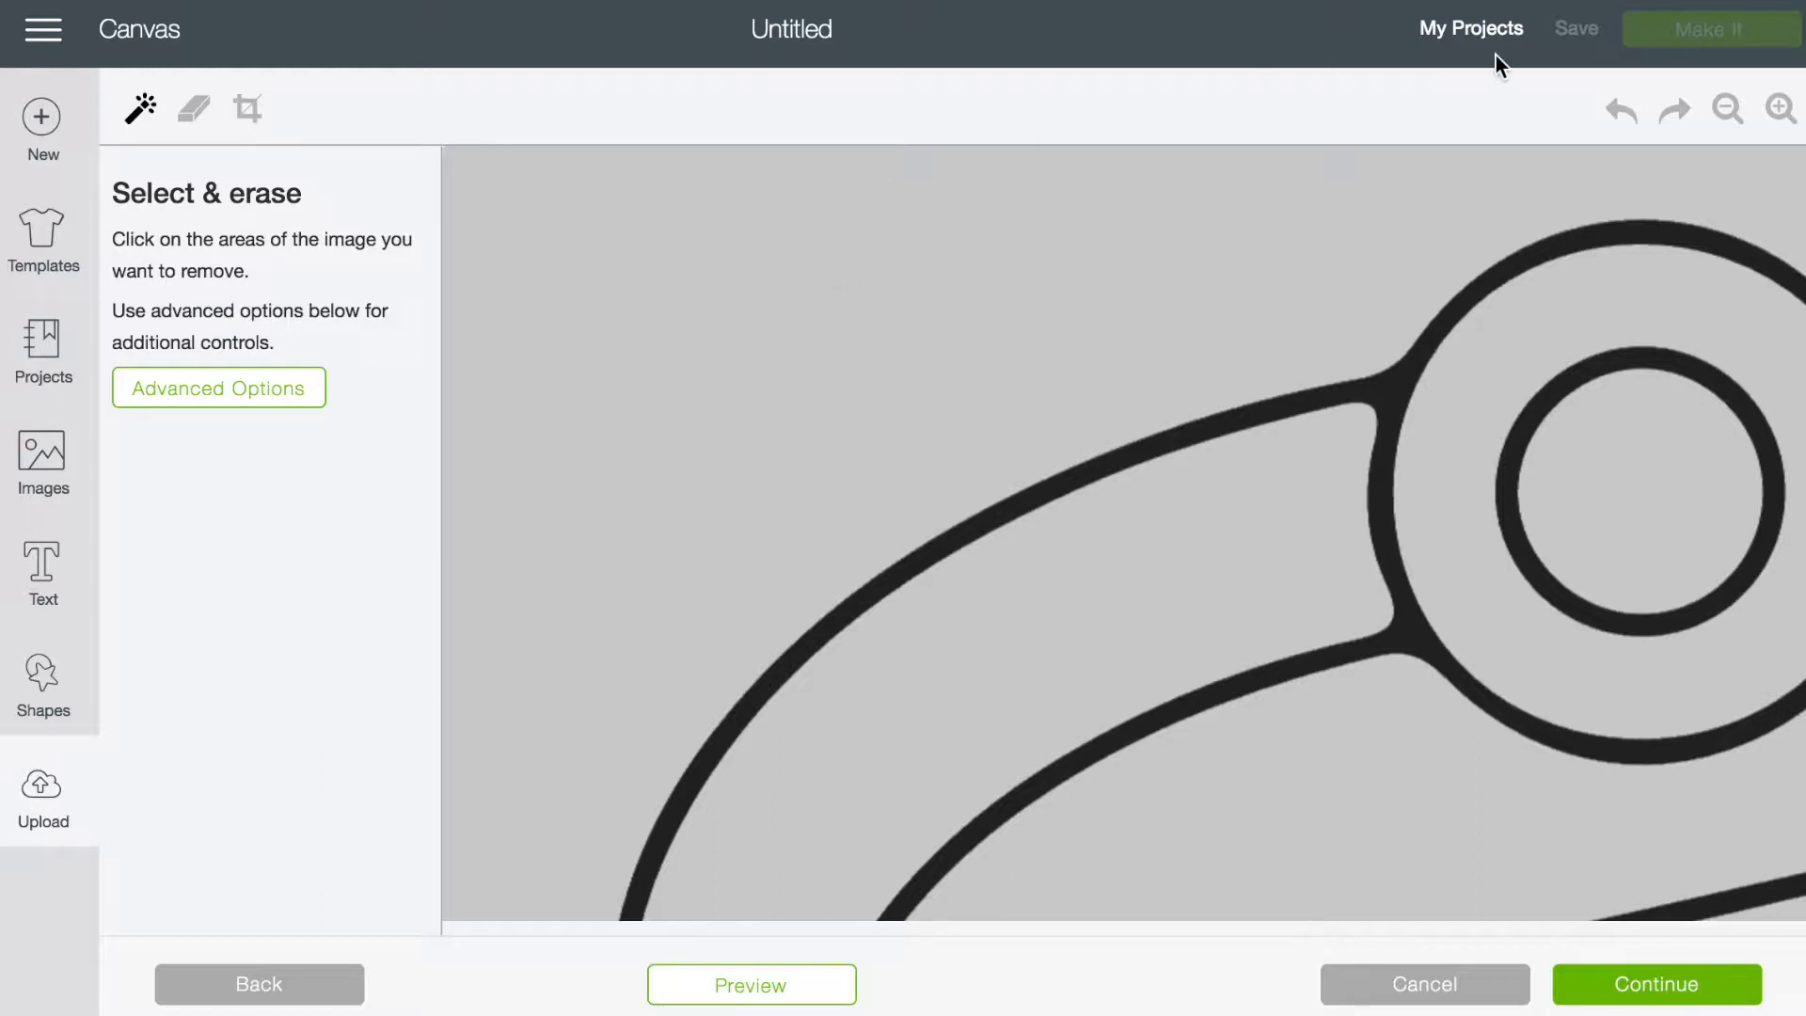
Erase the logo's inner oval area and the outer background with Select & erase.
{"action": "left_click", "coordinate": [1731, 109]}
{"action": "left_click", "coordinate": [1731, 109]}
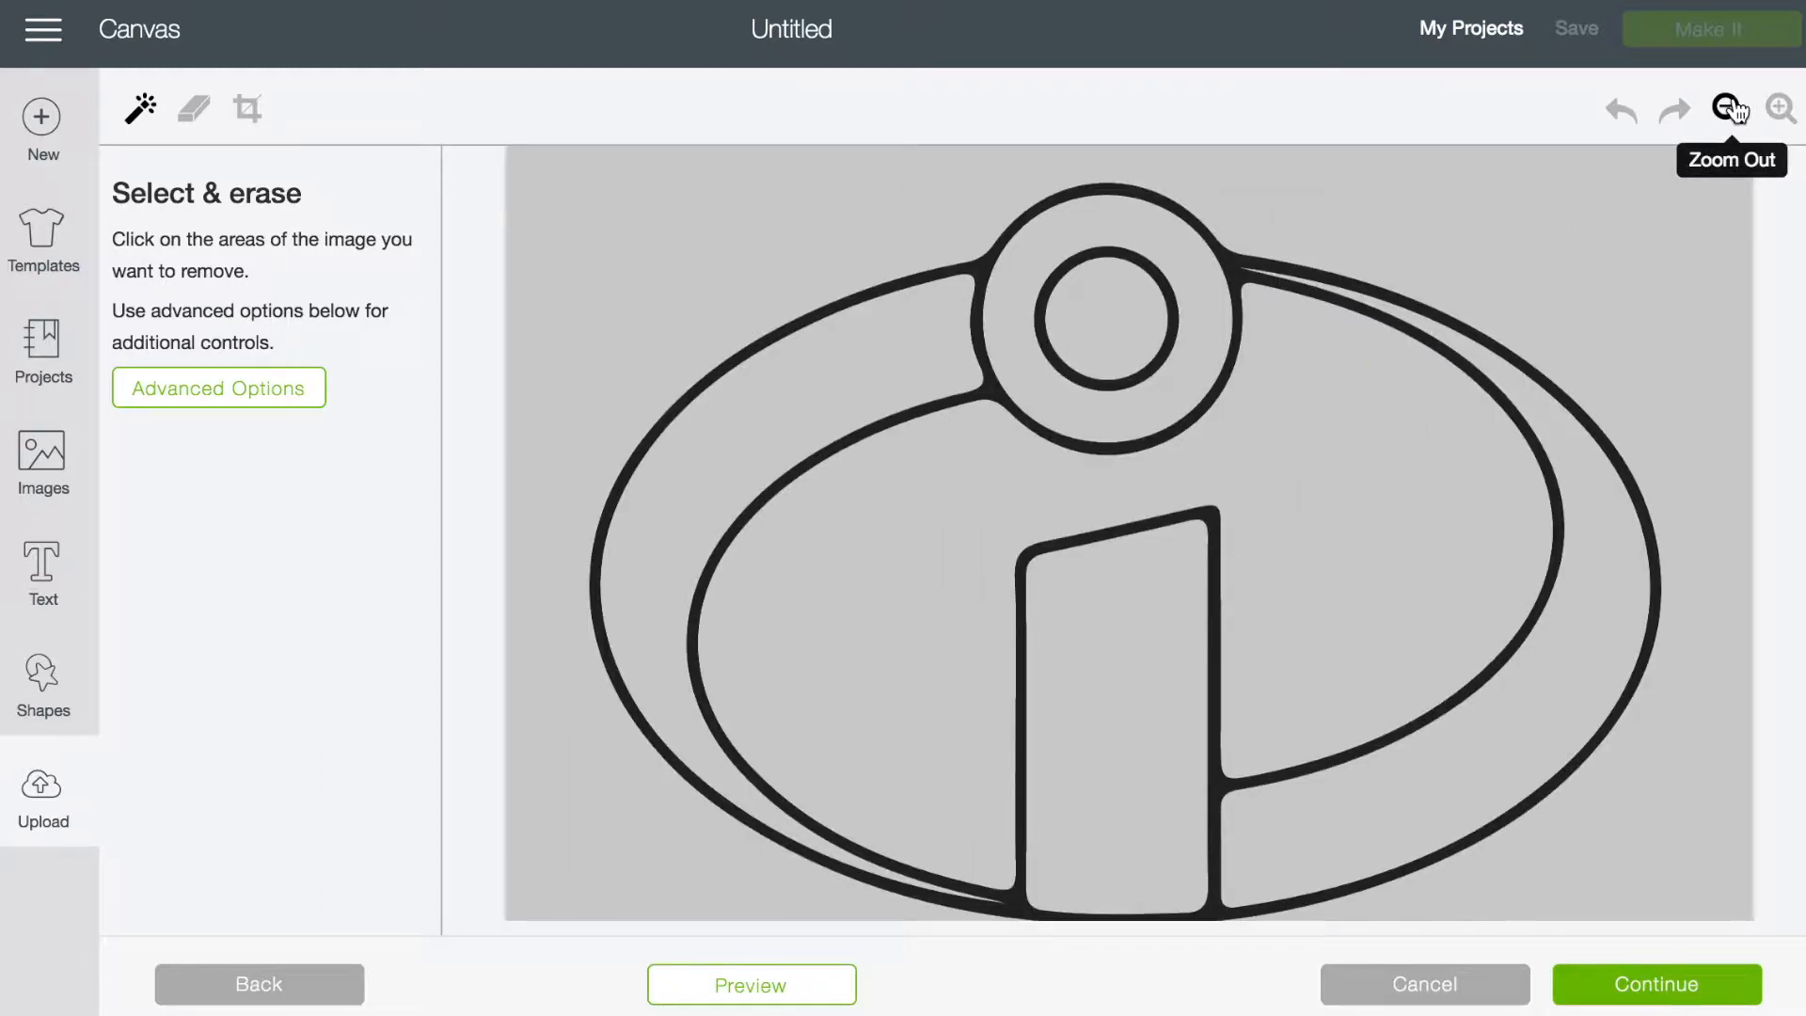
{"action": "left_click", "coordinate": [1453, 471]}
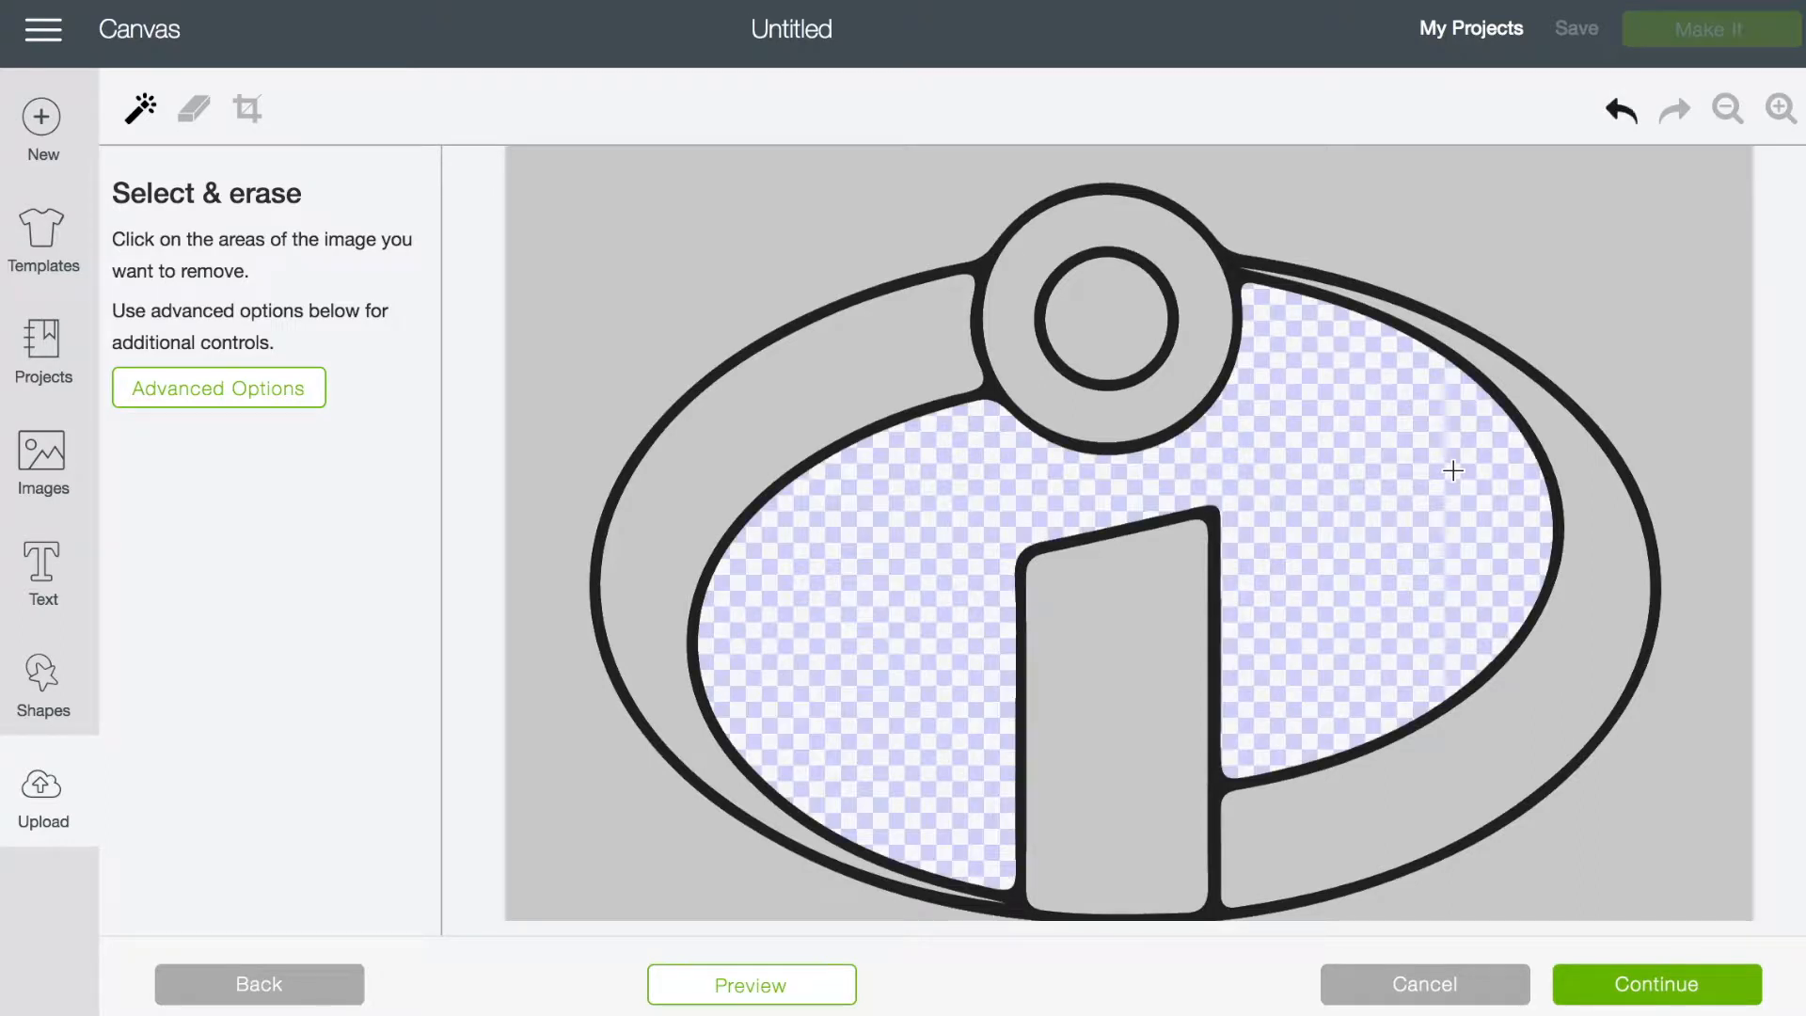
{"action": "left_click", "coordinate": [1508, 284]}
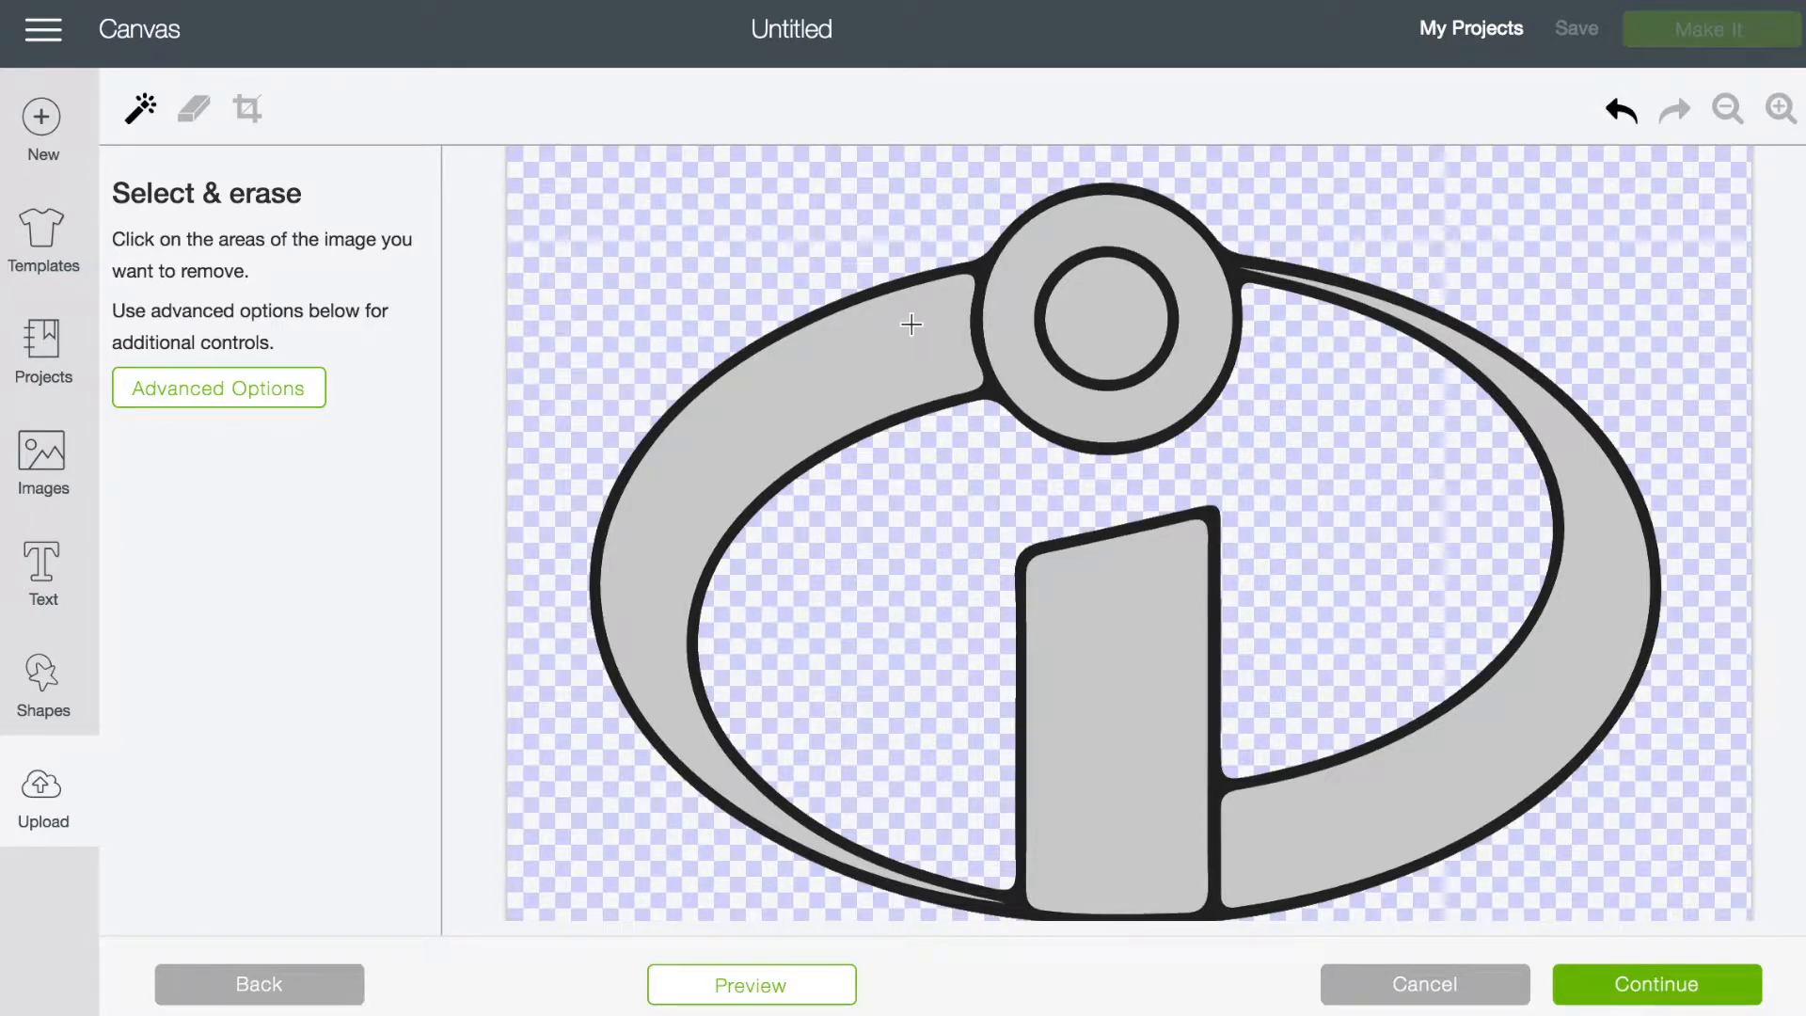
Erase the fills of the dot's ring and centre, the letter i's body, and the black outlines with Select & erase.
{"action": "left_click", "coordinate": [1032, 353]}
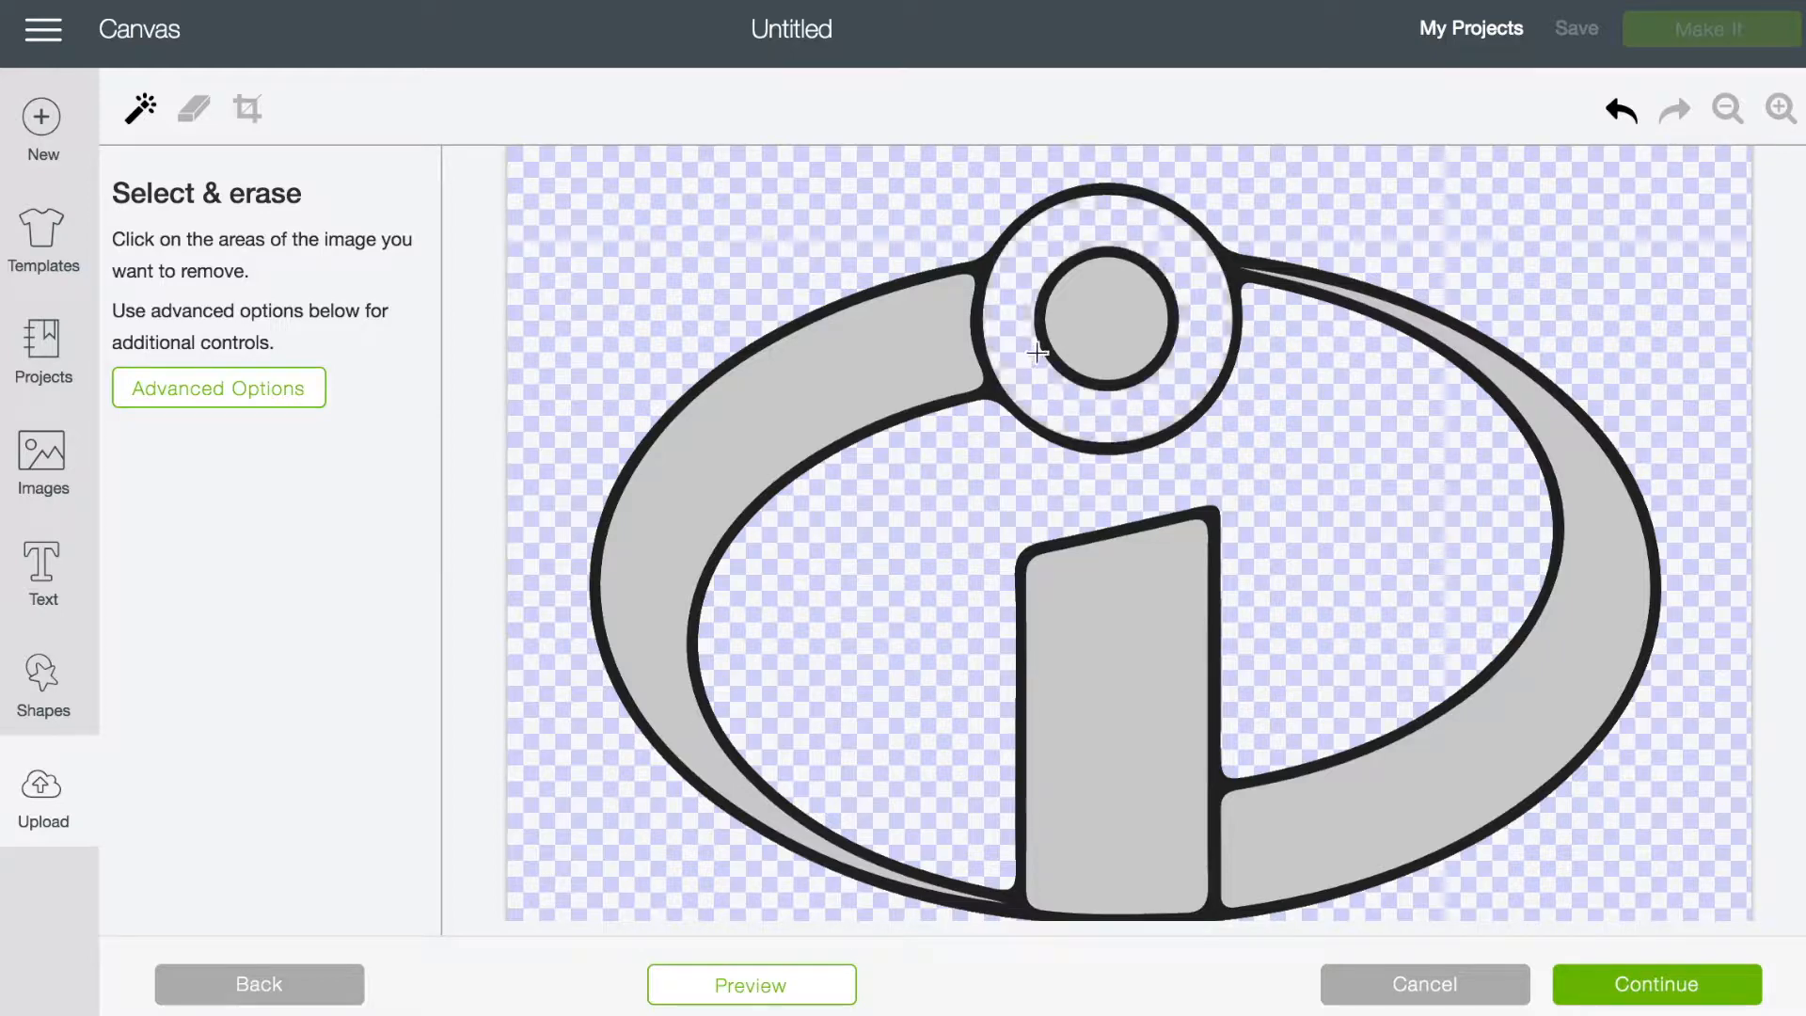
{"action": "left_click", "coordinate": [1094, 333]}
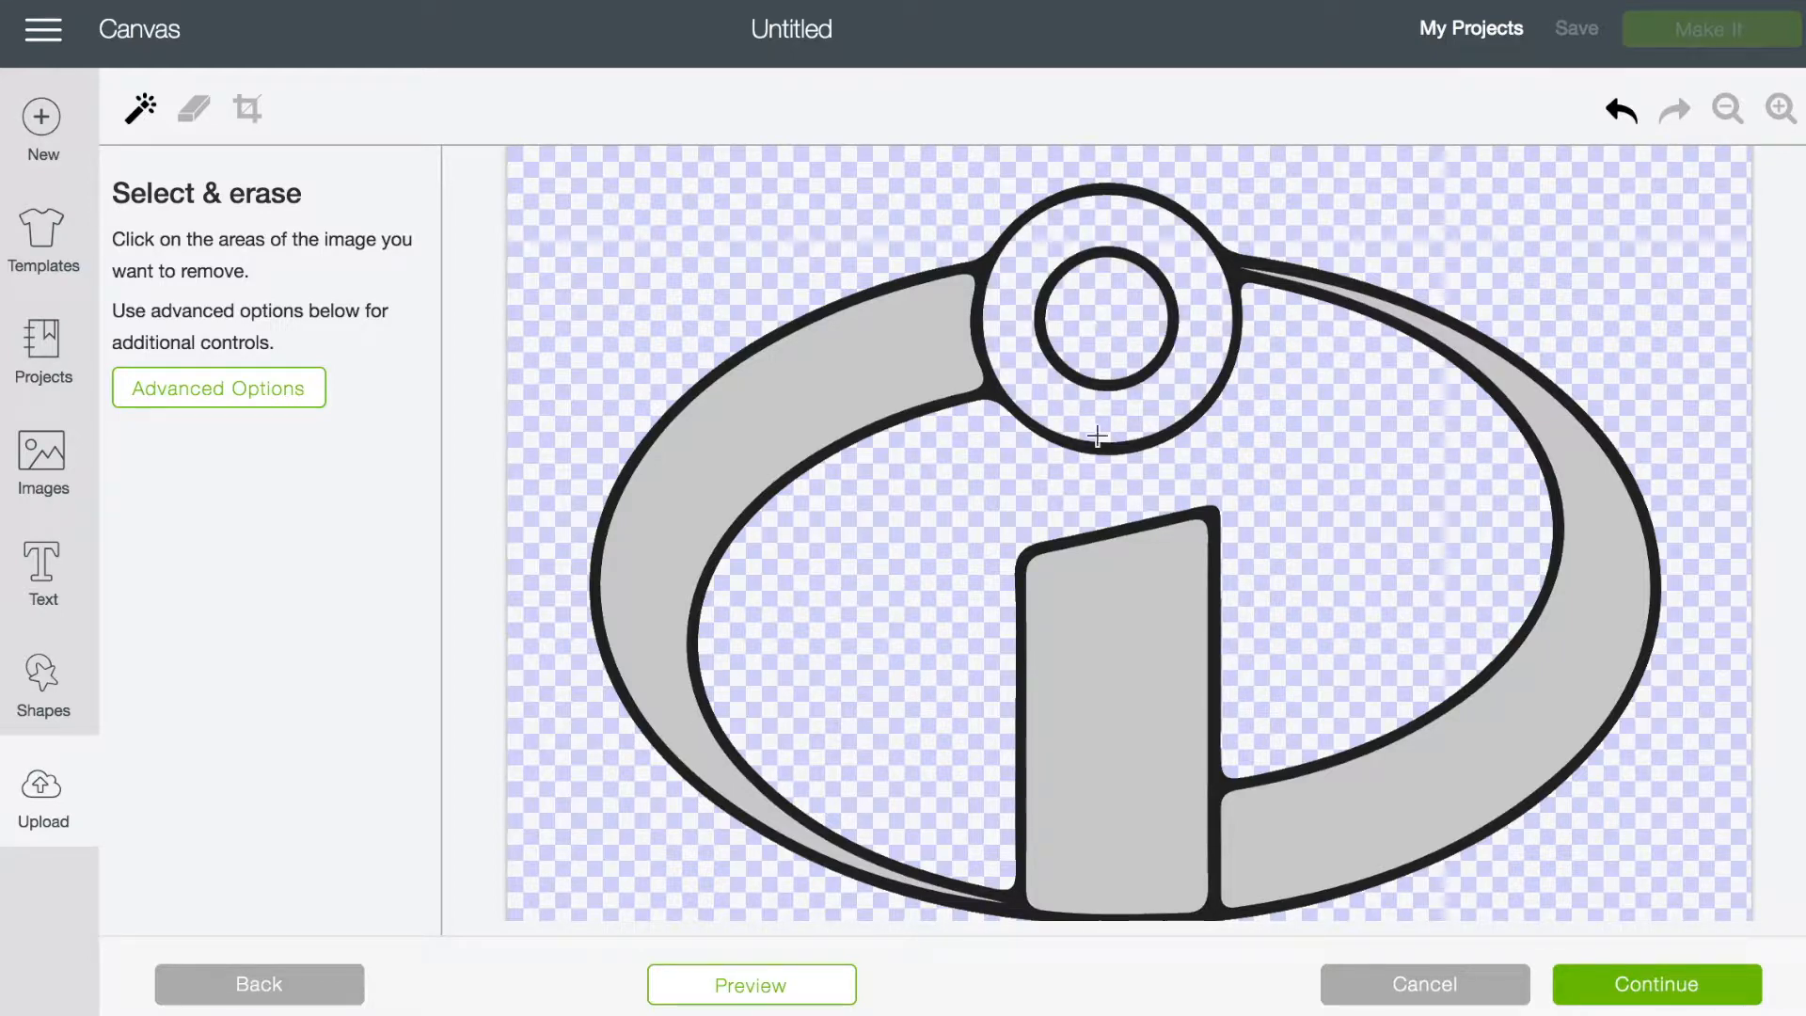
{"action": "left_click", "coordinate": [1111, 607]}
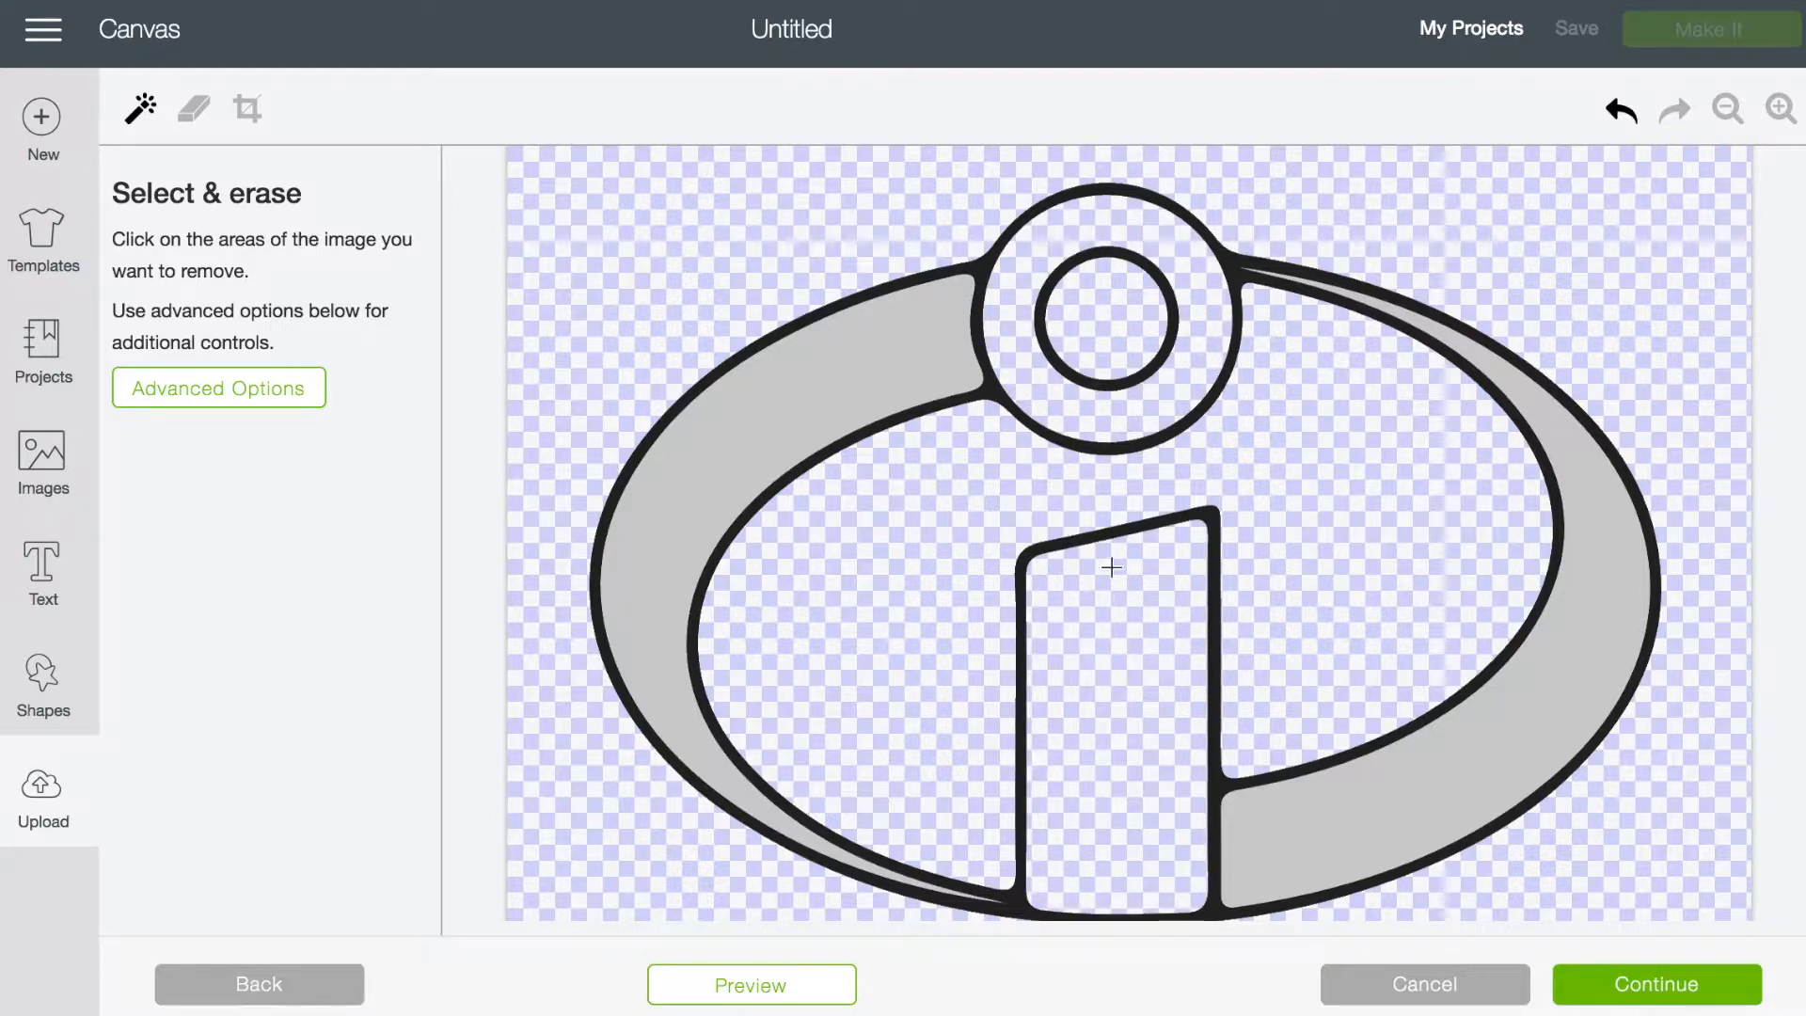
{"action": "left_click", "coordinate": [1099, 385]}
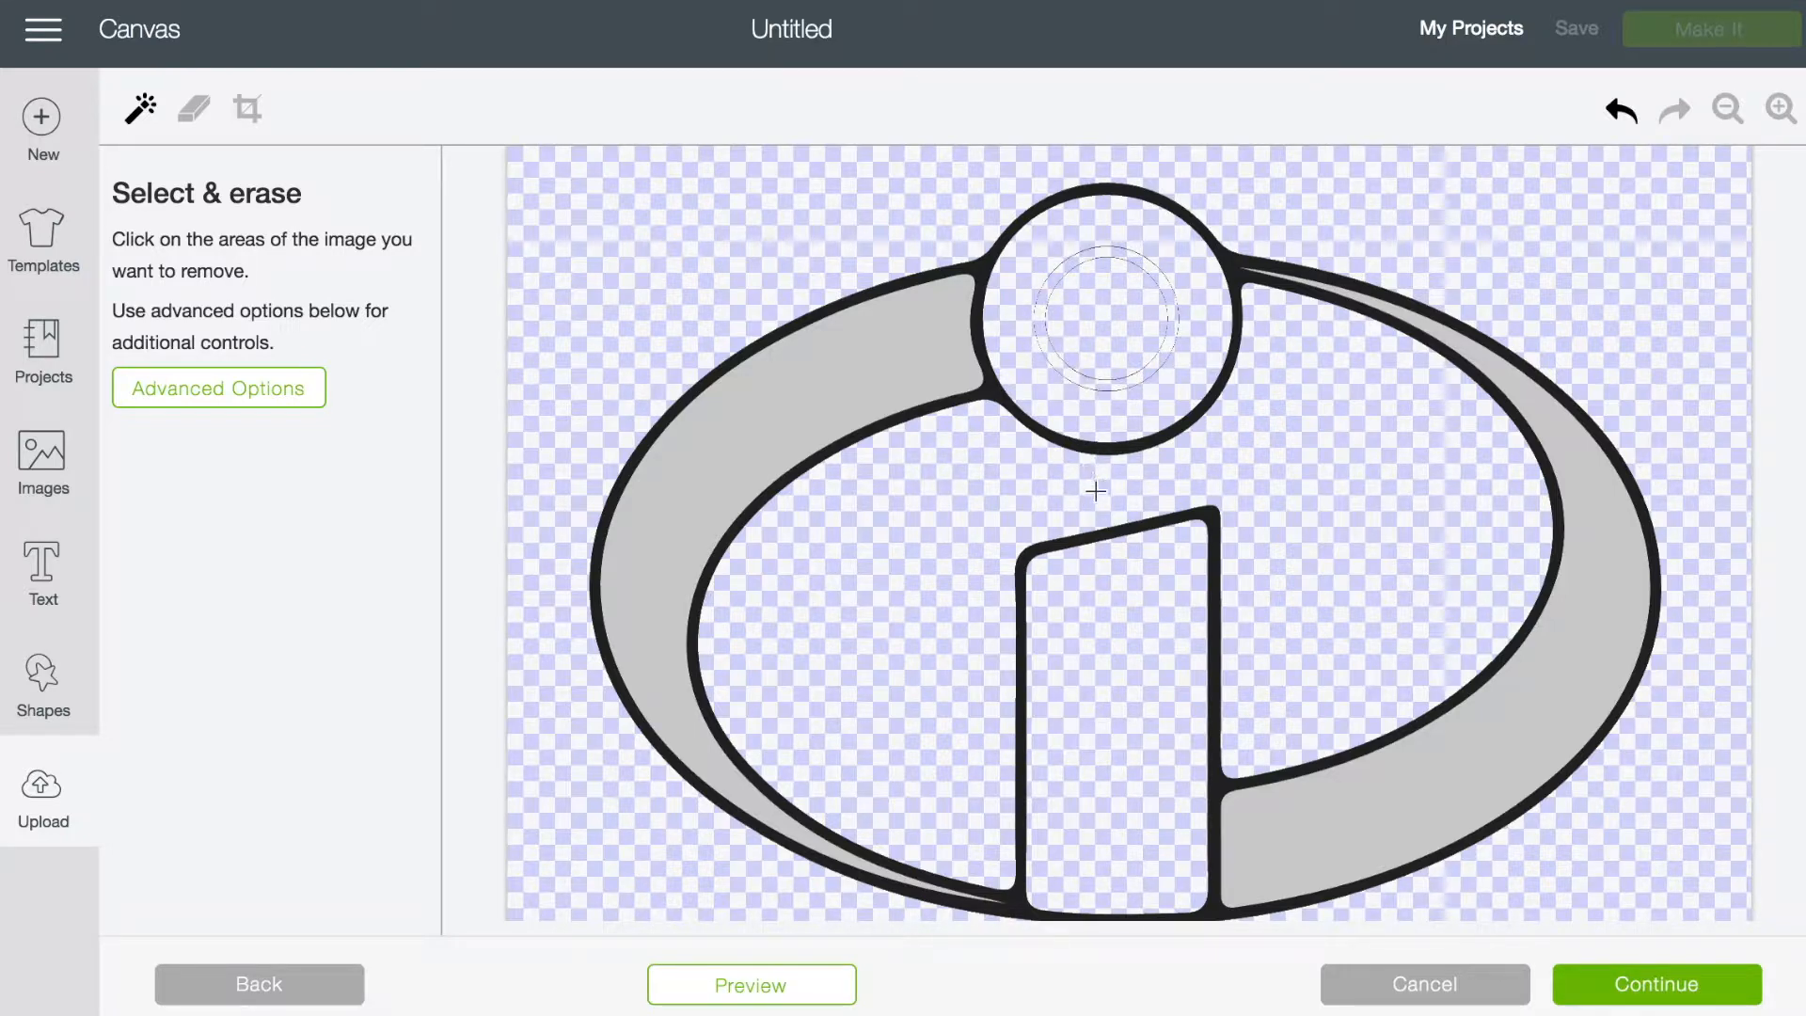
{"action": "left_click", "coordinate": [1100, 537]}
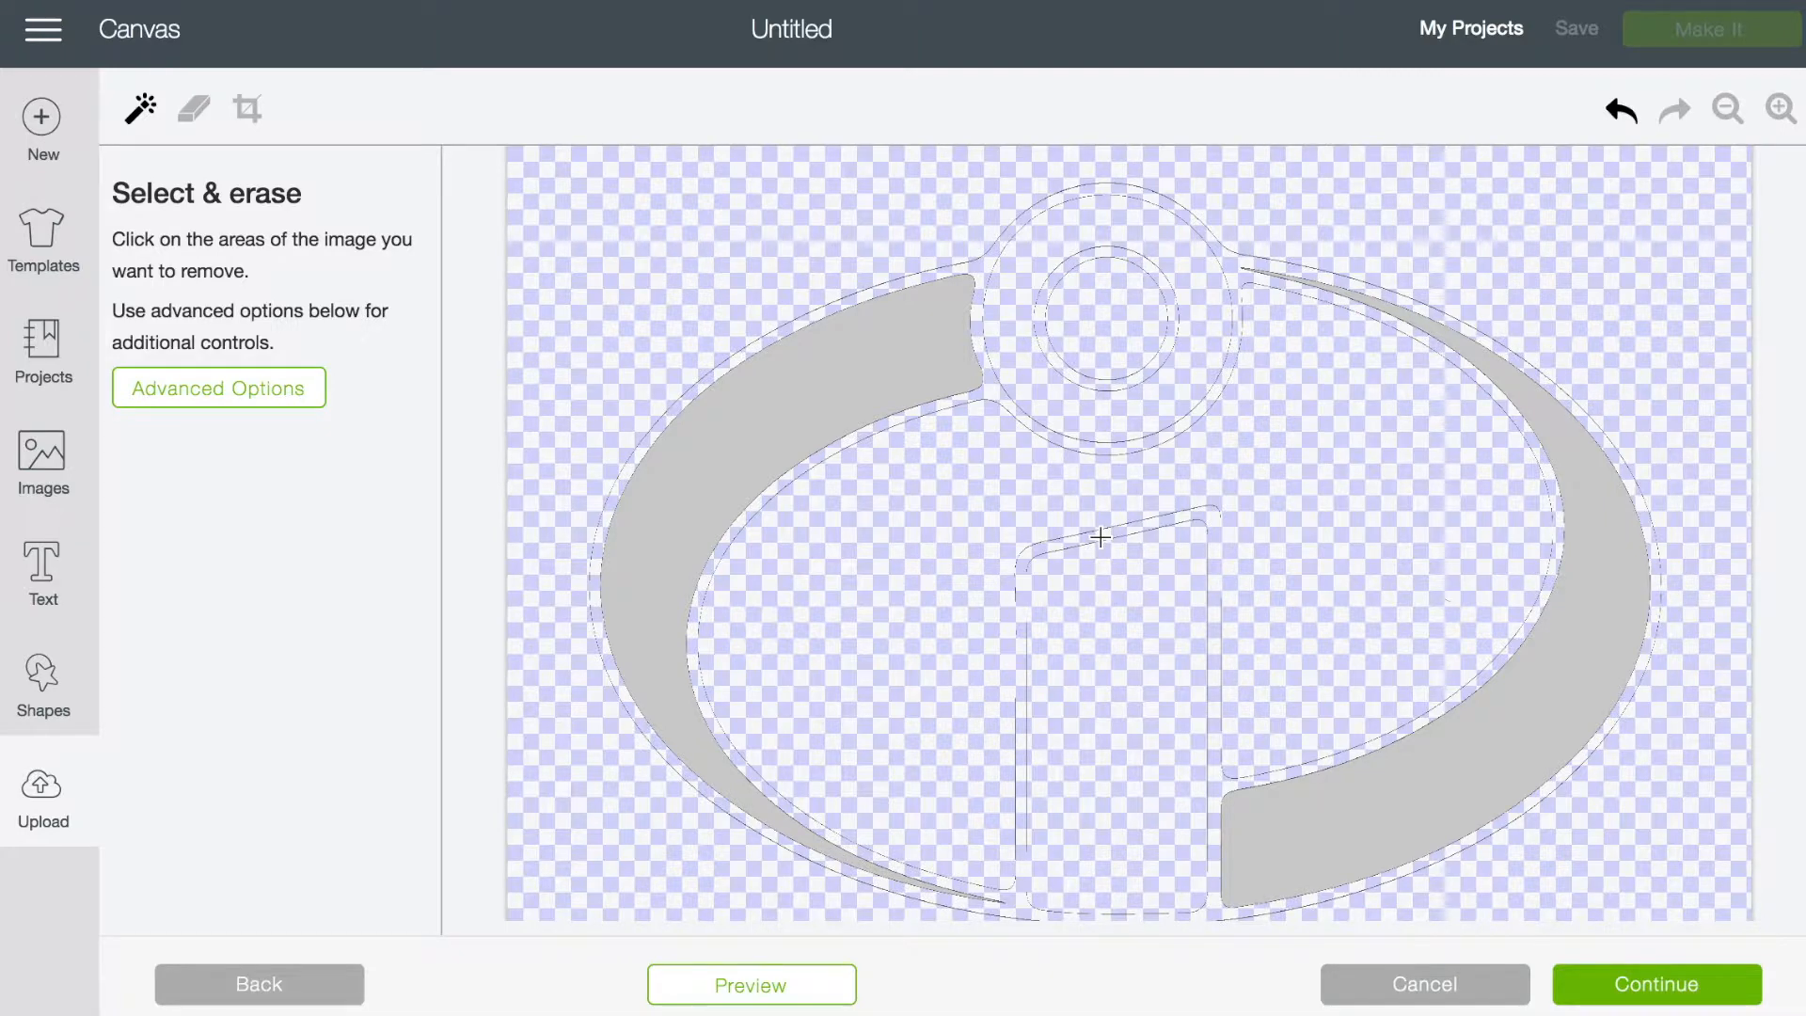
Enlarge the eraser and remove the leftover thin outlines of the dot and the outer oval.
{"action": "left_click", "coordinate": [193, 109]}
{"action": "left_click_drag", "start_coordinate": [191, 400], "coordinate": [328, 403]}
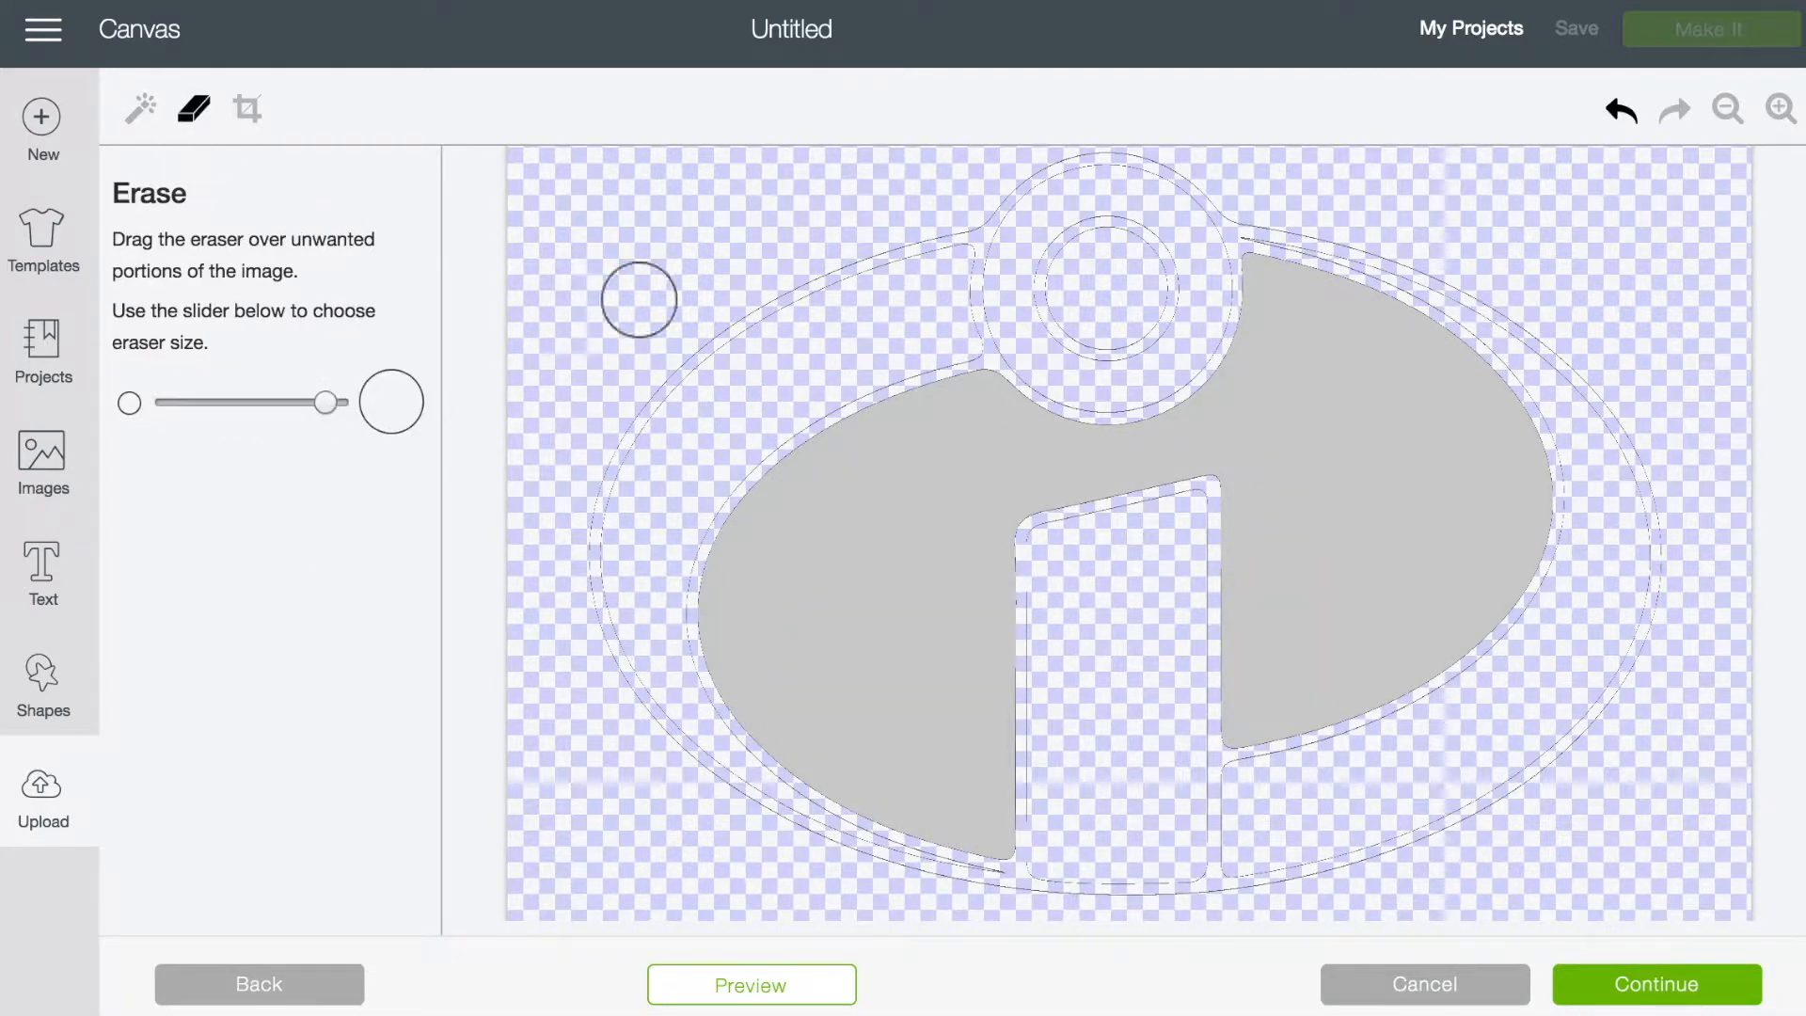
{"action": "mouse_move", "coordinate": [963, 234]}
{"action": "left_mouse_down"}
{"action": "mouse_move", "coordinate": [900, 241]}
{"action": "mouse_move", "coordinate": [693, 347]}
{"action": "mouse_move", "coordinate": [584, 552]}
{"action": "mouse_move", "coordinate": [621, 714]}
{"action": "mouse_move", "coordinate": [696, 789]}
{"action": "mouse_move", "coordinate": [1270, 908]}
{"action": "mouse_move", "coordinate": [1106, 883]}
{"action": "mouse_move", "coordinate": [1511, 799]}
{"action": "mouse_move", "coordinate": [1637, 555]}
{"action": "mouse_move", "coordinate": [1633, 424]}
{"action": "mouse_move", "coordinate": [1487, 291]}
{"action": "mouse_move", "coordinate": [1233, 184]}
{"action": "mouse_move", "coordinate": [1092, 278]}
{"action": "mouse_move", "coordinate": [1041, 149]}
{"action": "mouse_move", "coordinate": [1160, 182]}
{"action": "mouse_move", "coordinate": [1060, 310]}
{"action": "mouse_move", "coordinate": [1169, 278]}
{"action": "mouse_move", "coordinate": [950, 283]}
{"action": "left_mouse_up"}
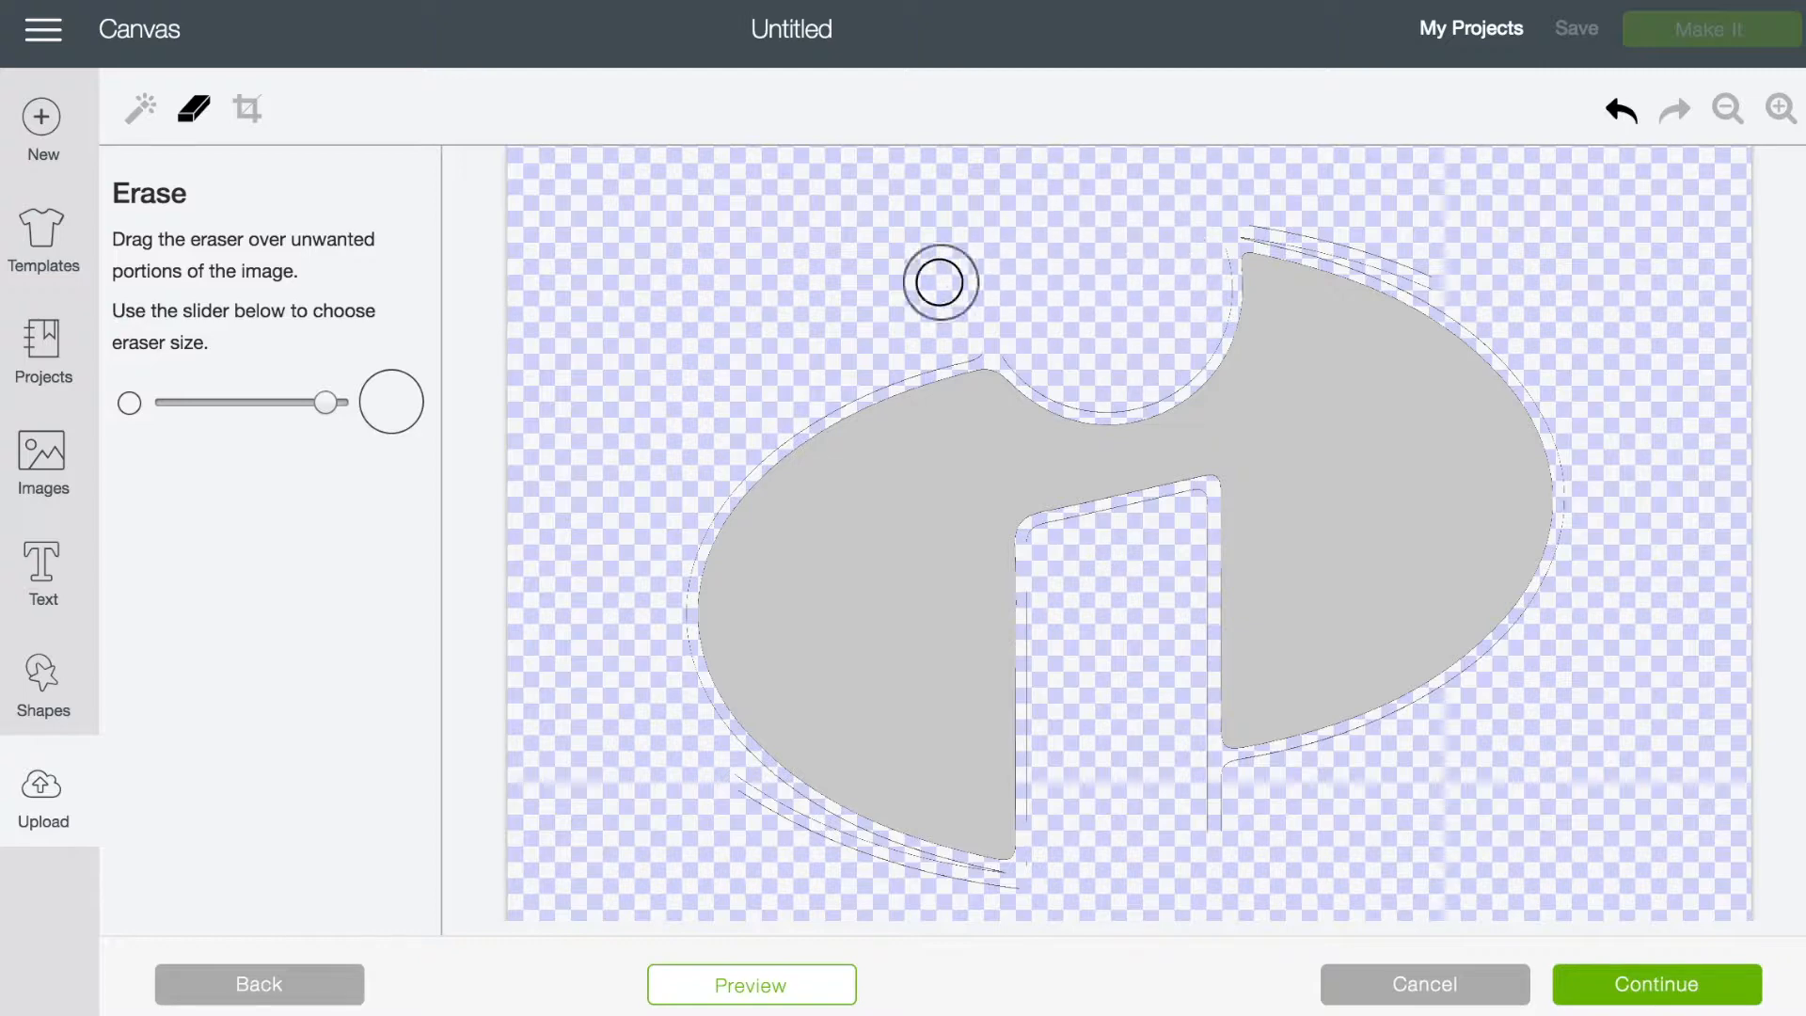
{"action": "left_click", "coordinate": [1013, 909]}
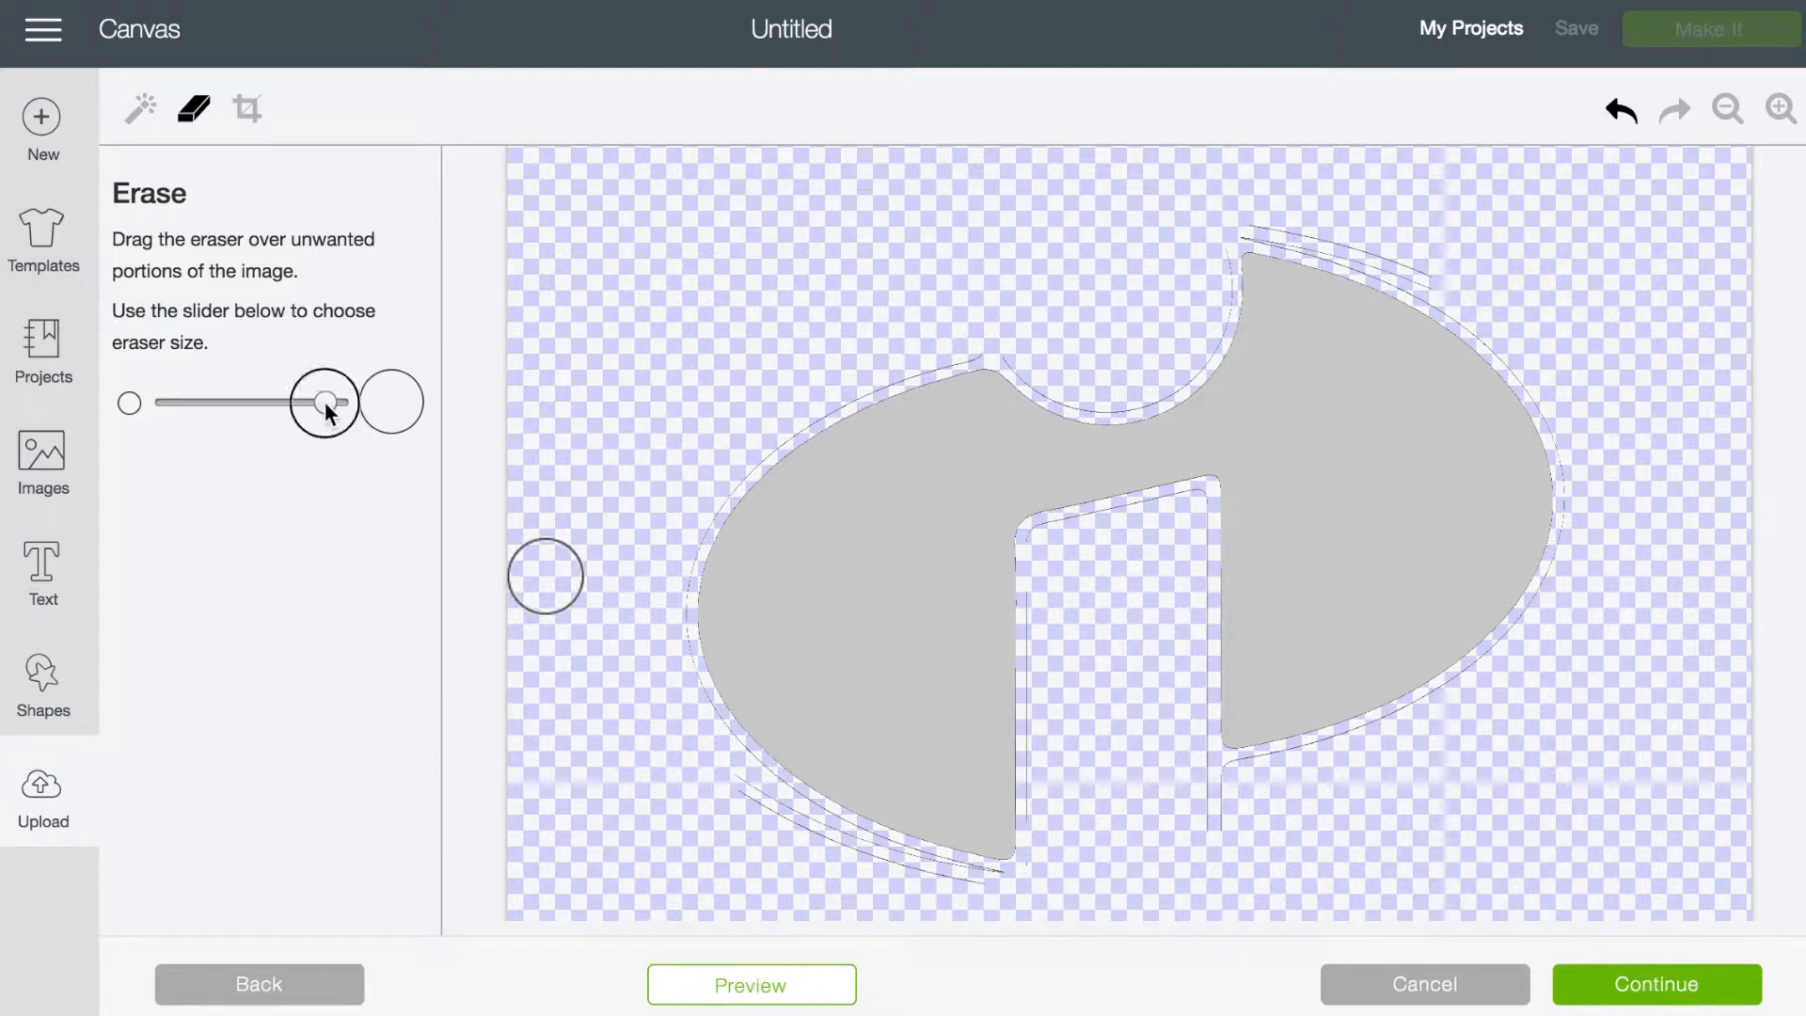
Erase the leftover outlines around the shape's left half and in the letter-shaped cutout with a smaller eraser.
{"action": "left_click", "coordinate": [1781, 109]}
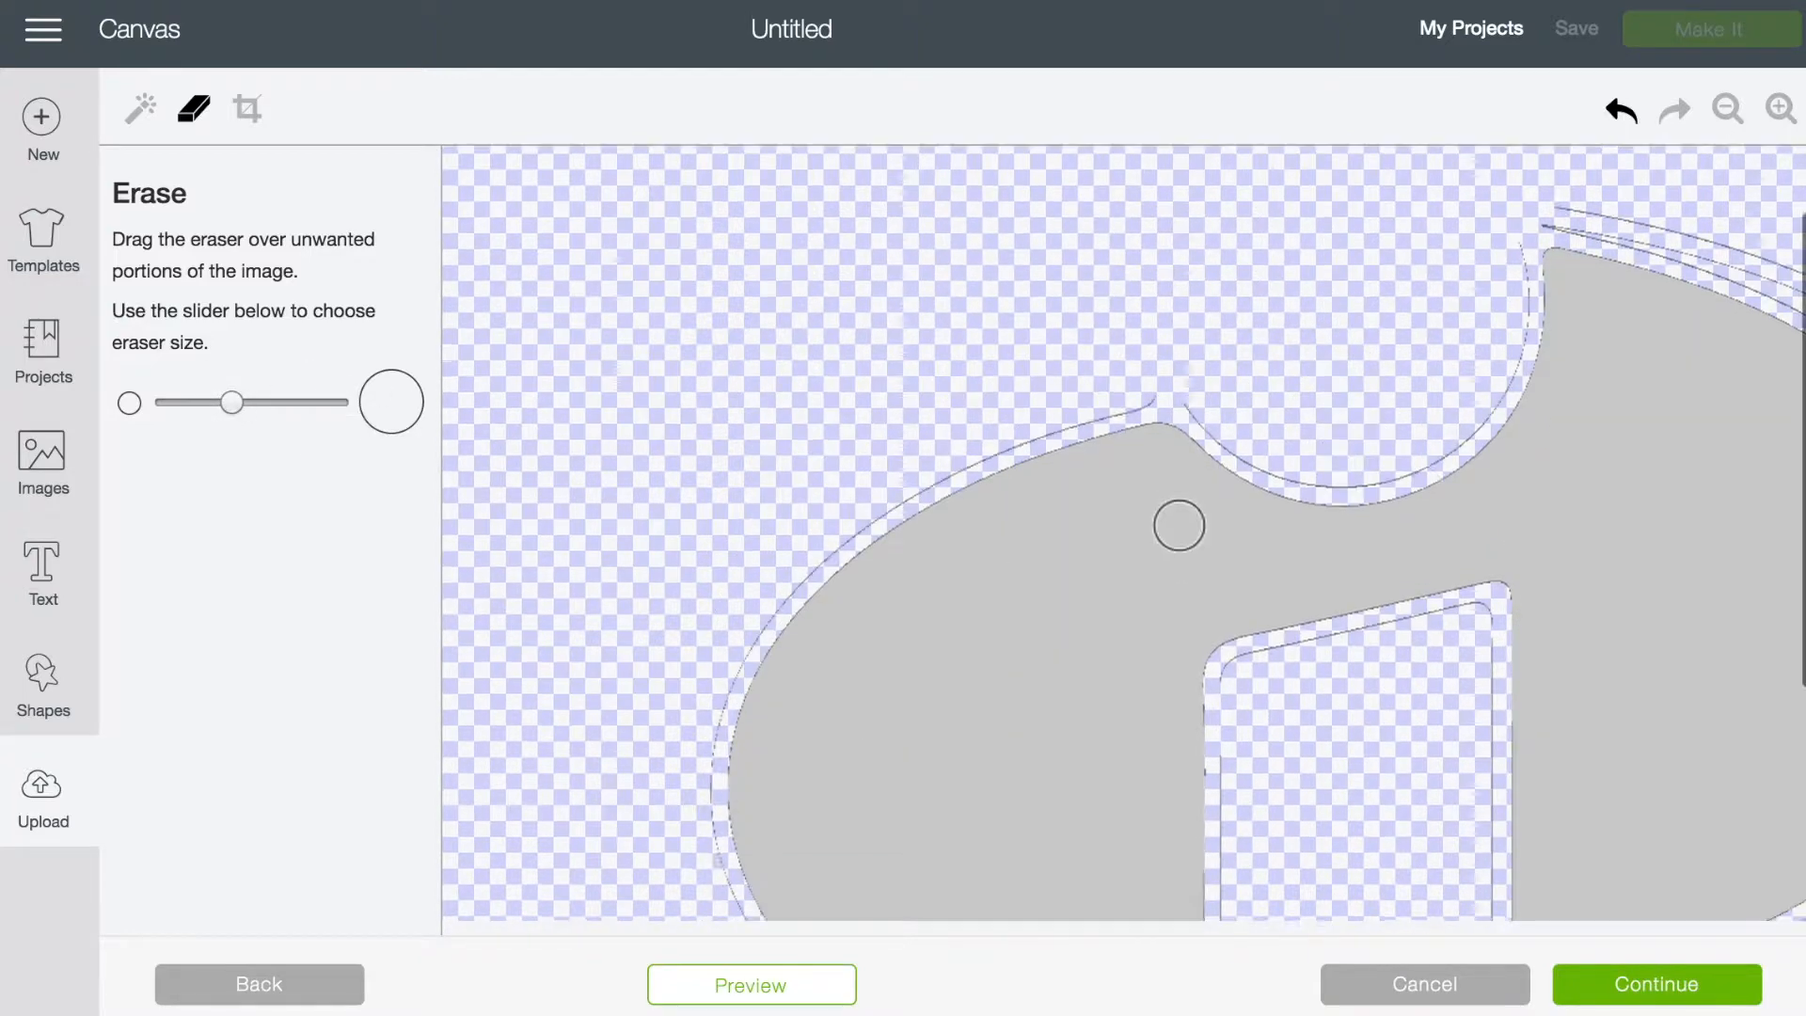
{"action": "mouse_move", "coordinate": [1503, 170]}
{"action": "left_mouse_down"}
{"action": "mouse_move", "coordinate": [1501, 274]}
{"action": "mouse_move", "coordinate": [1510, 234]}
{"action": "mouse_move", "coordinate": [1479, 323]}
{"action": "mouse_move", "coordinate": [1431, 379]}
{"action": "mouse_move", "coordinate": [1351, 395]}
{"action": "mouse_move", "coordinate": [1251, 367]}
{"action": "mouse_move", "coordinate": [1186, 322]}
{"action": "mouse_move", "coordinate": [1101, 323]}
{"action": "mouse_move", "coordinate": [887, 407]}
{"action": "mouse_move", "coordinate": [753, 536]}
{"action": "mouse_move", "coordinate": [703, 647]}
{"action": "left_mouse_up"}
{"action": "scroll", "coordinate": [706, 577], "scroll_direction": "down", "scroll_amount": 5}
{"action": "mouse_move", "coordinate": [705, 577]}
{"action": "left_mouse_down"}
{"action": "mouse_move", "coordinate": [695, 486]}
{"action": "mouse_move", "coordinate": [733, 665]}
{"action": "mouse_move", "coordinate": [733, 625]}
{"action": "mouse_move", "coordinate": [788, 724]}
{"action": "mouse_move", "coordinate": [912, 834]}
{"action": "mouse_move", "coordinate": [1114, 909]}
{"action": "mouse_move", "coordinate": [1191, 903]}
{"action": "mouse_move", "coordinate": [1076, 881]}
{"action": "mouse_move", "coordinate": [883, 803]}
{"action": "mouse_move", "coordinate": [794, 717]}
{"action": "mouse_move", "coordinate": [901, 802]}
{"action": "left_mouse_up"}
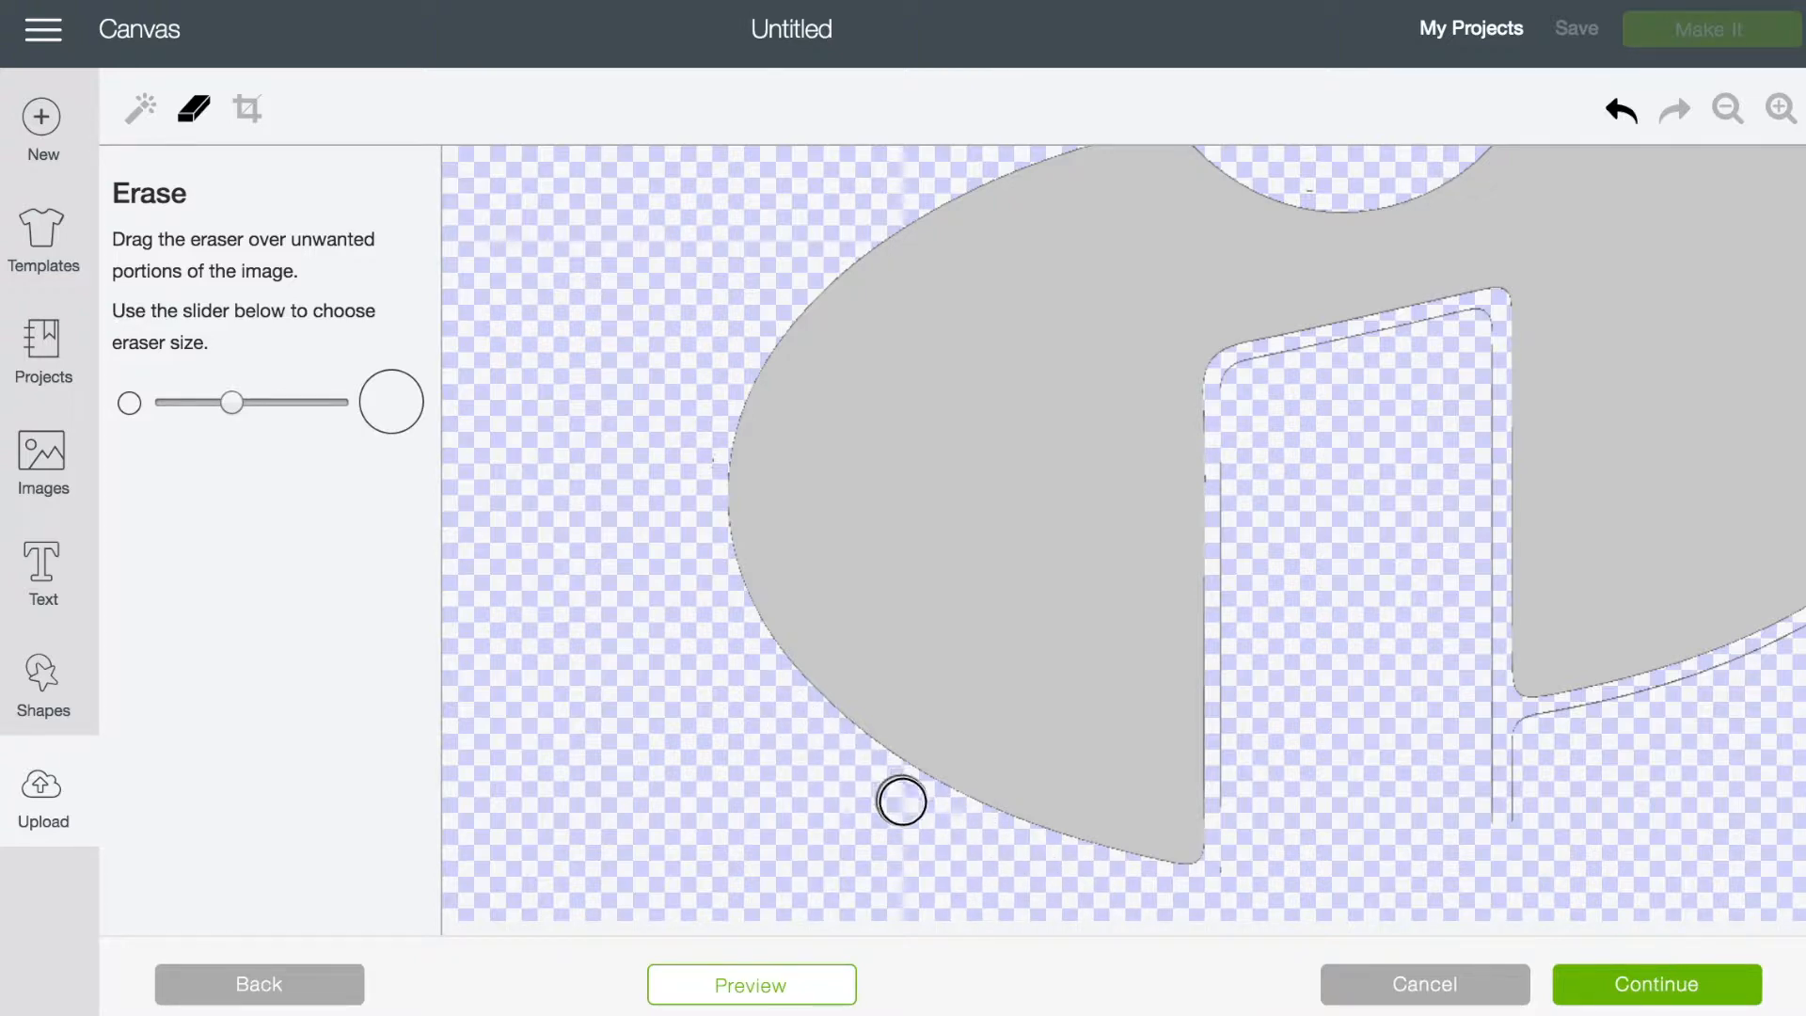
{"action": "mouse_move", "coordinate": [1241, 449]}
{"action": "left_mouse_down"}
{"action": "mouse_move", "coordinate": [1241, 802]}
{"action": "mouse_move", "coordinate": [1239, 759]}
{"action": "mouse_move", "coordinate": [1511, 795]}
{"action": "mouse_move", "coordinate": [1480, 690]}
{"action": "mouse_move", "coordinate": [1473, 249]}
{"action": "mouse_move", "coordinate": [1481, 555]}
{"action": "mouse_move", "coordinate": [1481, 376]}
{"action": "mouse_move", "coordinate": [1459, 323]}
{"action": "mouse_move", "coordinate": [1256, 383]}
{"action": "left_mouse_up"}
Erase the leftover outlines along the lower and upper curves of the shape's right half.
{"action": "scroll", "coordinate": [1124, 534], "scroll_direction": "right", "scroll_amount": 5}
{"action": "mouse_move", "coordinate": [1016, 726]}
{"action": "left_mouse_down"}
{"action": "mouse_move", "coordinate": [1195, 702]}
{"action": "mouse_move", "coordinate": [1457, 554]}
{"action": "mouse_move", "coordinate": [1546, 399]}
{"action": "mouse_move", "coordinate": [1553, 302]}
{"action": "mouse_move", "coordinate": [1532, 264]}
{"action": "left_mouse_up"}
{"action": "scroll", "coordinate": [1262, 186], "scroll_direction": "up", "scroll_amount": 3}
{"action": "mouse_move", "coordinate": [1061, 160]}
{"action": "left_mouse_down"}
{"action": "mouse_move", "coordinate": [1348, 235]}
{"action": "mouse_move", "coordinate": [1197, 190]}
{"action": "mouse_move", "coordinate": [1393, 282]}
{"action": "mouse_move", "coordinate": [1500, 389]}
{"action": "mouse_move", "coordinate": [1533, 461]}
{"action": "left_mouse_up"}
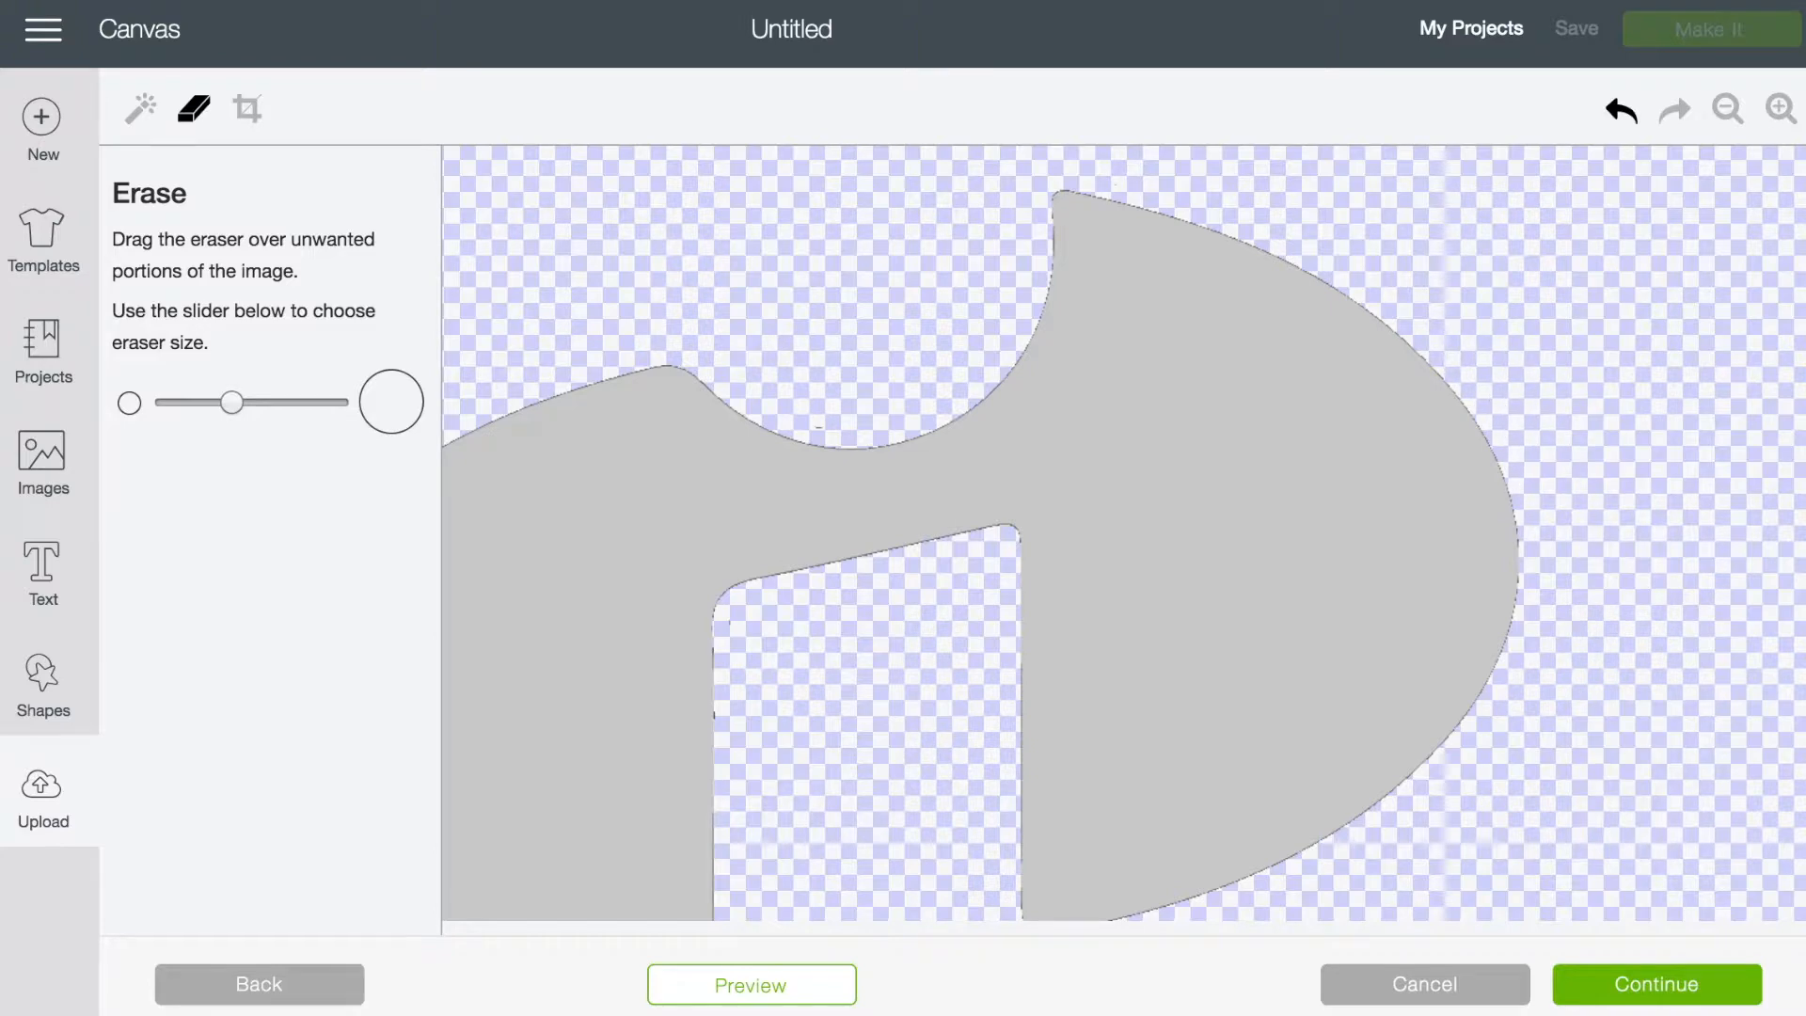
Preview the cleaned shape and its two save versions, checking for stray specks, and return to the eraser view.
{"action": "left_click", "coordinate": [1727, 110]}
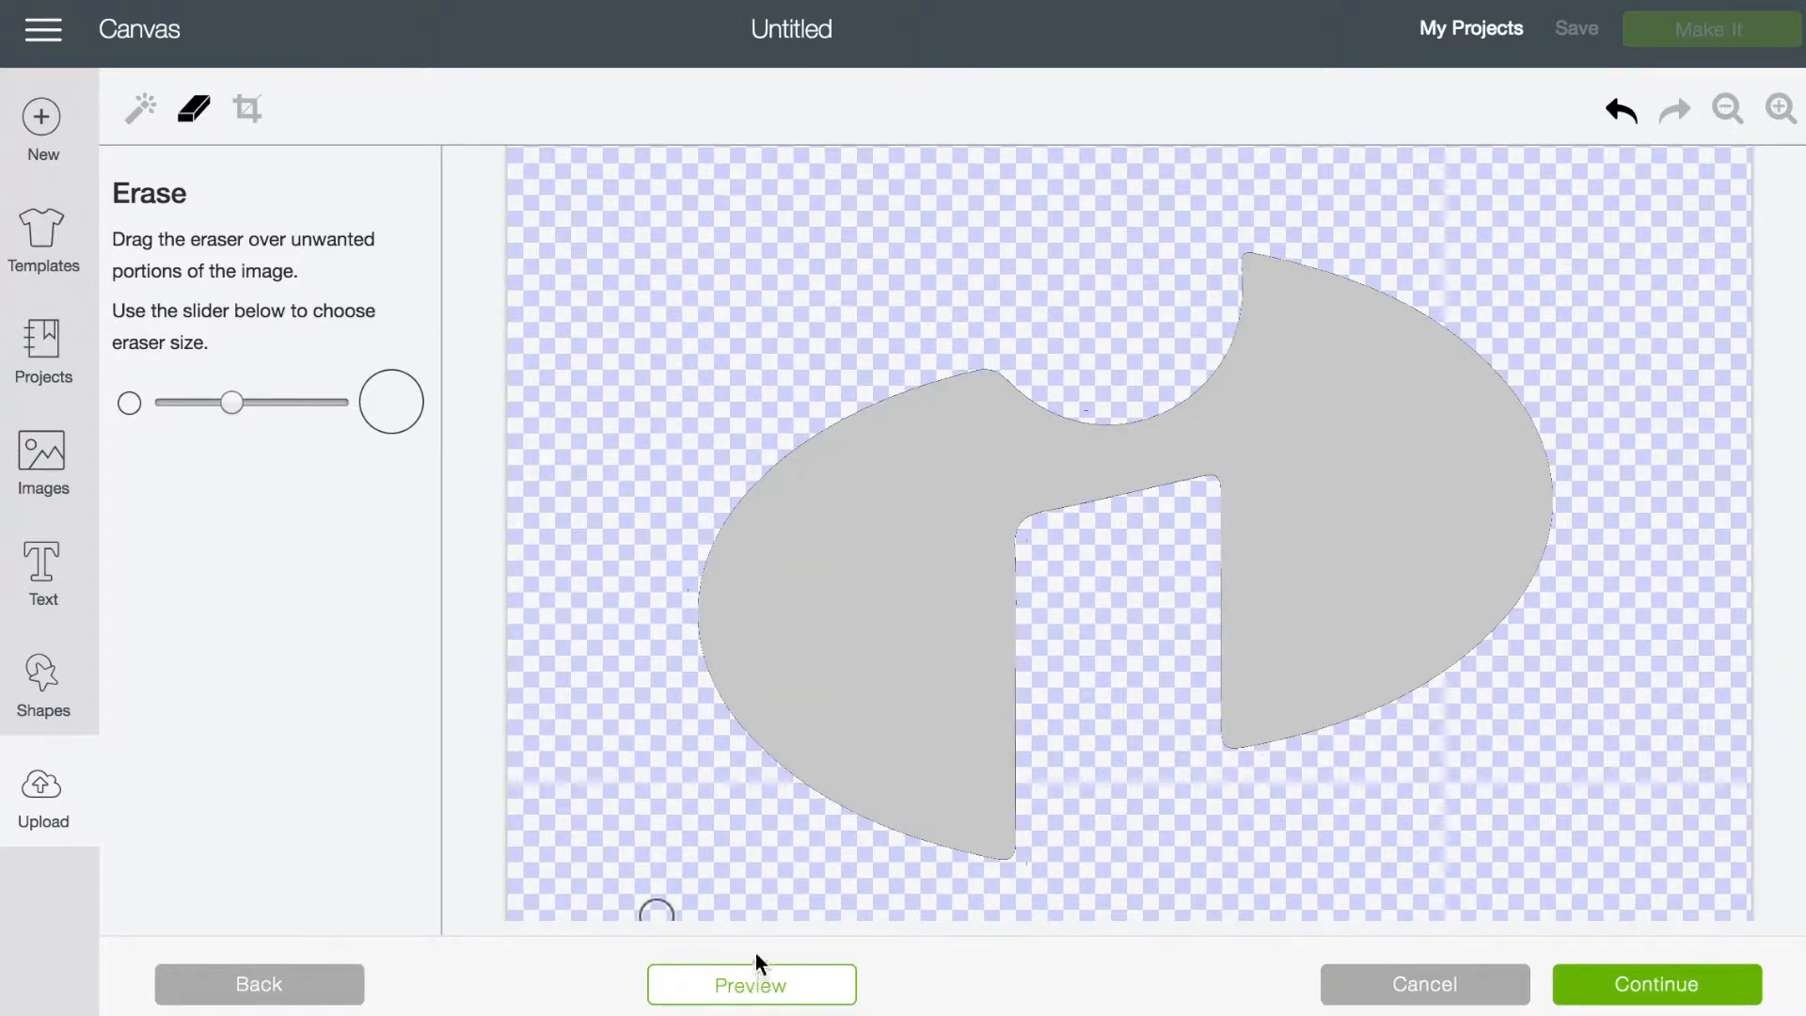
{"action": "left_click", "coordinate": [758, 982]}
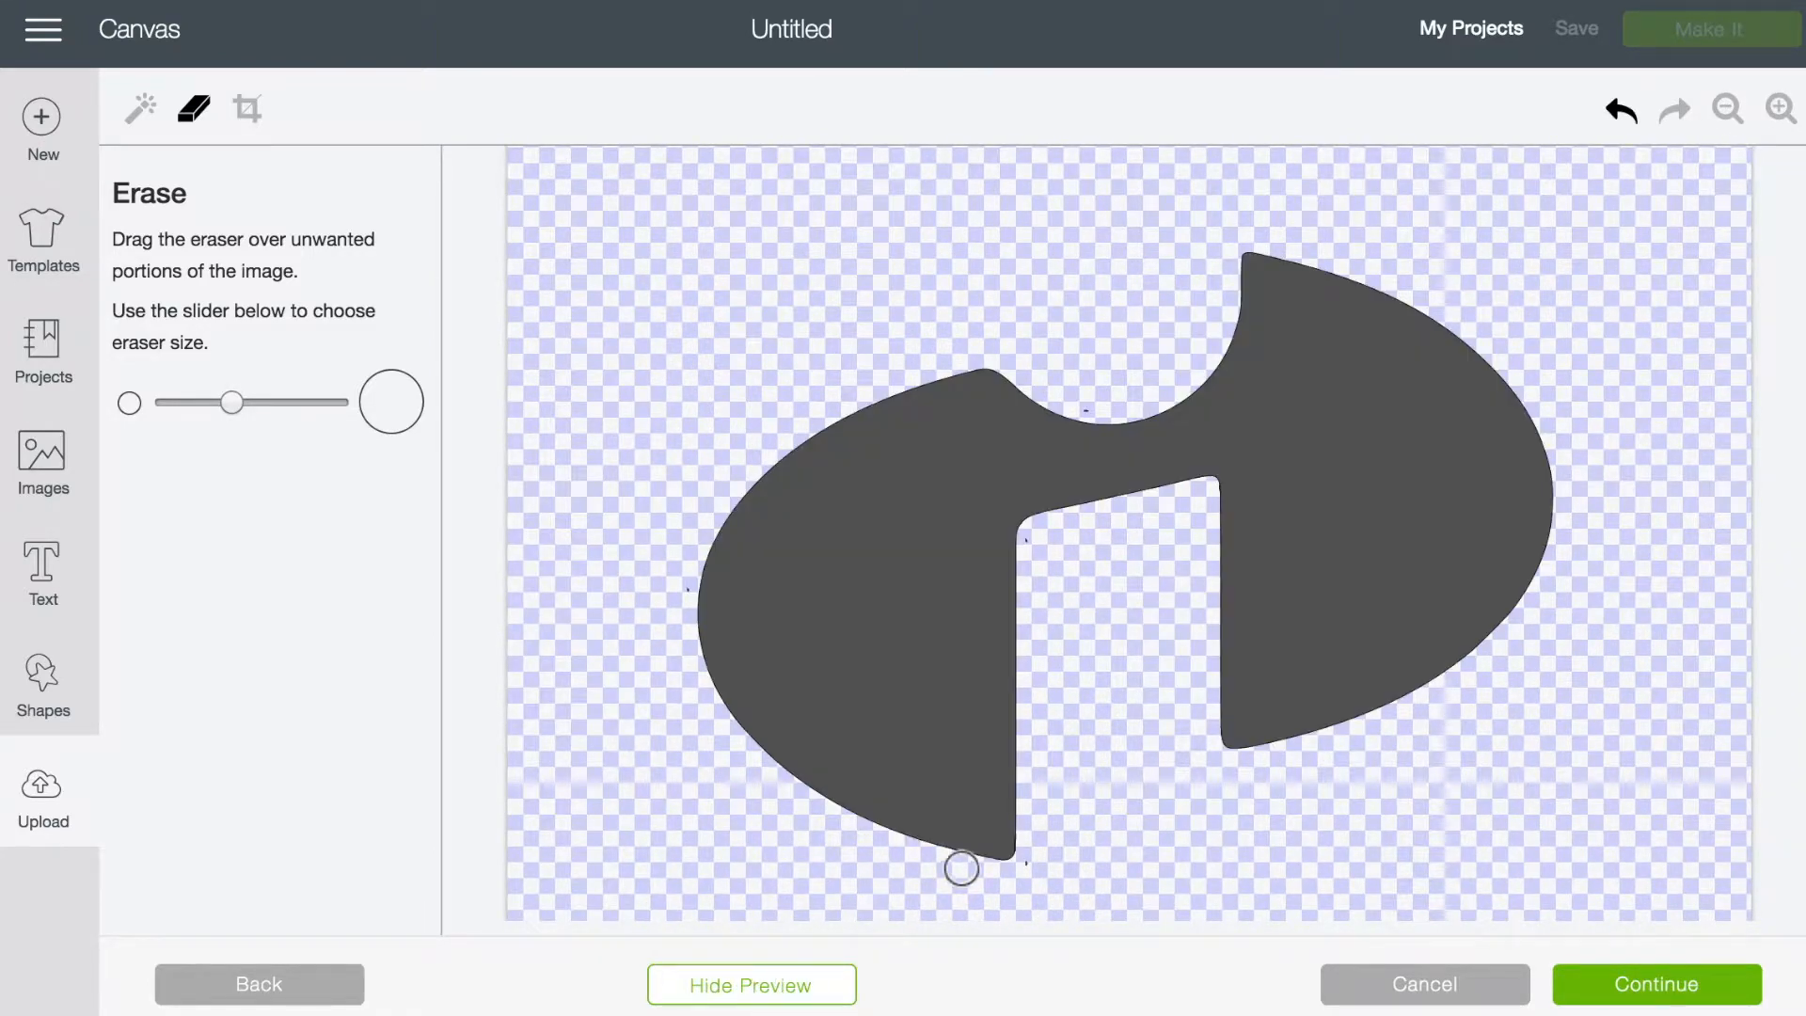
{"action": "left_click", "coordinate": [1657, 984]}
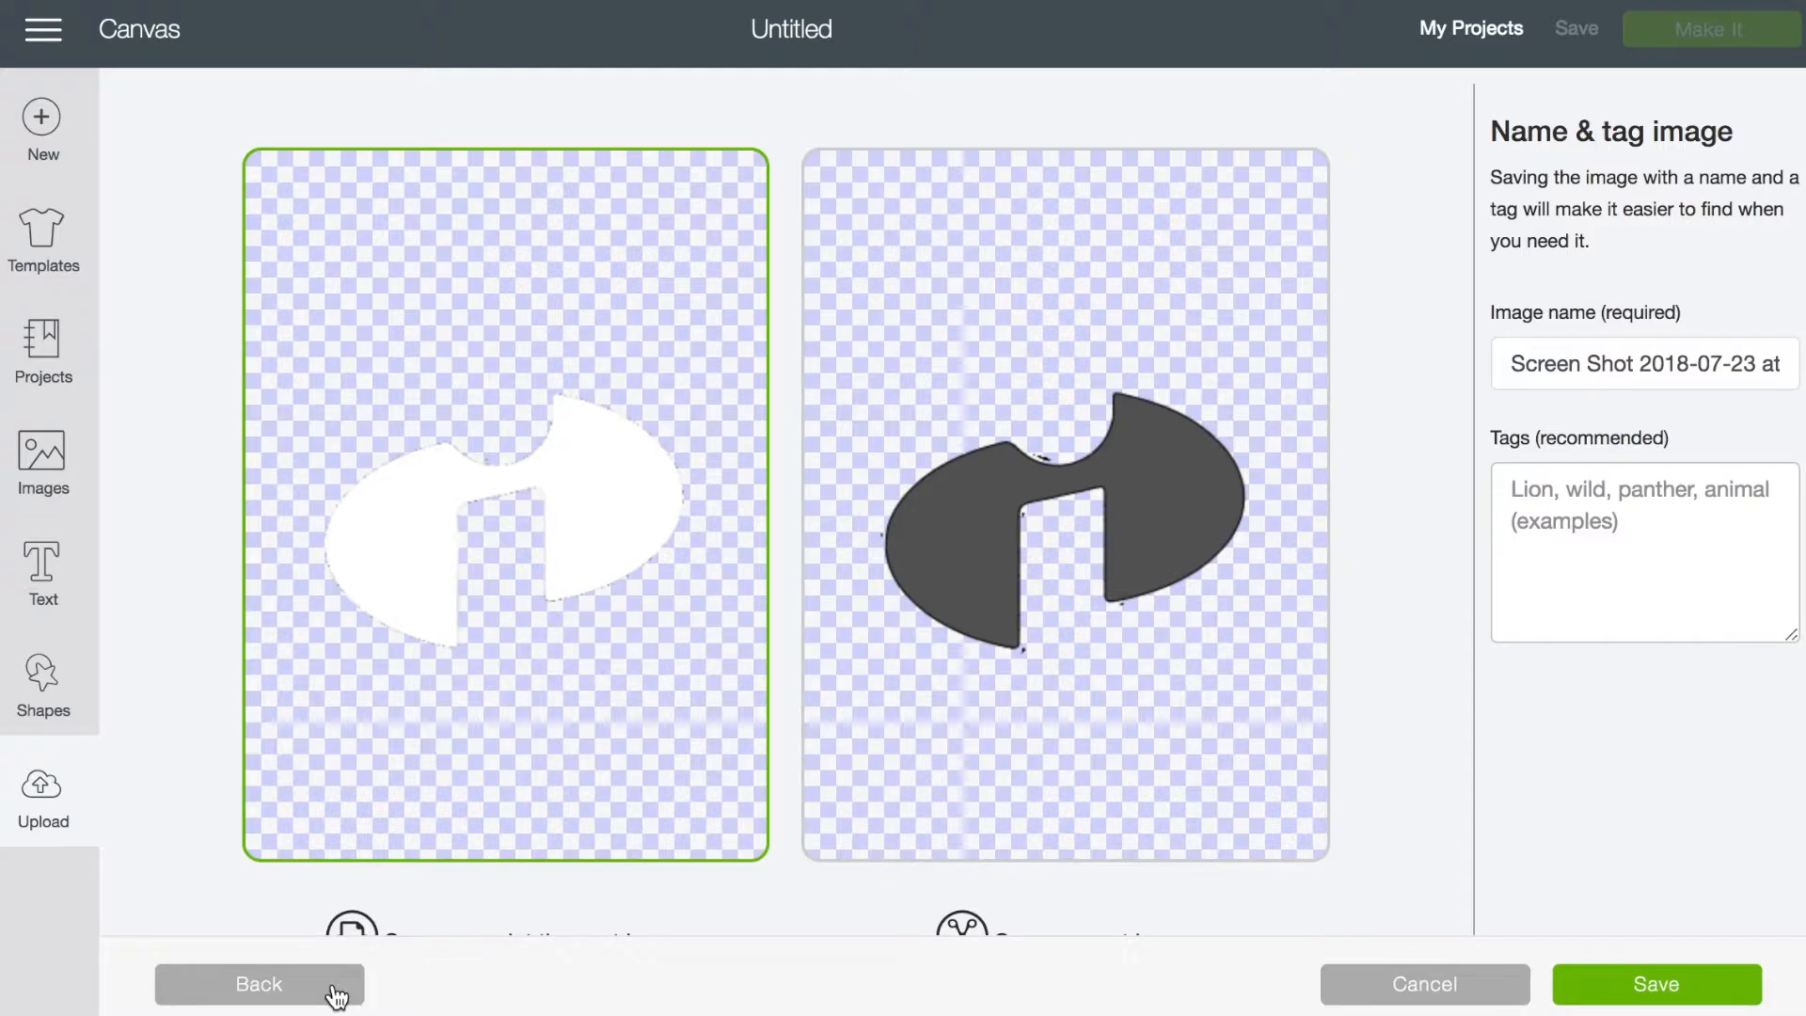
{"action": "left_click", "coordinate": [260, 984]}
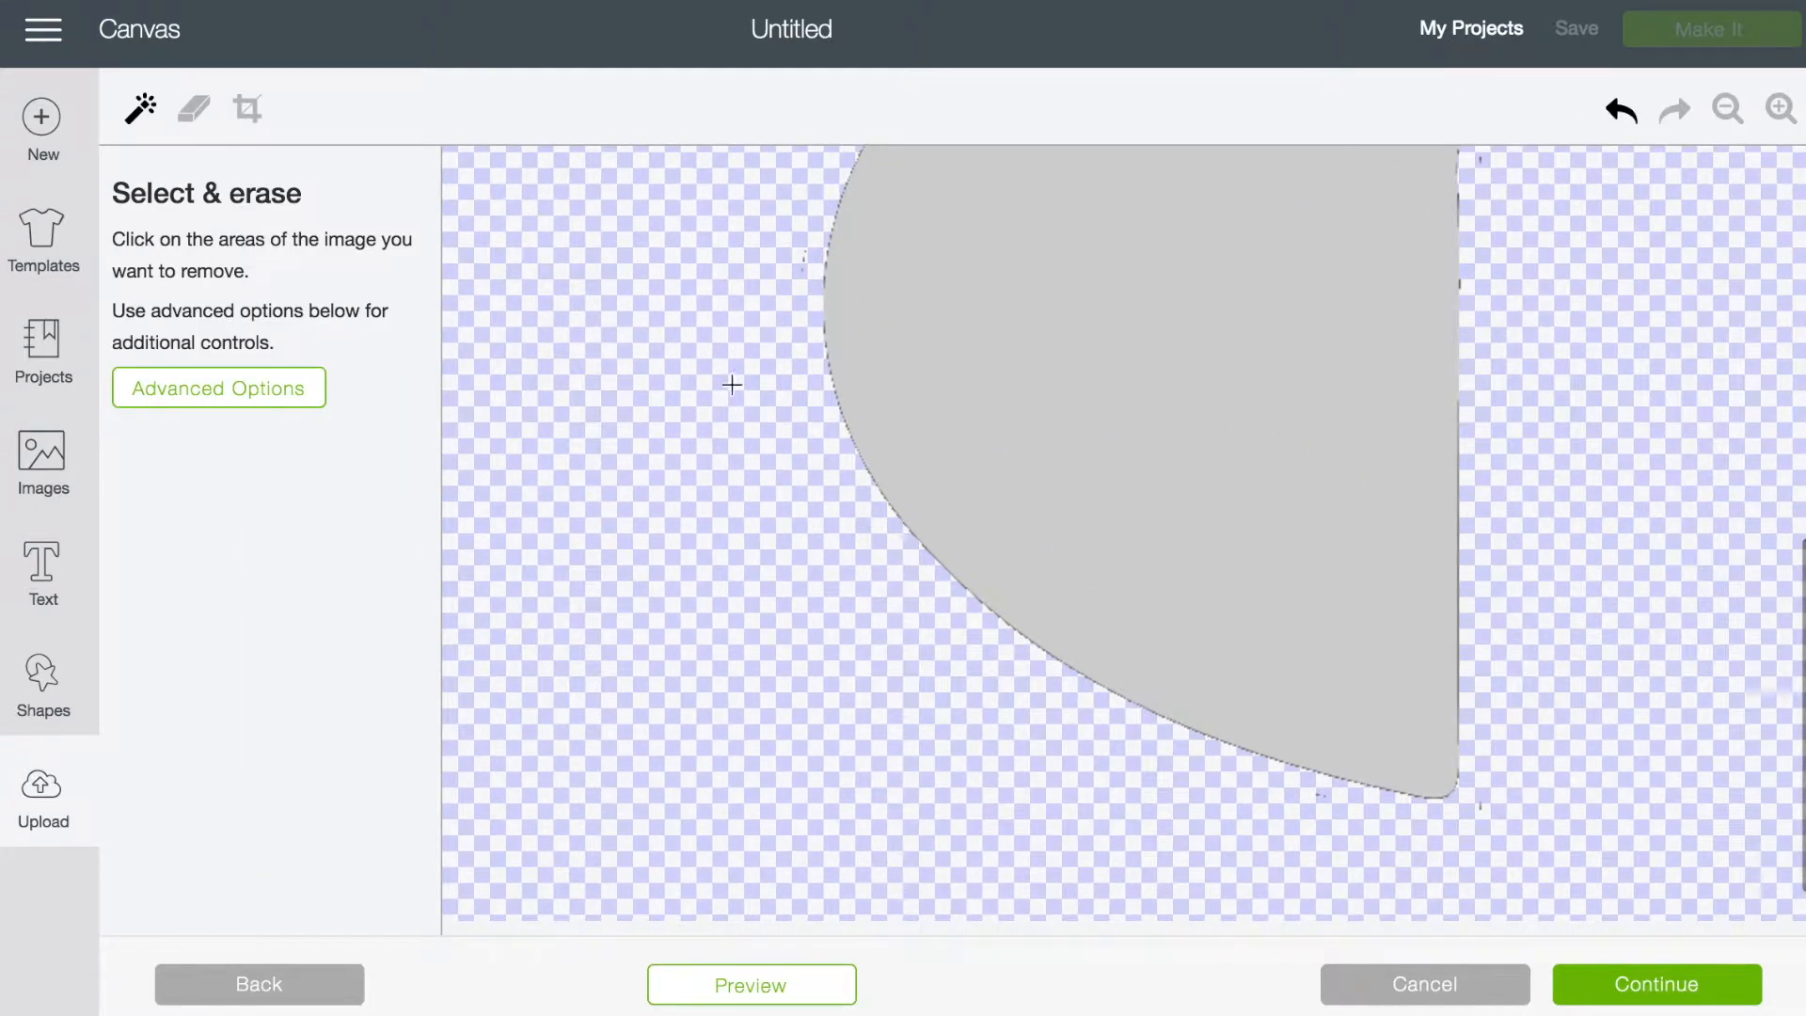
Erase the stray specks beside the left half's lower tip and its outer edge, checking them in the preview.
{"action": "left_click", "coordinate": [194, 110]}
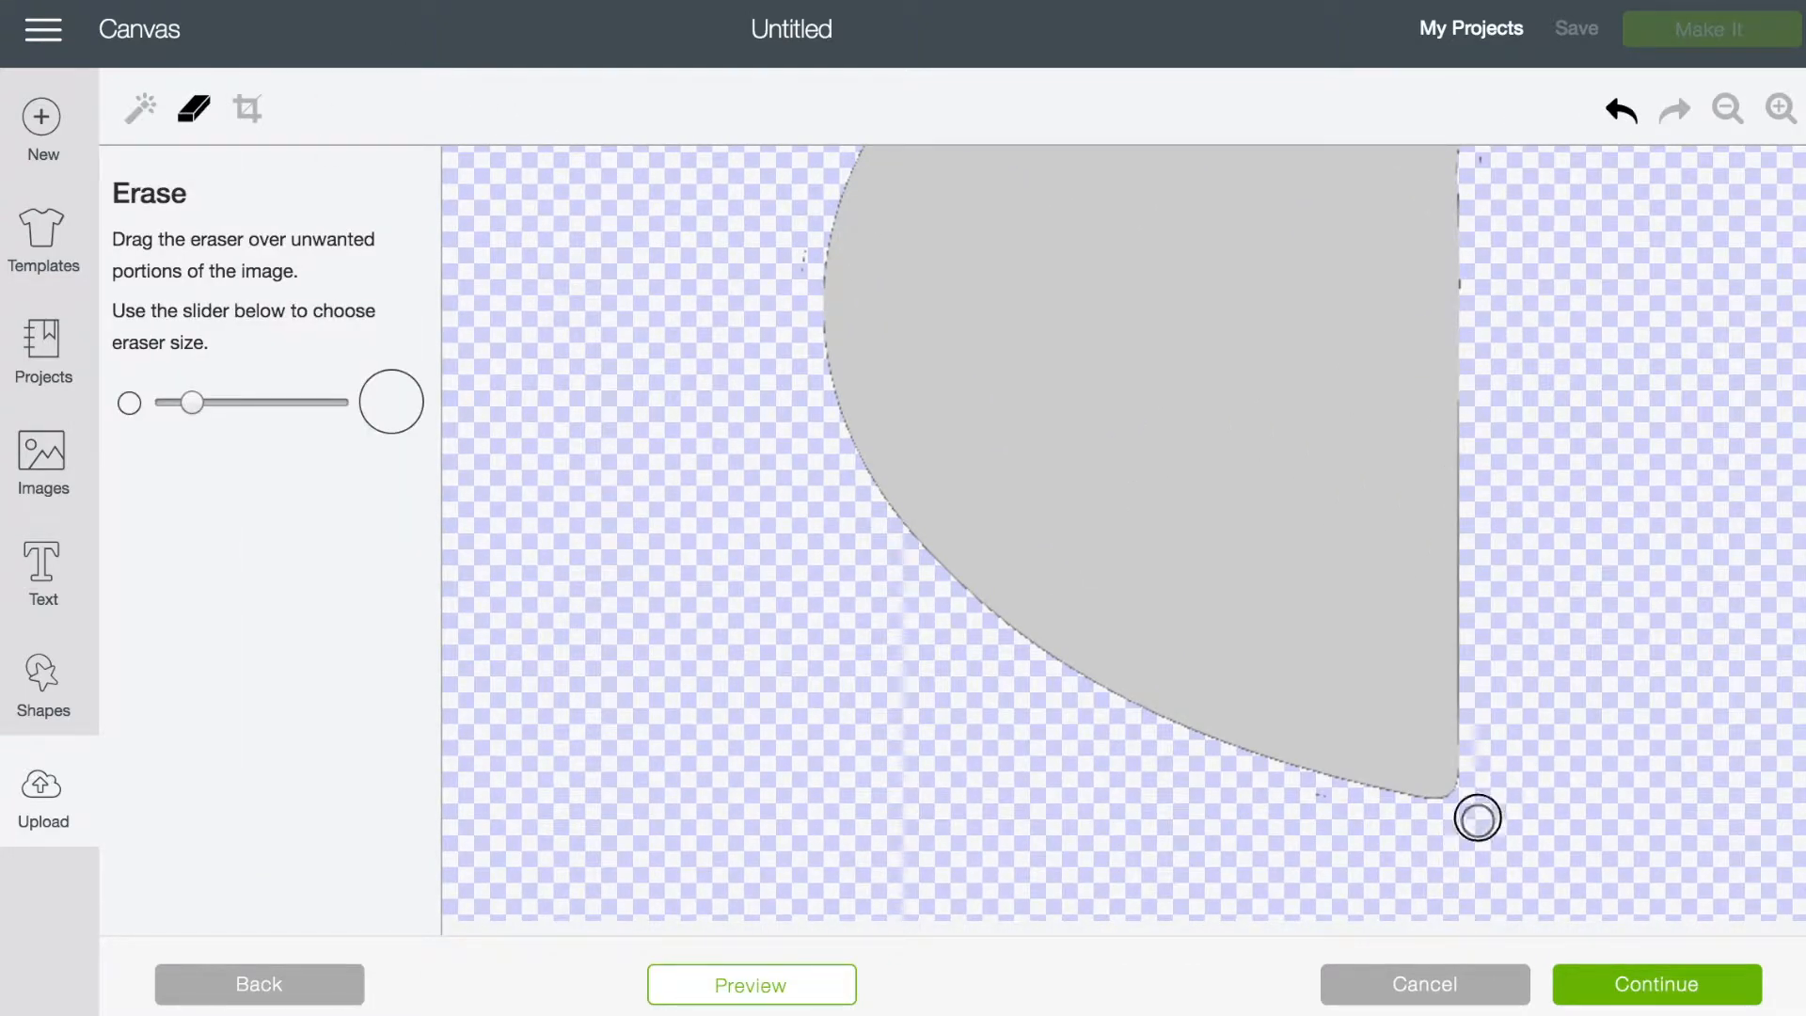
{"action": "left_click", "coordinate": [724, 999]}
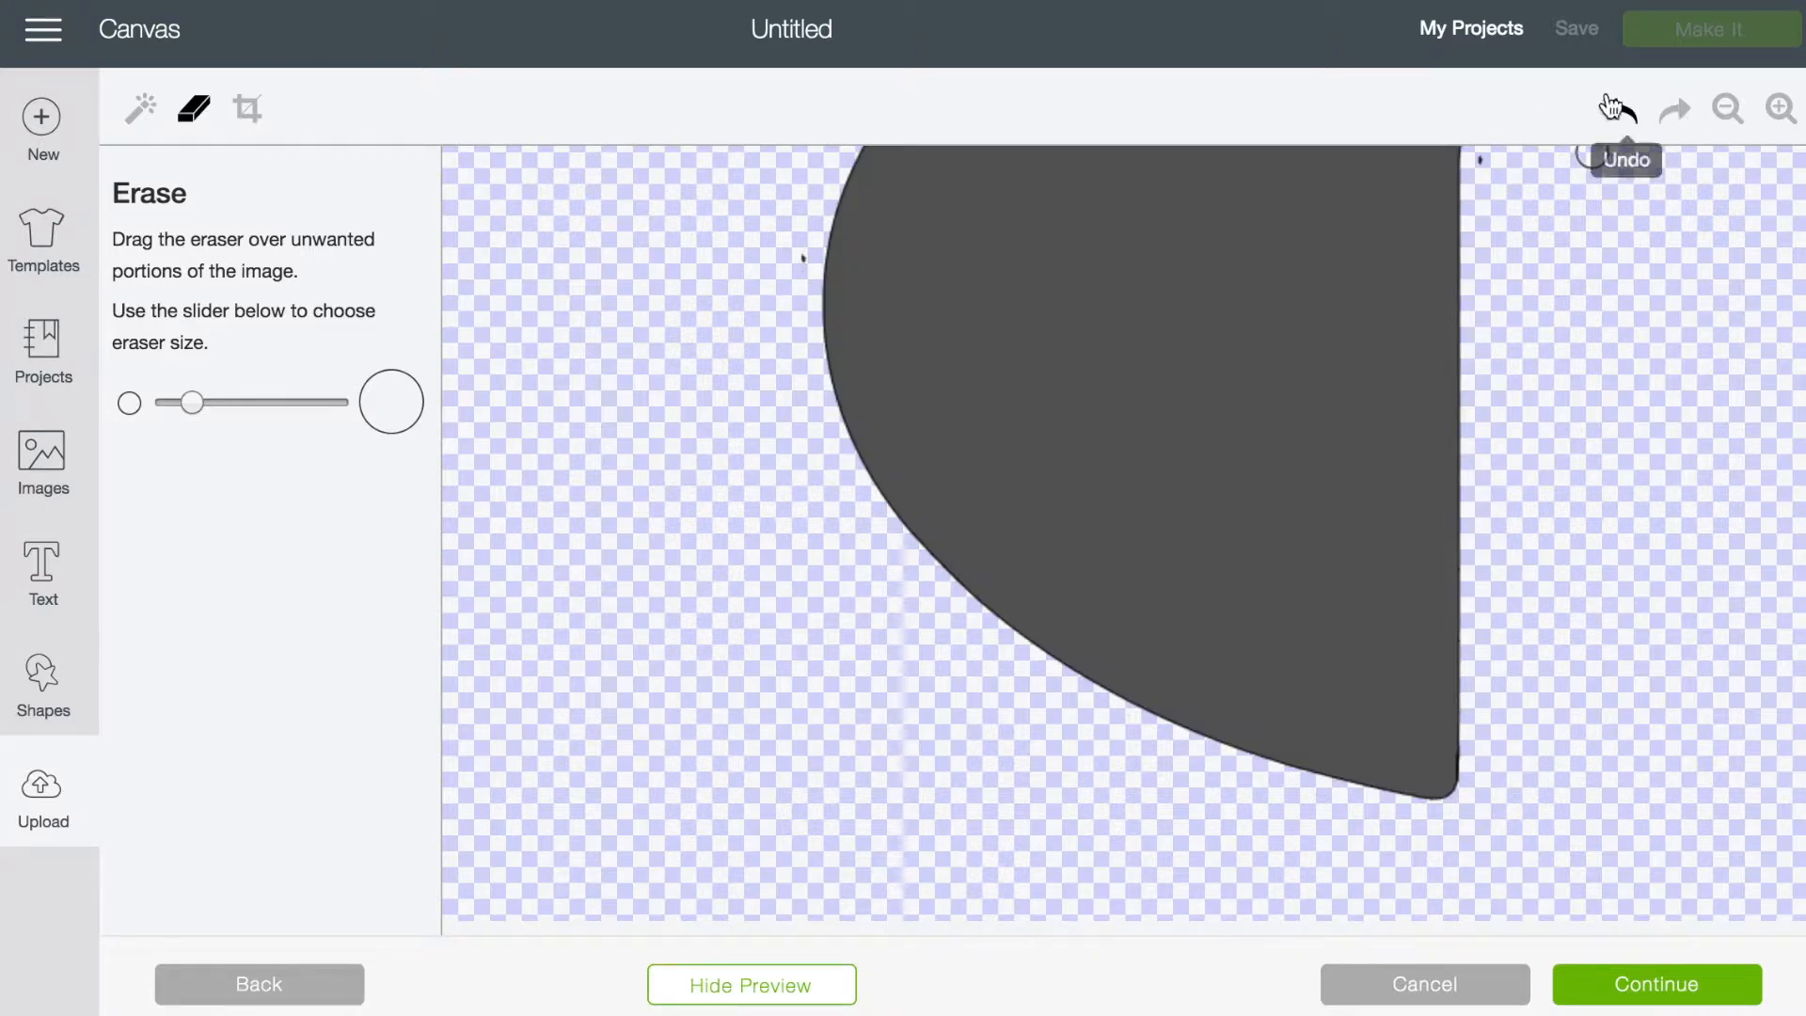
{"action": "left_click", "coordinate": [1727, 109]}
{"action": "left_click", "coordinate": [1305, 379]}
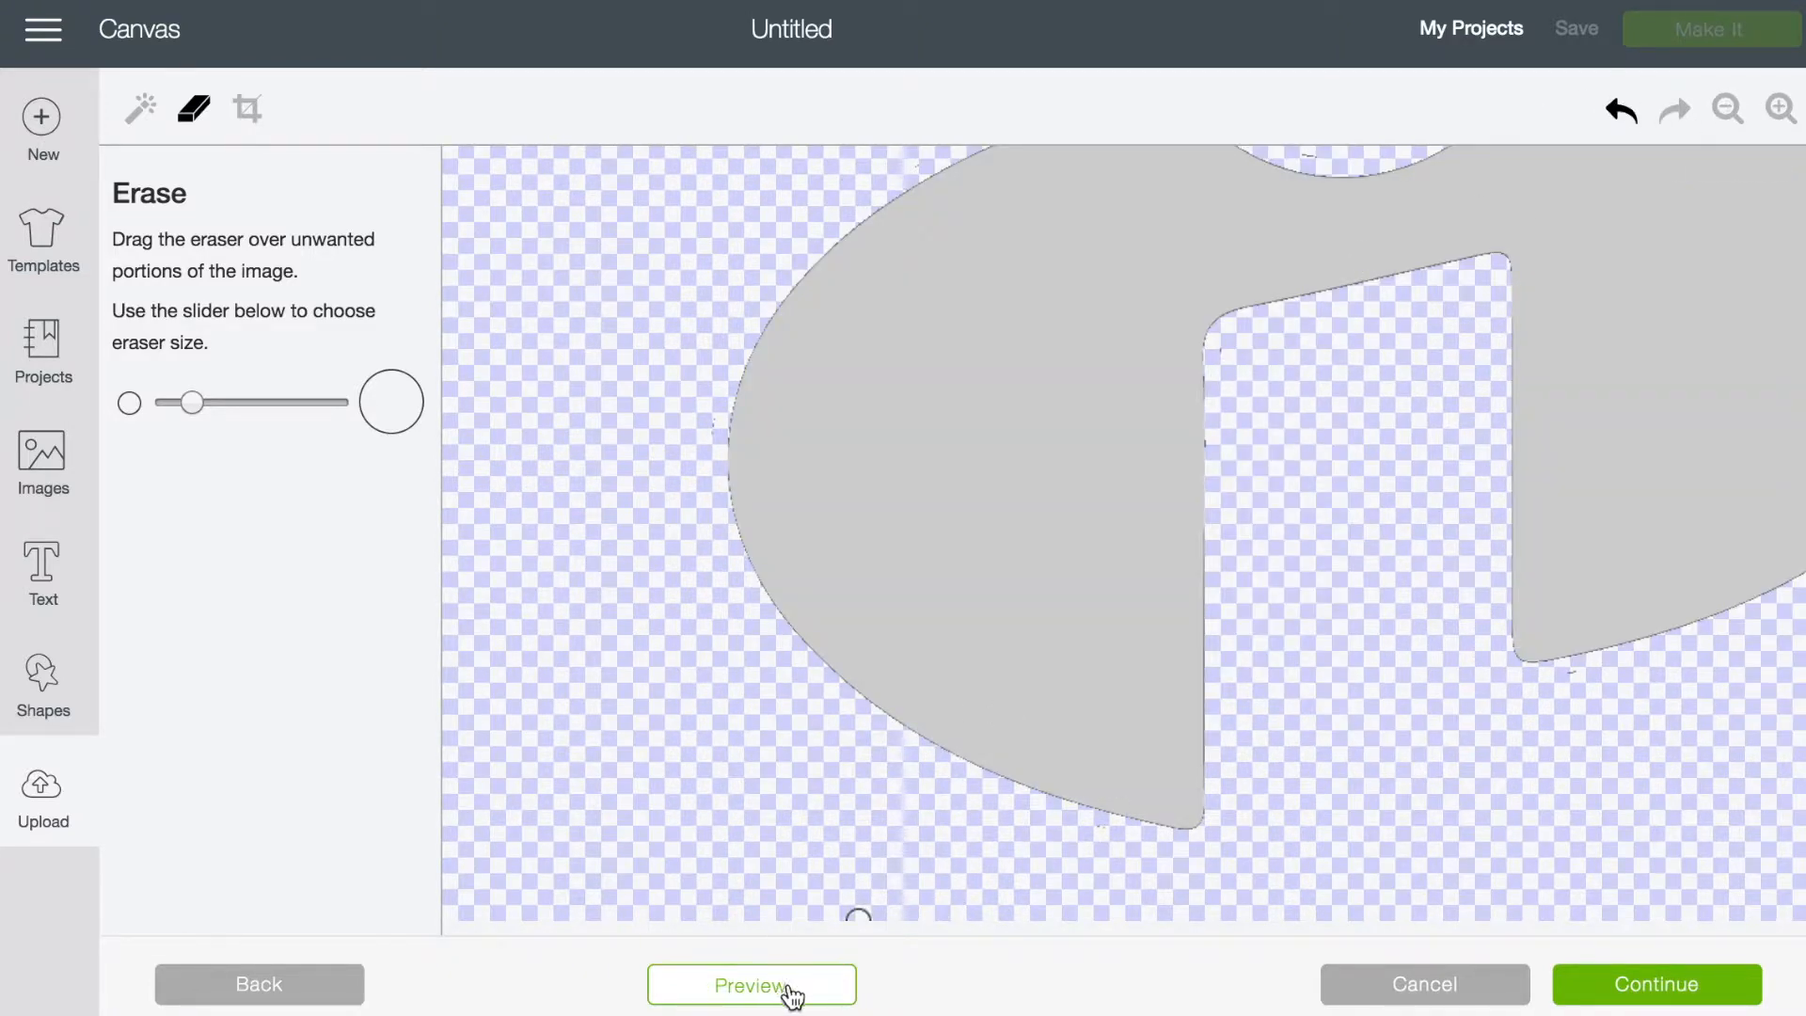
{"action": "left_click", "coordinate": [712, 418]}
{"action": "left_click", "coordinate": [795, 985]}
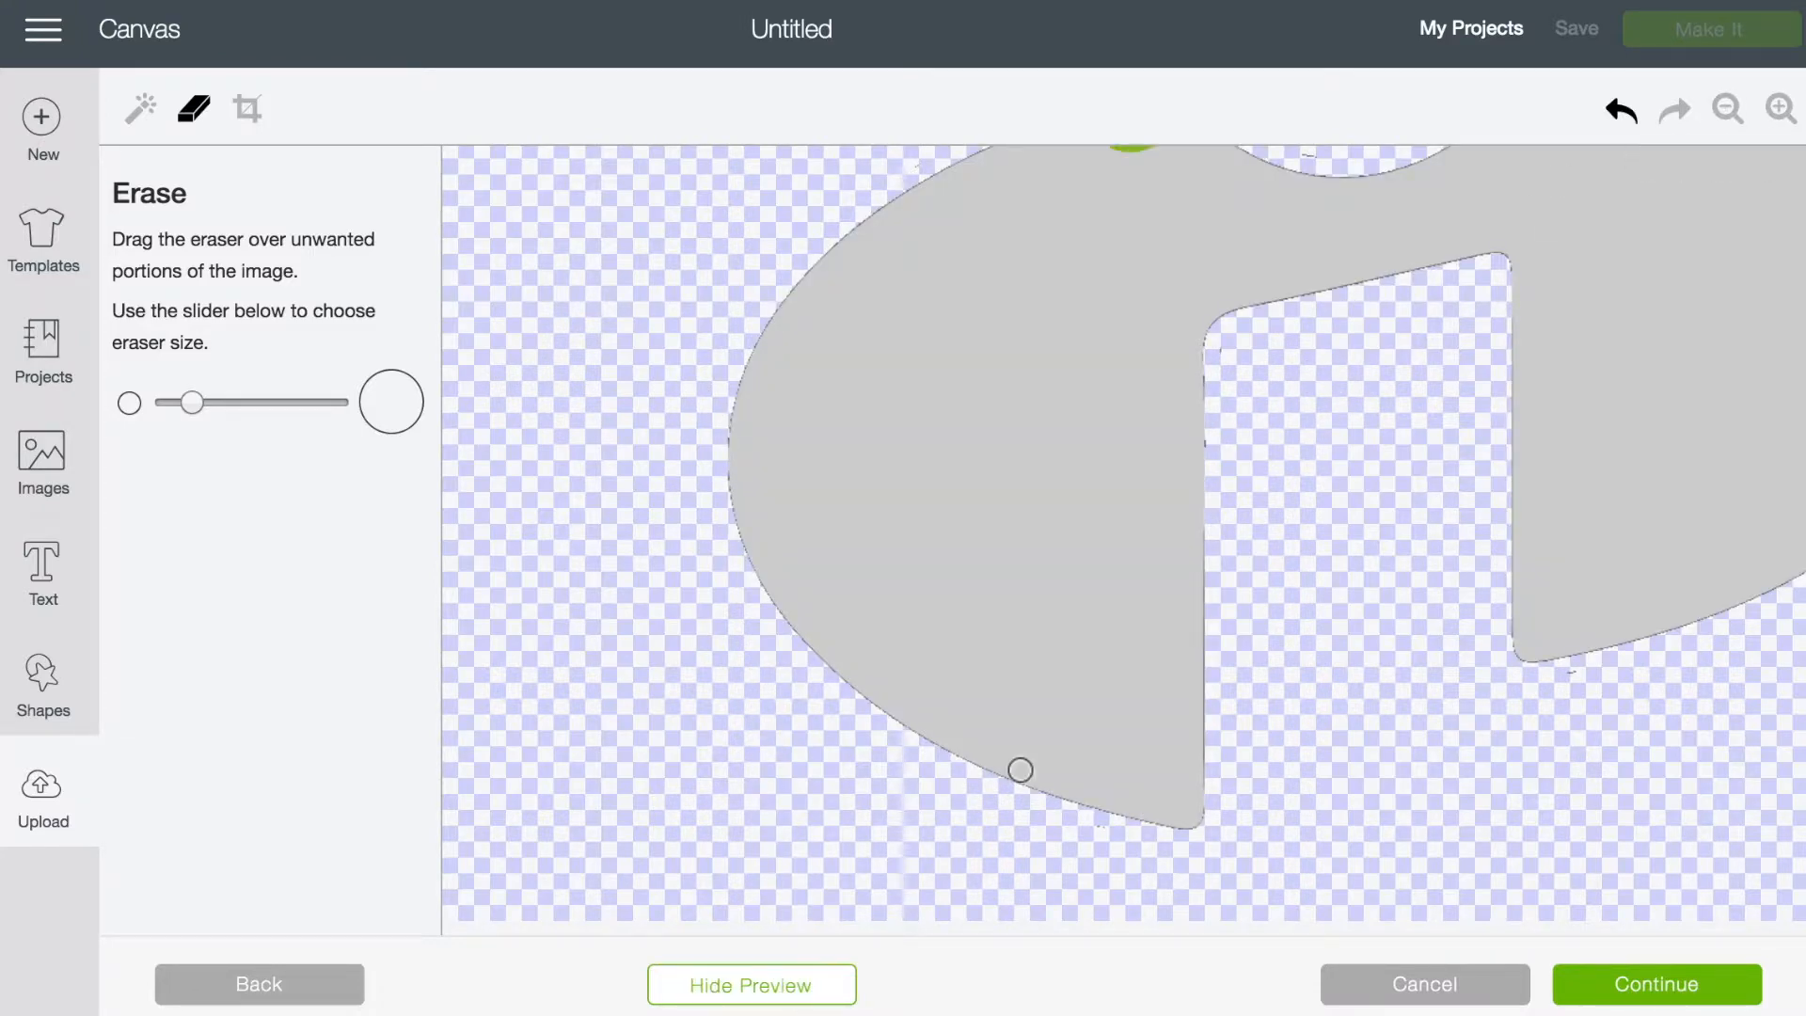
Erase the stray marks below the right half's lower corner and inside the letter-shaped cutout.
{"action": "scroll", "coordinate": [1392, 564], "scroll_direction": "right", "scroll_amount": 4}
{"action": "scroll", "coordinate": [1392, 565], "scroll_direction": "up", "scroll_amount": 1}
{"action": "left_click", "coordinate": [1388, 735]}
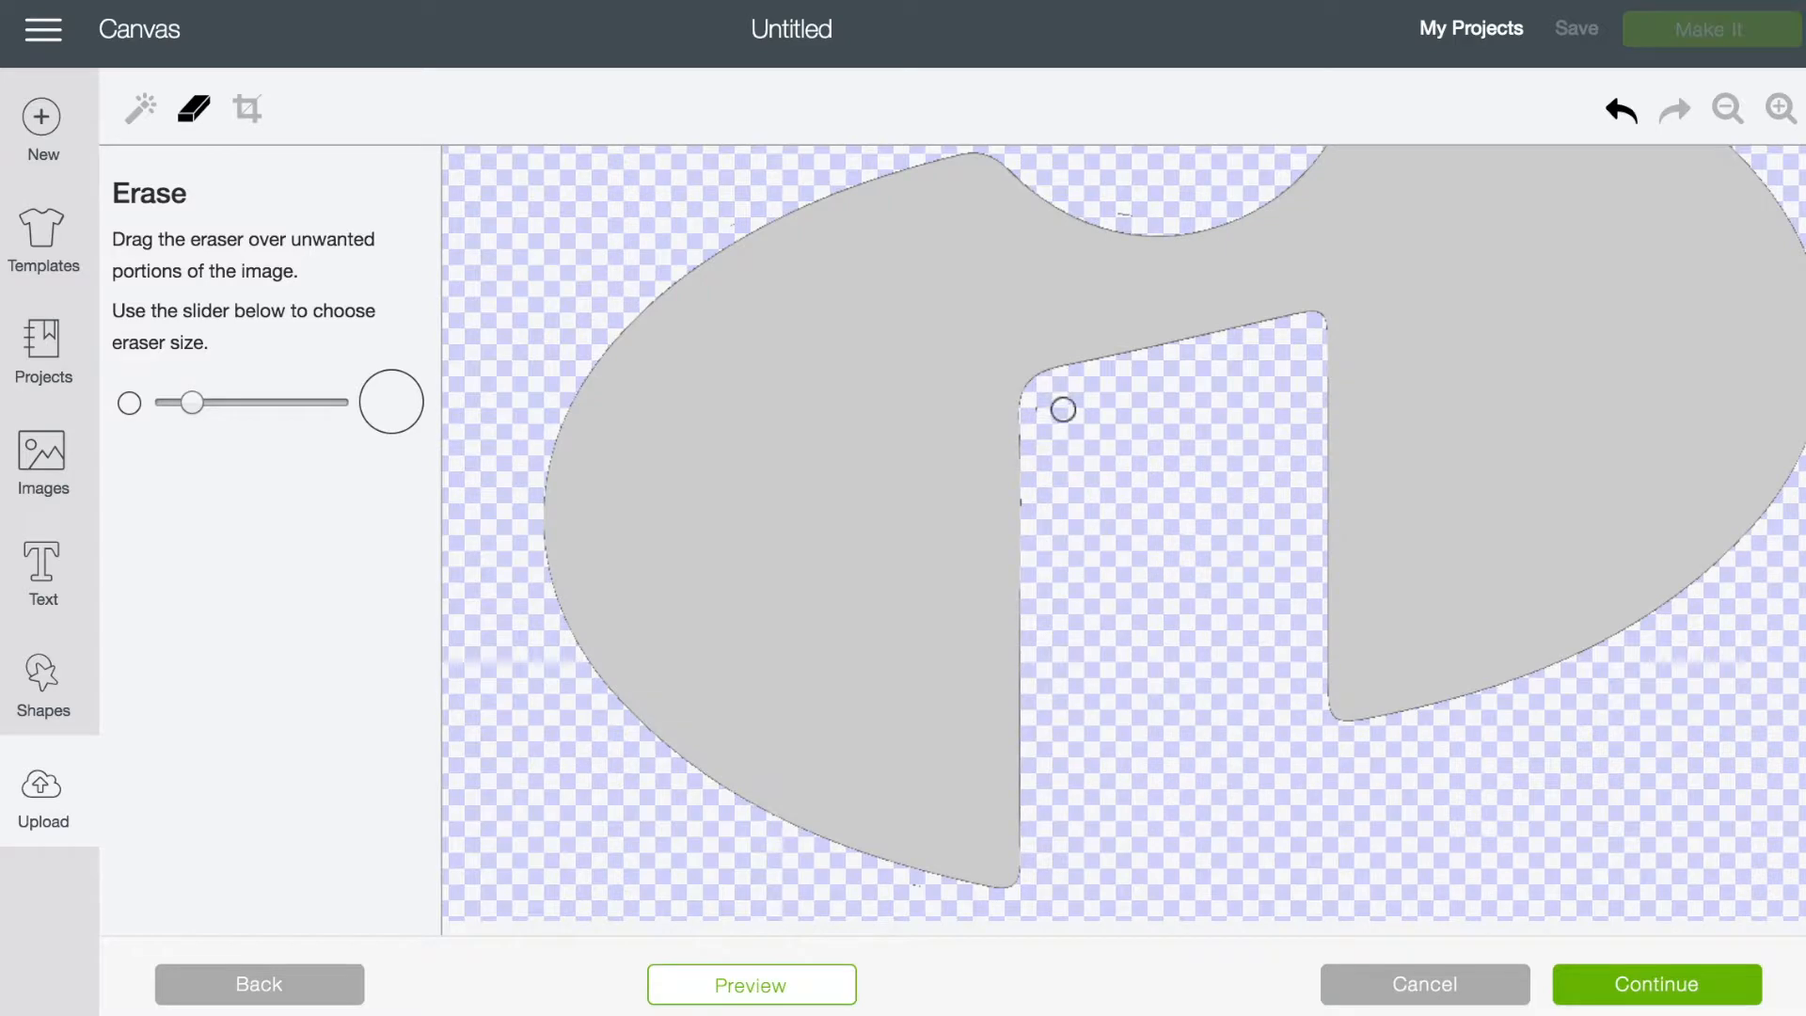
{"action": "scroll", "coordinate": [1163, 815], "scroll_direction": "up", "scroll_amount": 3}
{"action": "scroll", "coordinate": [1163, 815], "scroll_direction": "up", "scroll_amount": 1}
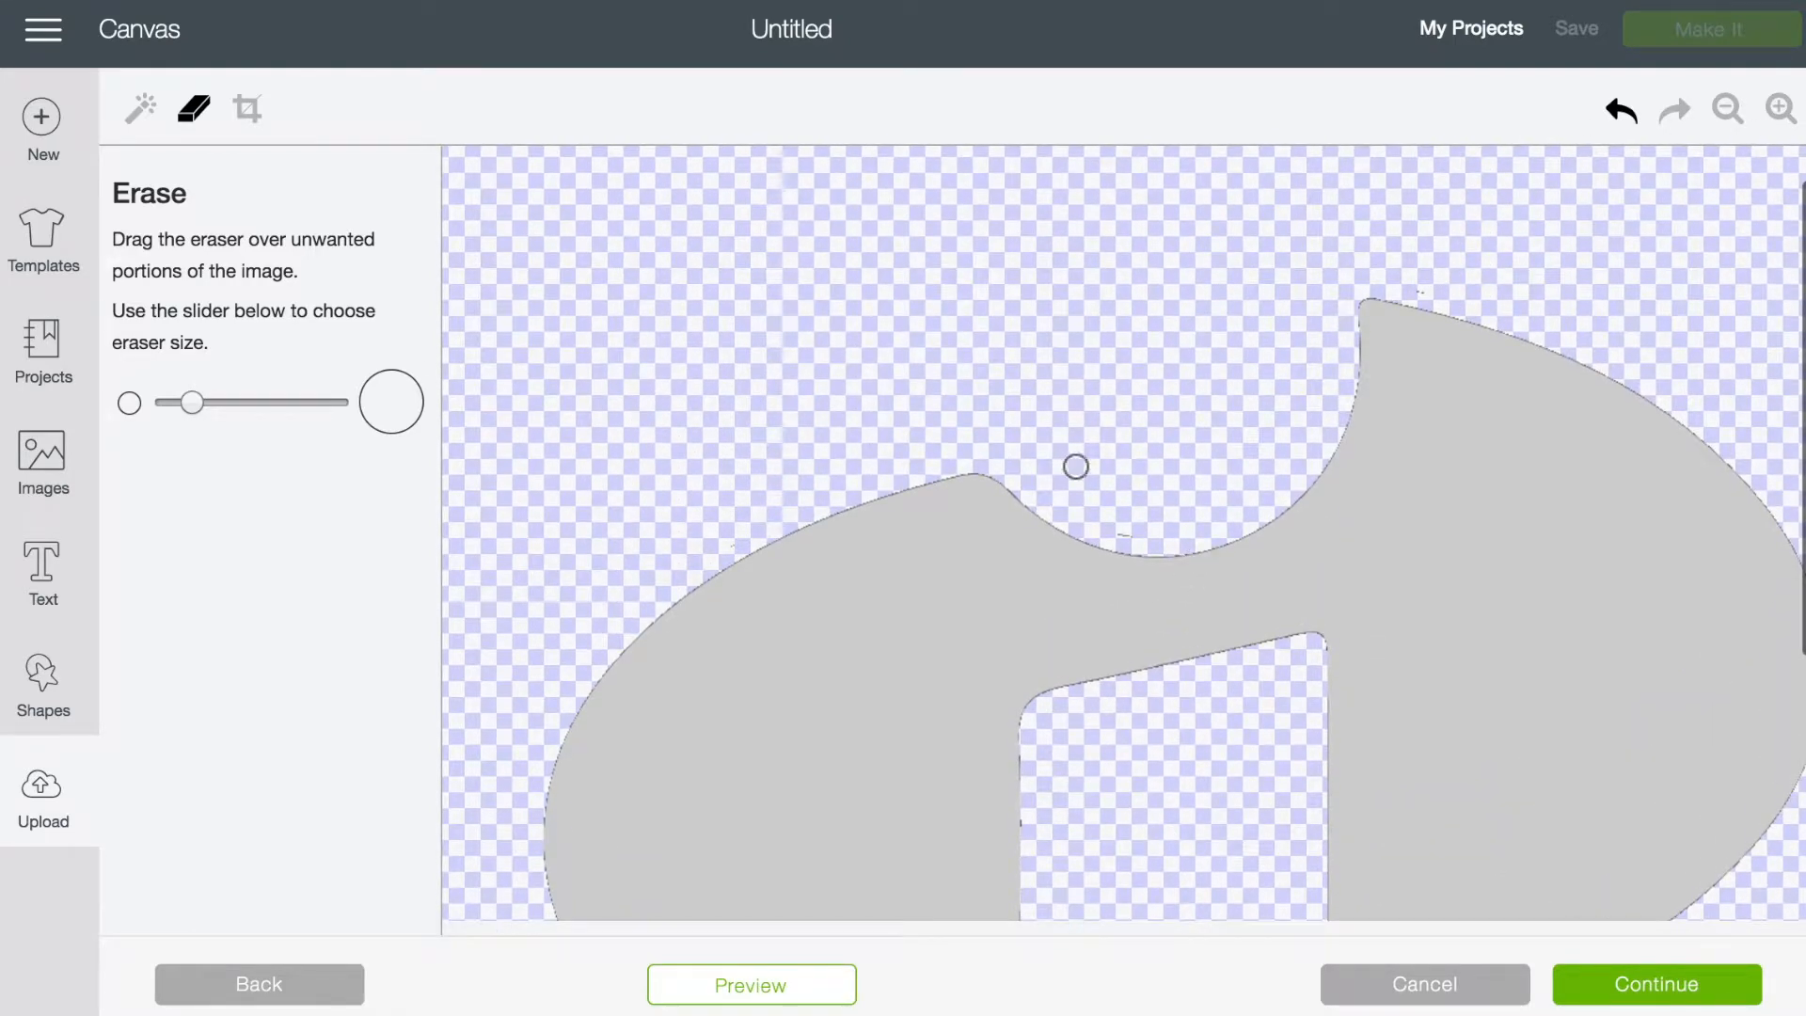
Erase the remaining specks above the curved notch and check the whole shape in the preview.
{"action": "left_click", "coordinate": [699, 979]}
{"action": "scroll", "coordinate": [1133, 411], "scroll_direction": "right", "scroll_amount": 4}
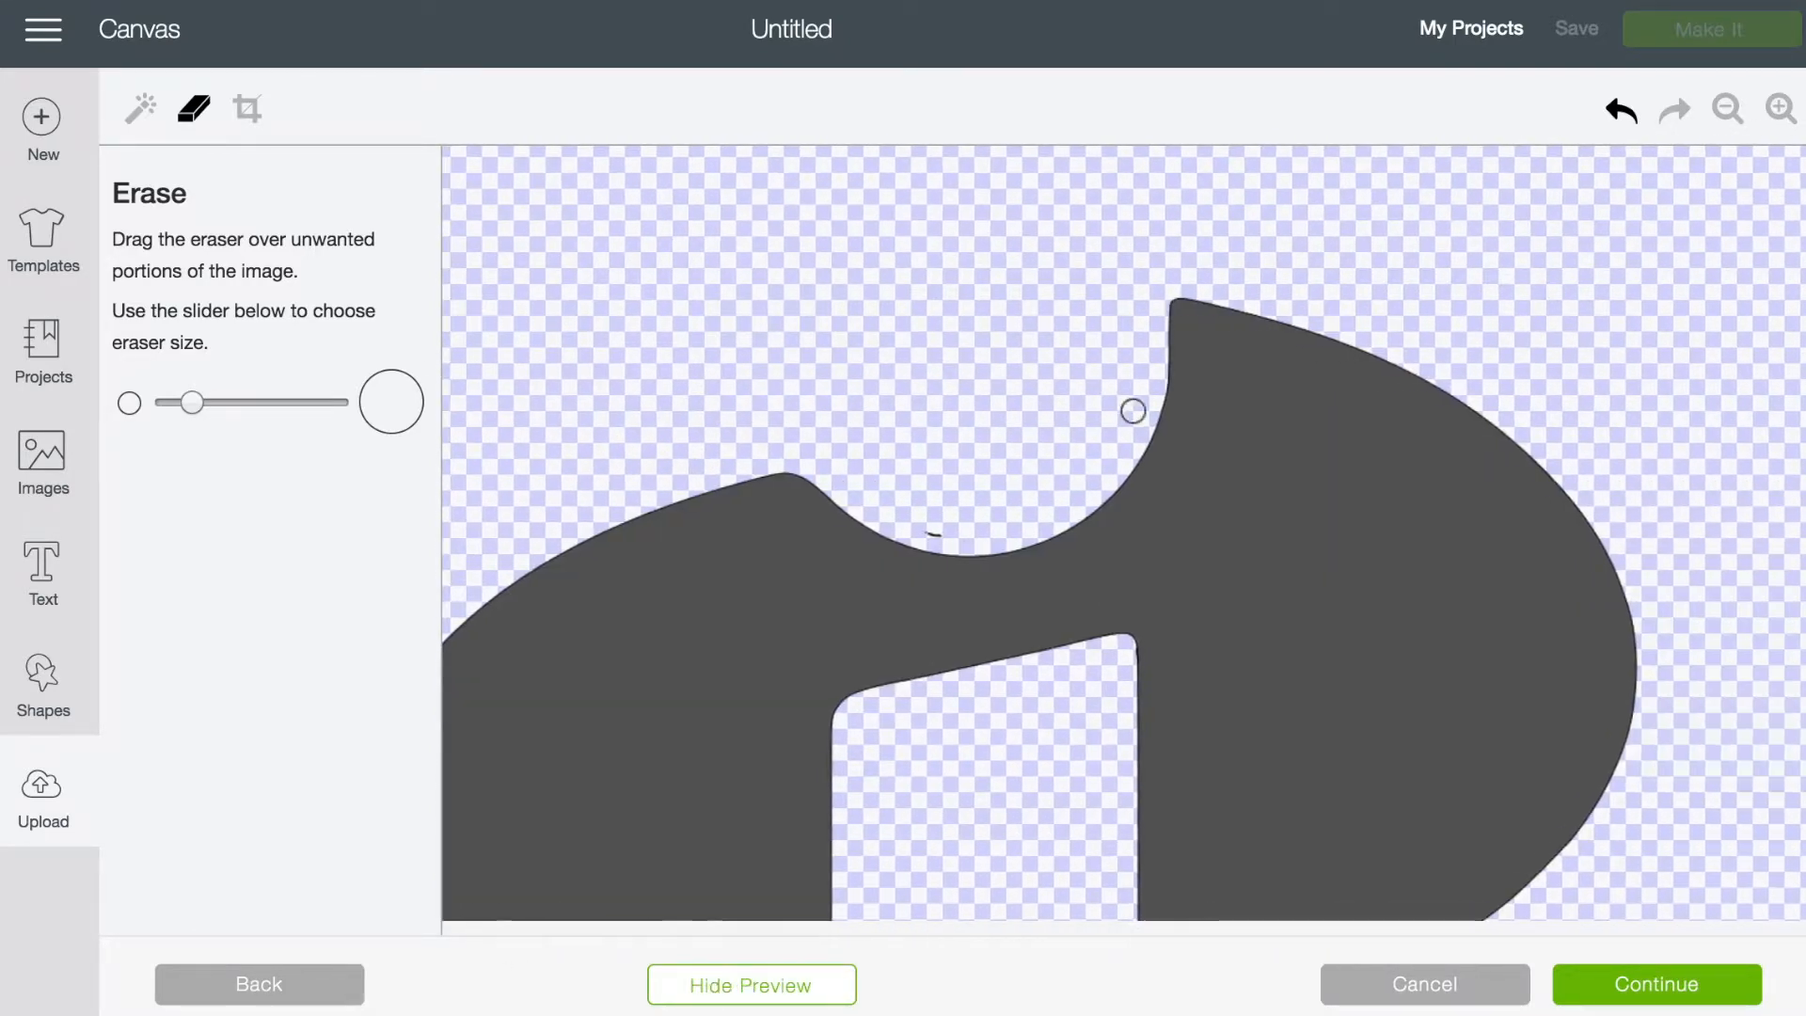
{"action": "mouse_move", "coordinate": [880, 505]}
{"action": "left_mouse_down"}
{"action": "mouse_move", "coordinate": [952, 536]}
{"action": "mouse_move", "coordinate": [1068, 467]}
{"action": "mouse_move", "coordinate": [1145, 383]}
{"action": "left_mouse_up"}
{"action": "left_click", "coordinate": [738, 980]}
{"action": "scroll", "coordinate": [919, 564], "scroll_direction": "right", "scroll_amount": 2}
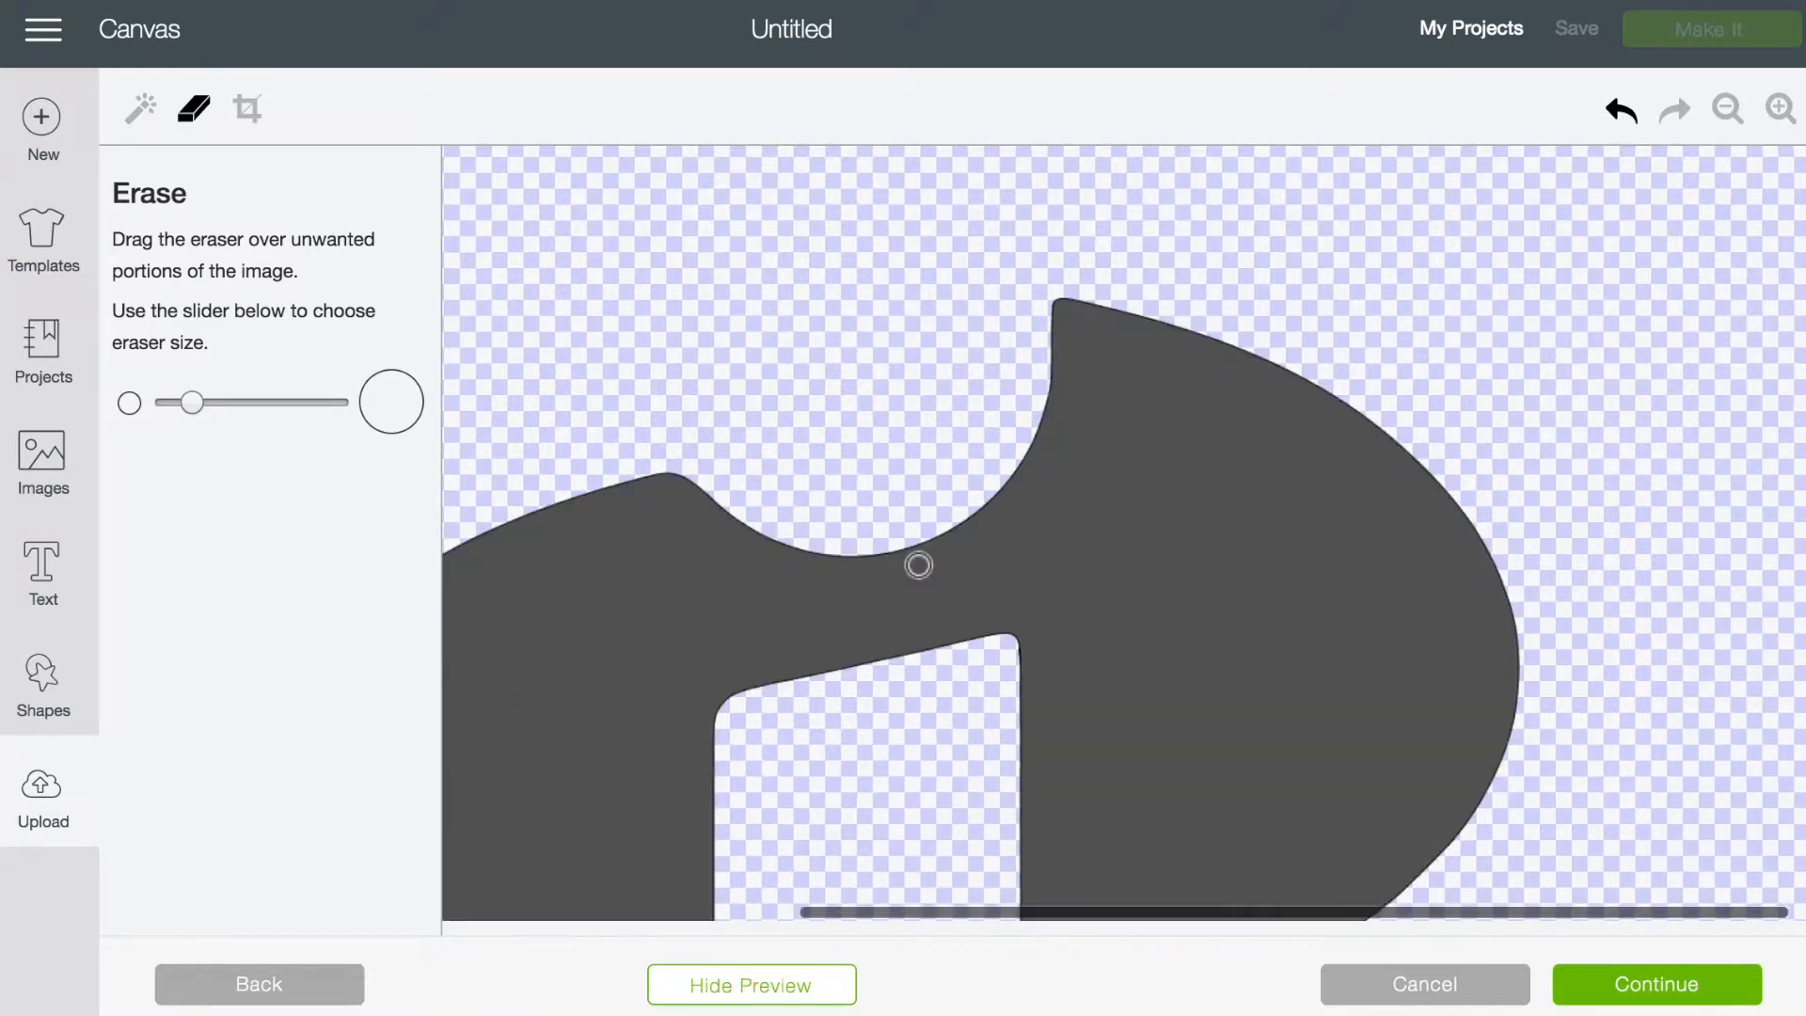
{"action": "scroll", "coordinate": [1400, 188], "scroll_direction": "down", "scroll_amount": 5}
{"action": "scroll", "coordinate": [1400, 187], "scroll_direction": "up", "scroll_amount": 4}
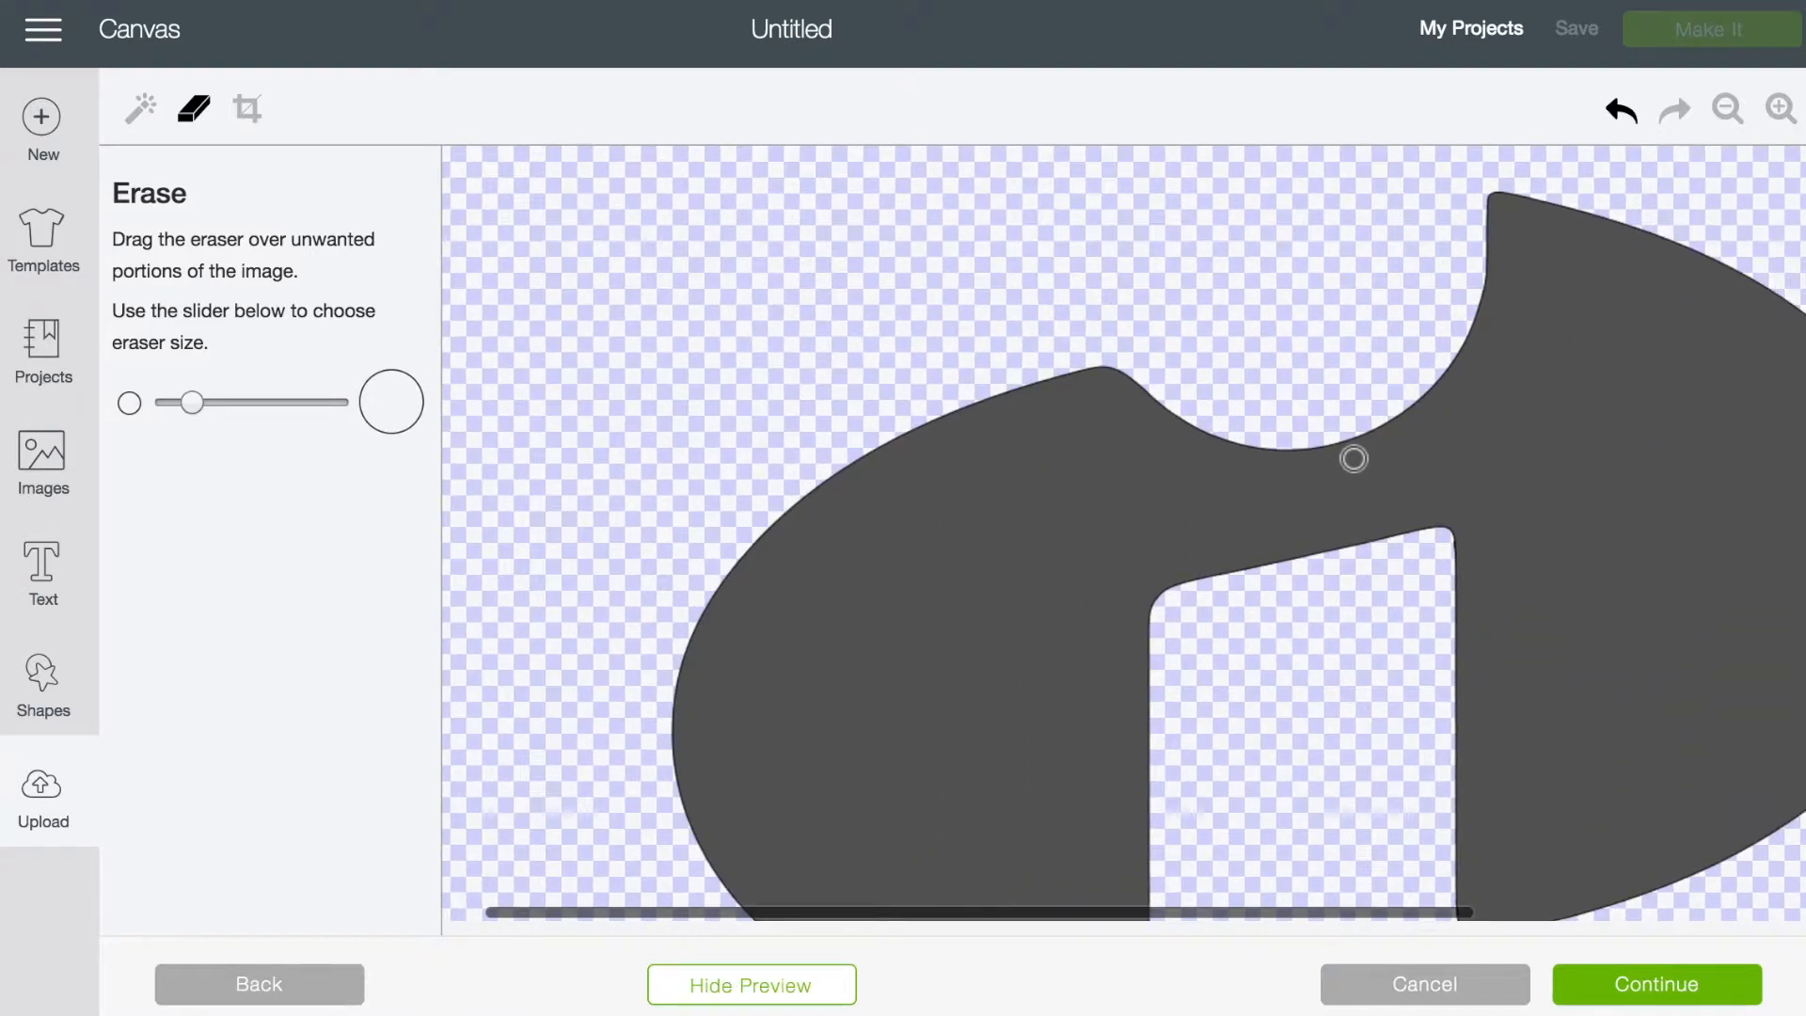
Save the cleaned shape to the uploads as a cut image.
{"action": "left_click", "coordinate": [1686, 997]}
{"action": "left_click", "coordinate": [1036, 596]}
{"action": "left_click", "coordinate": [1618, 982]}
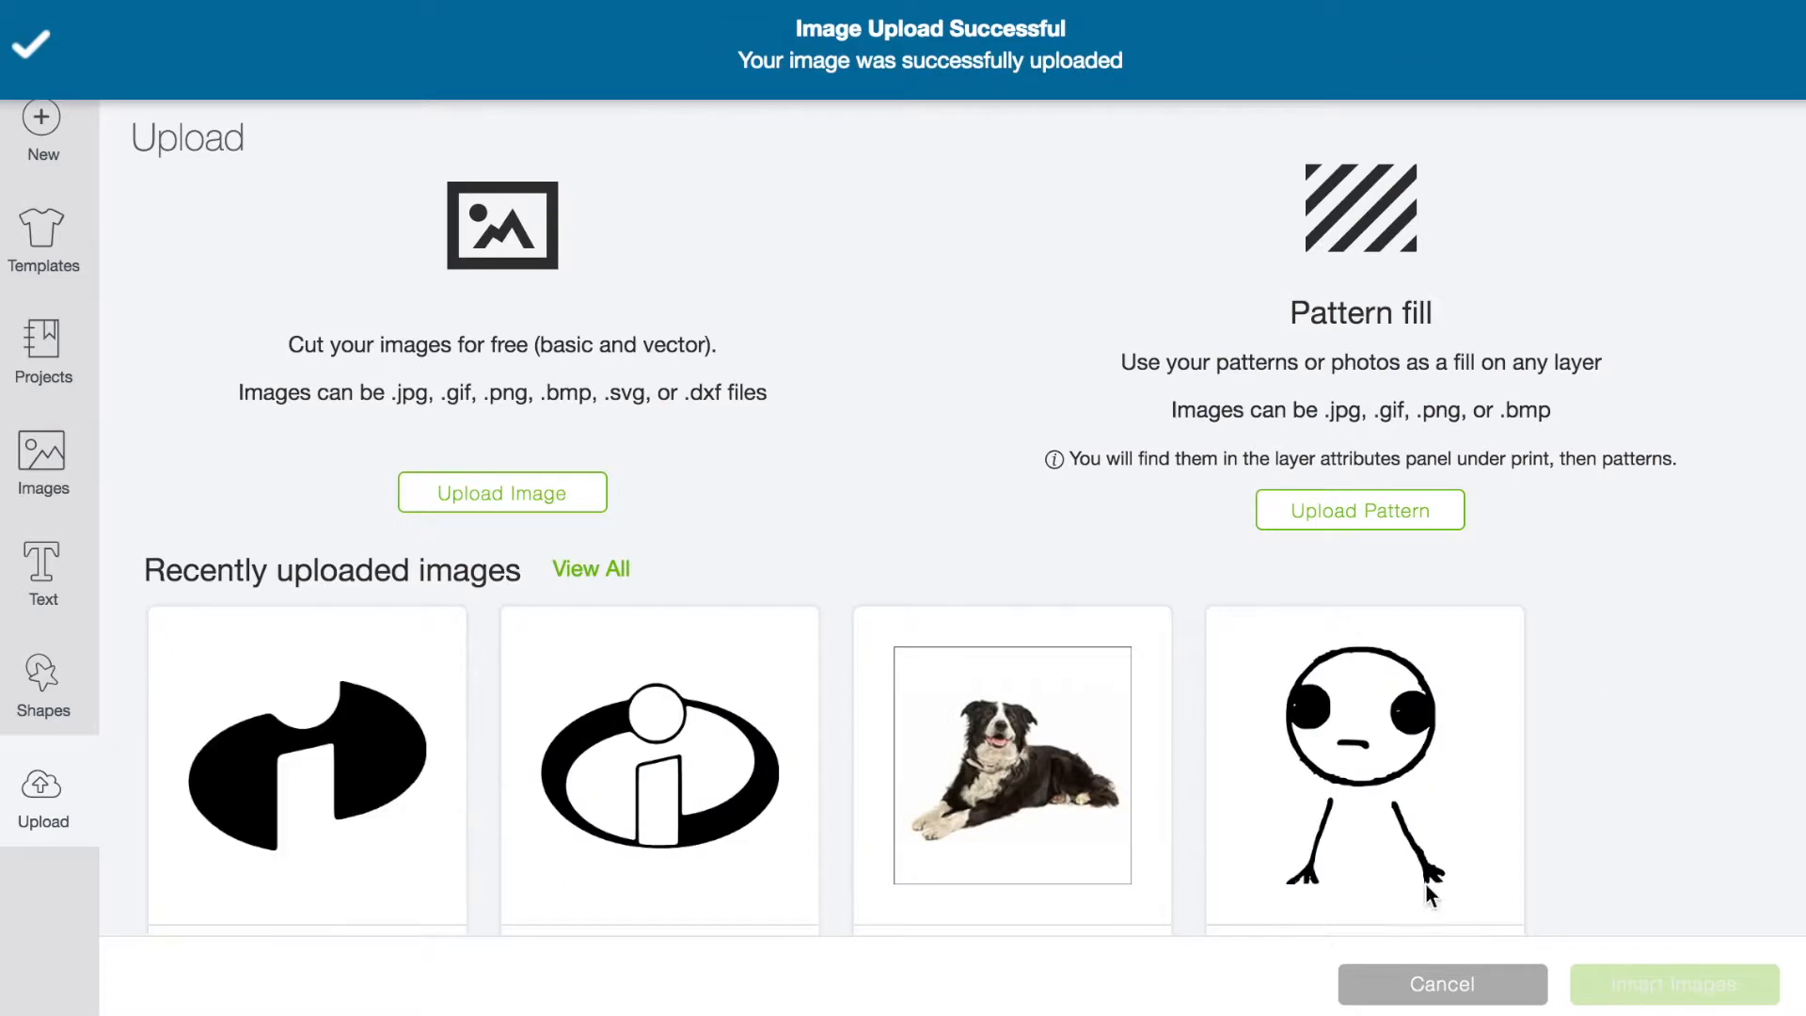
Upload Screen Shot 2018-07-23 at 5.55.02 PM from the Desktop again as a Simple image and proceed to its background removal.
{"action": "left_click", "coordinate": [546, 516]}
{"action": "left_click", "coordinate": [891, 528]}
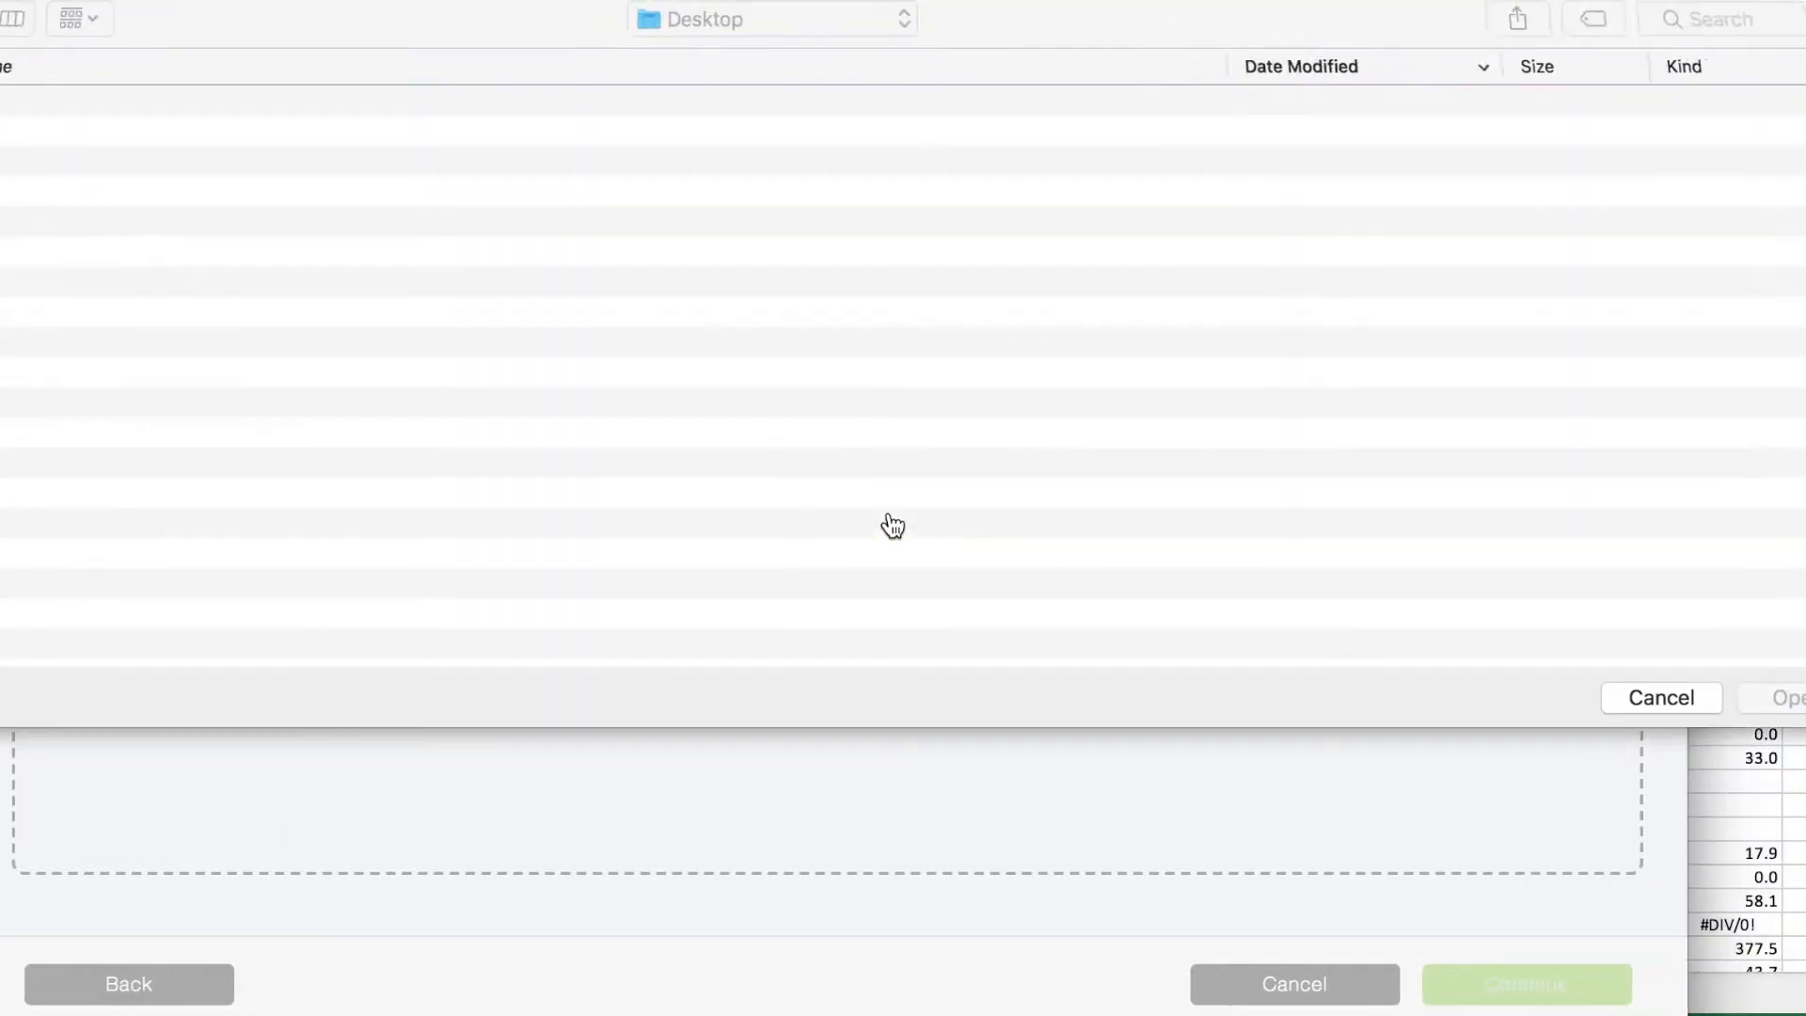
{"action": "double_click", "coordinate": [177, 111]}
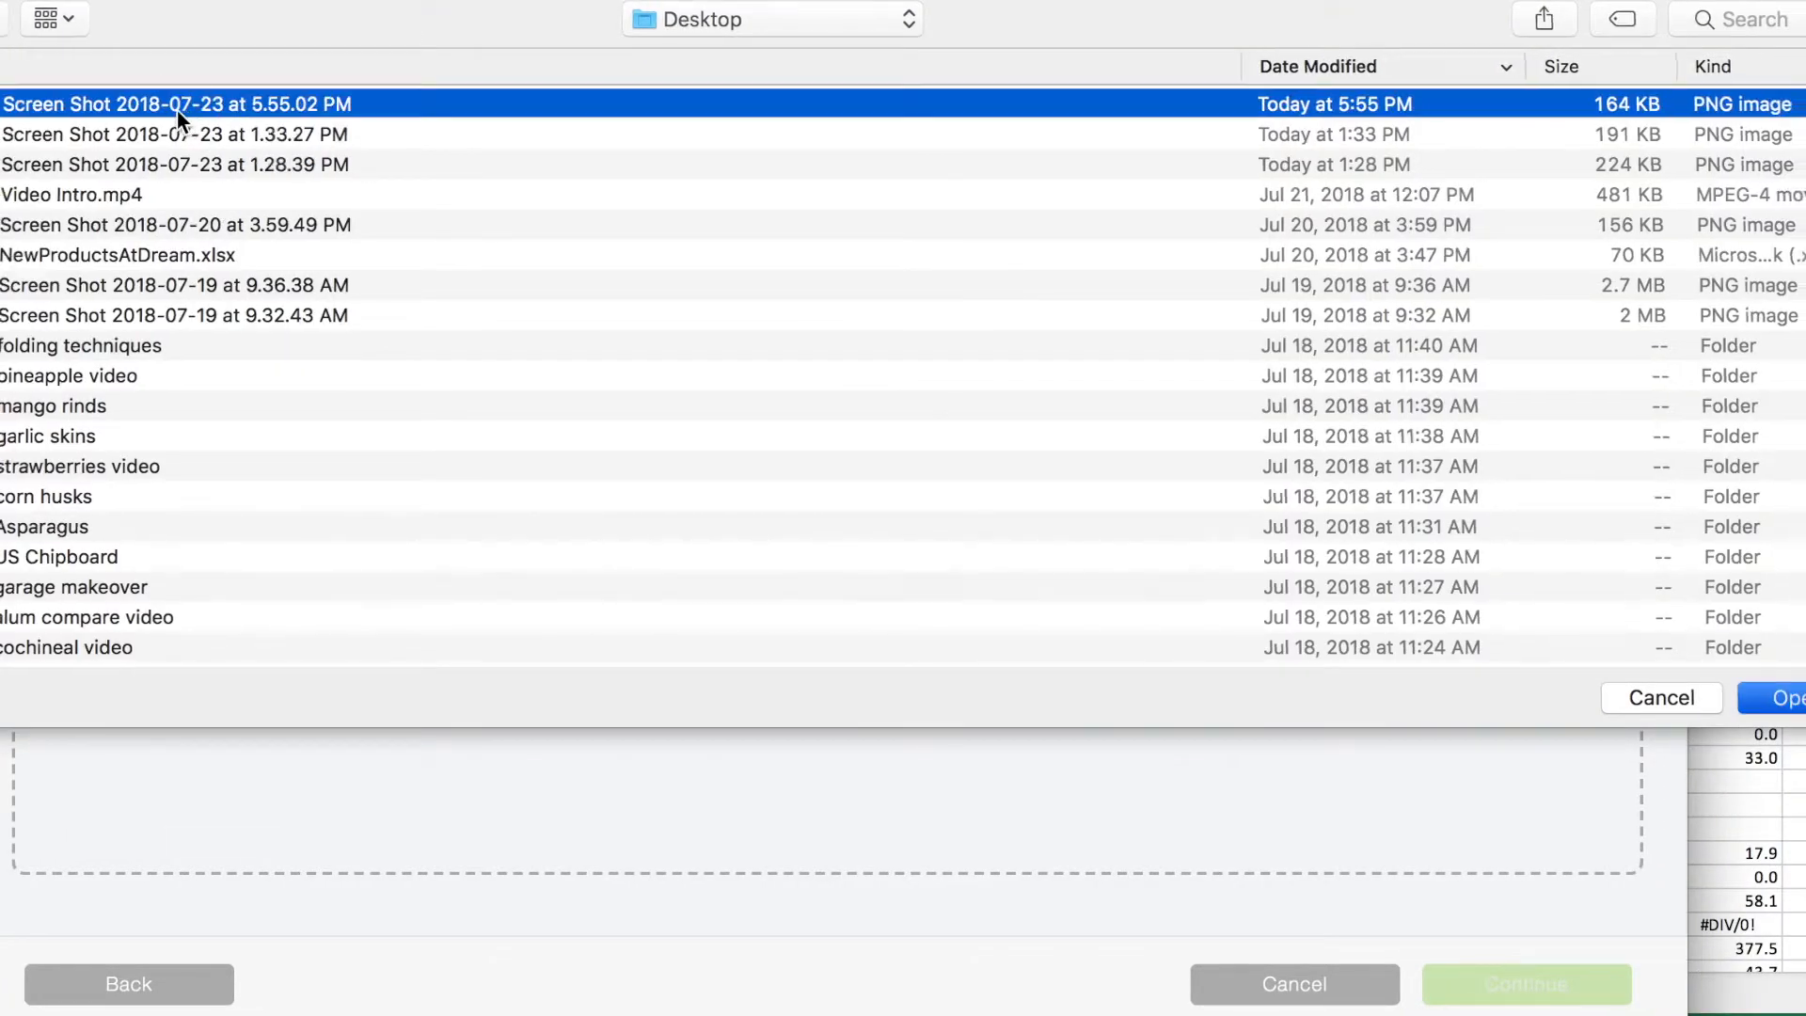
{"action": "left_click", "coordinate": [1167, 461]}
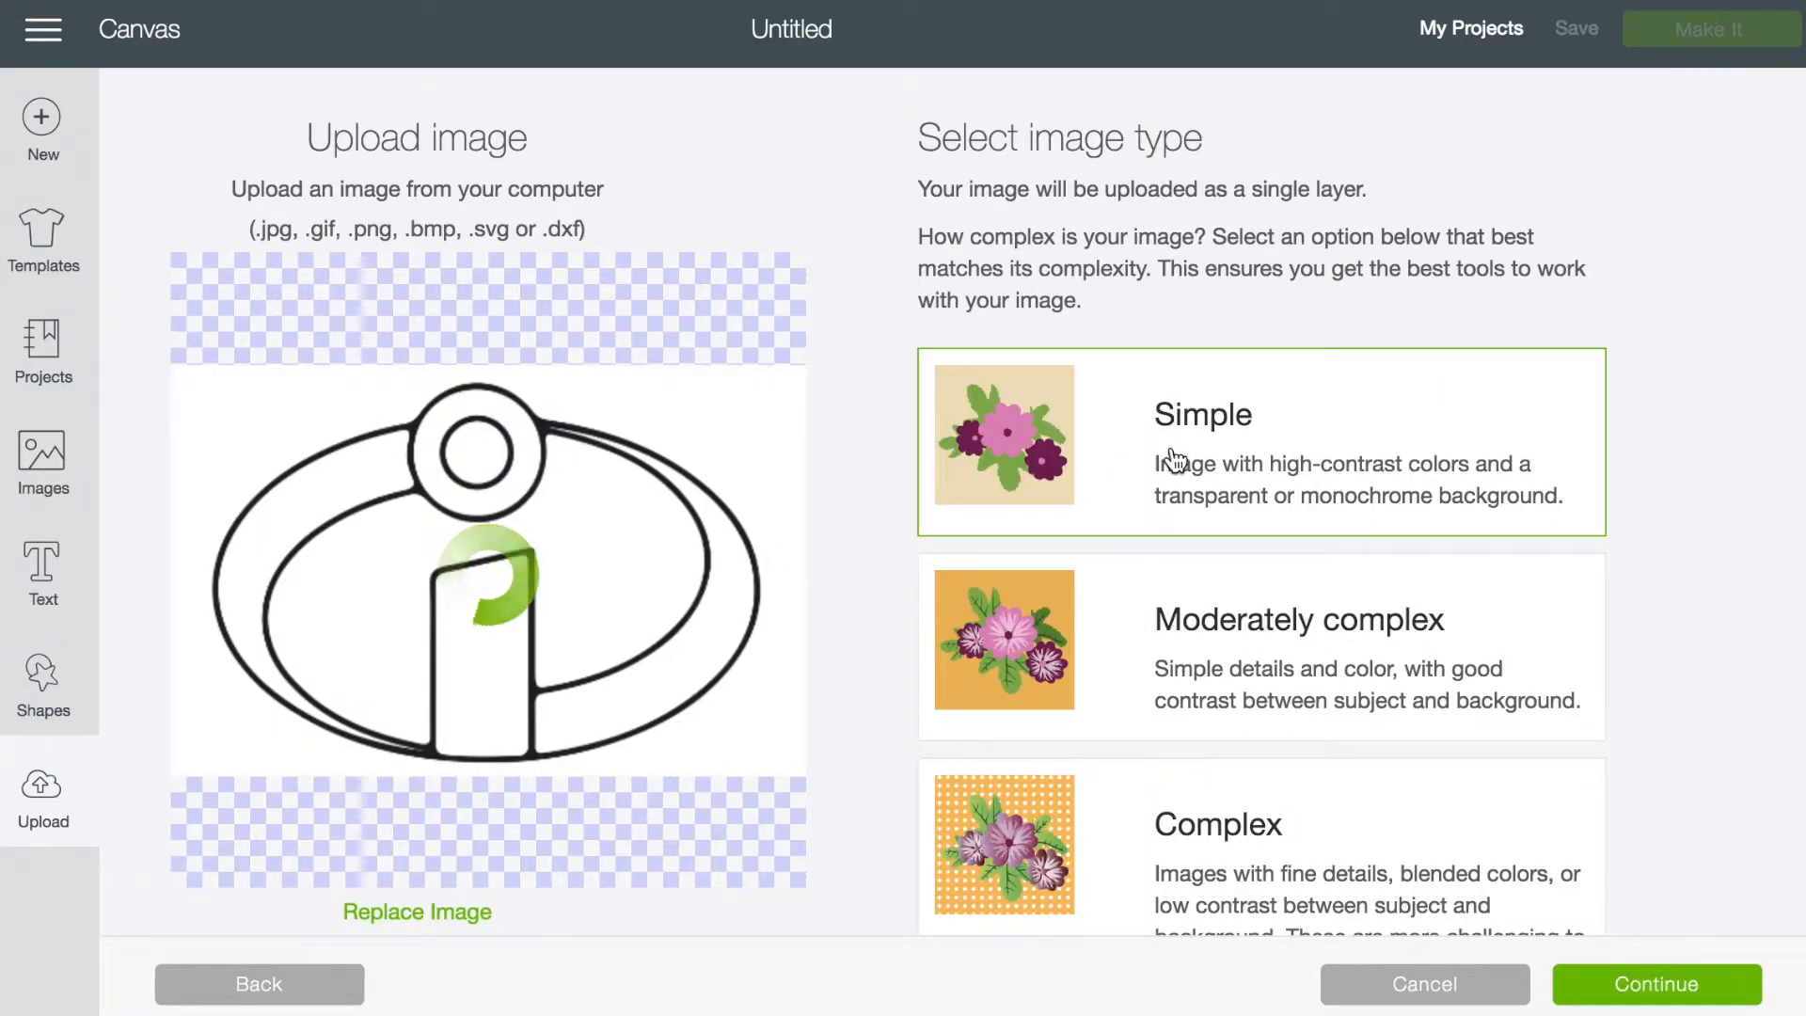
{"action": "left_click", "coordinate": [1635, 995]}
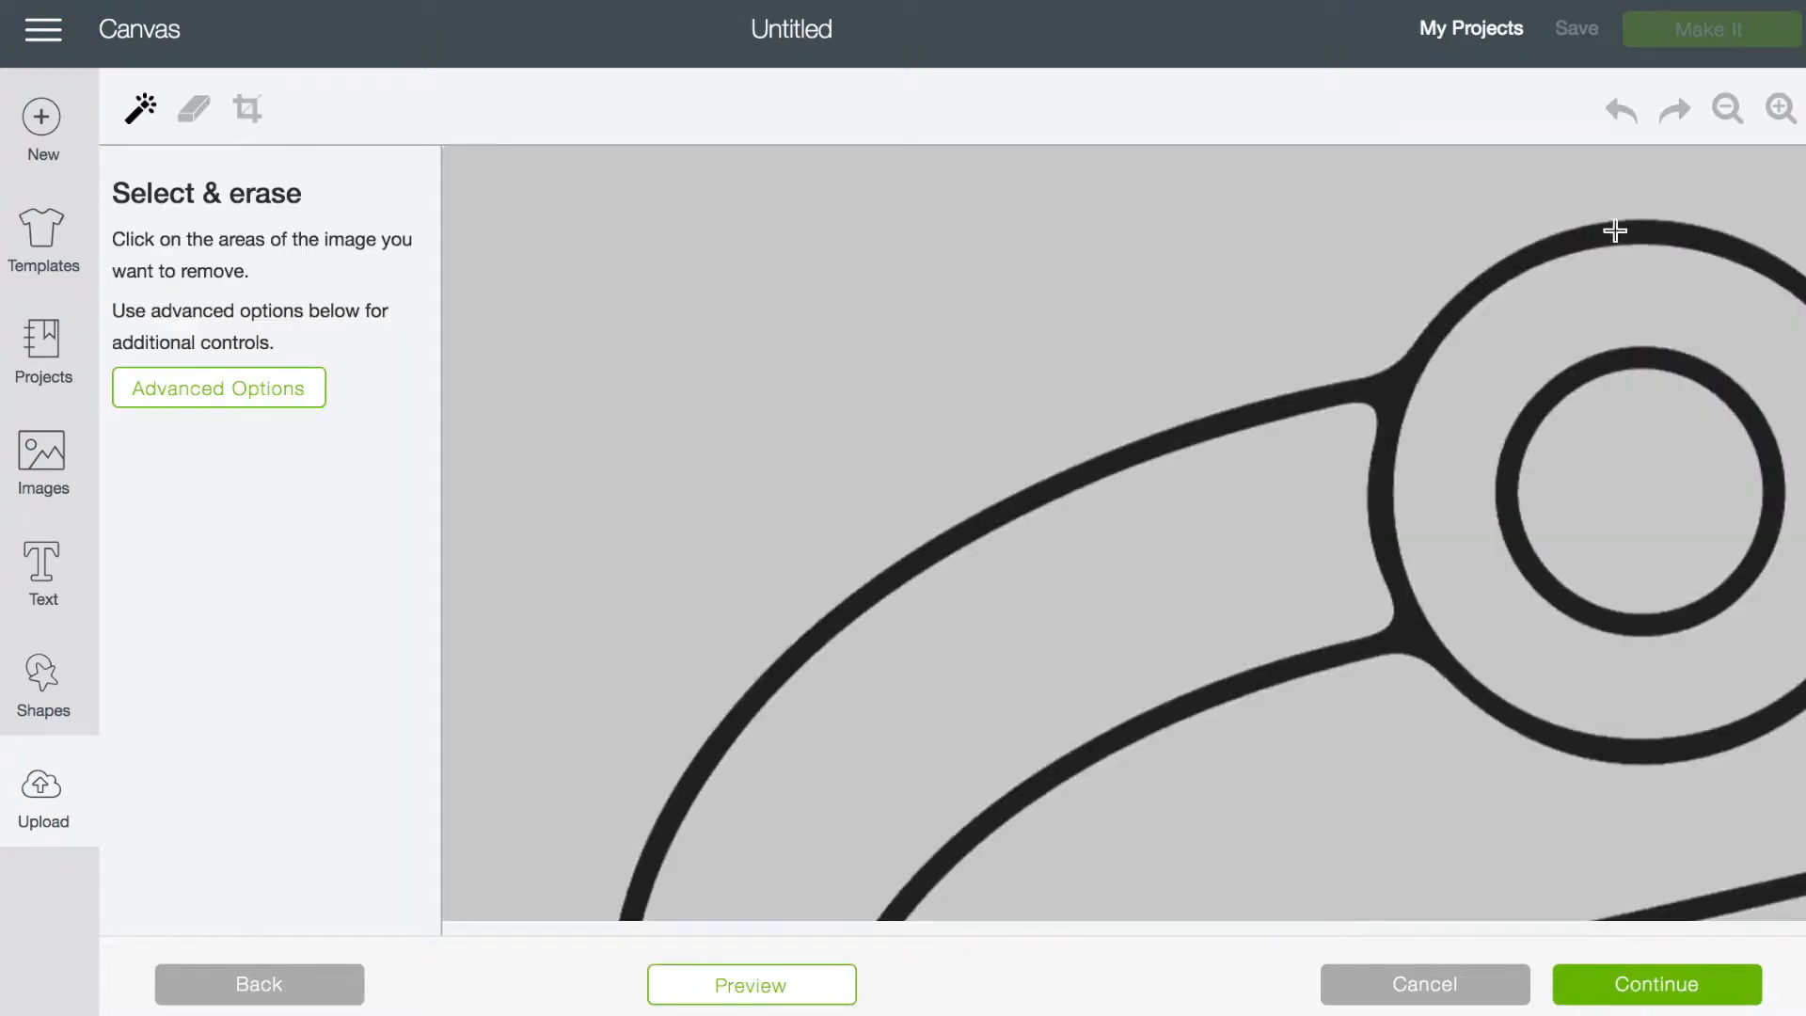
Erase the background around the logo, the inner oval area and both outer crescents, keeping the dot and stem.
{"action": "left_click", "coordinate": [1729, 111]}
{"action": "left_click", "coordinate": [1729, 111]}
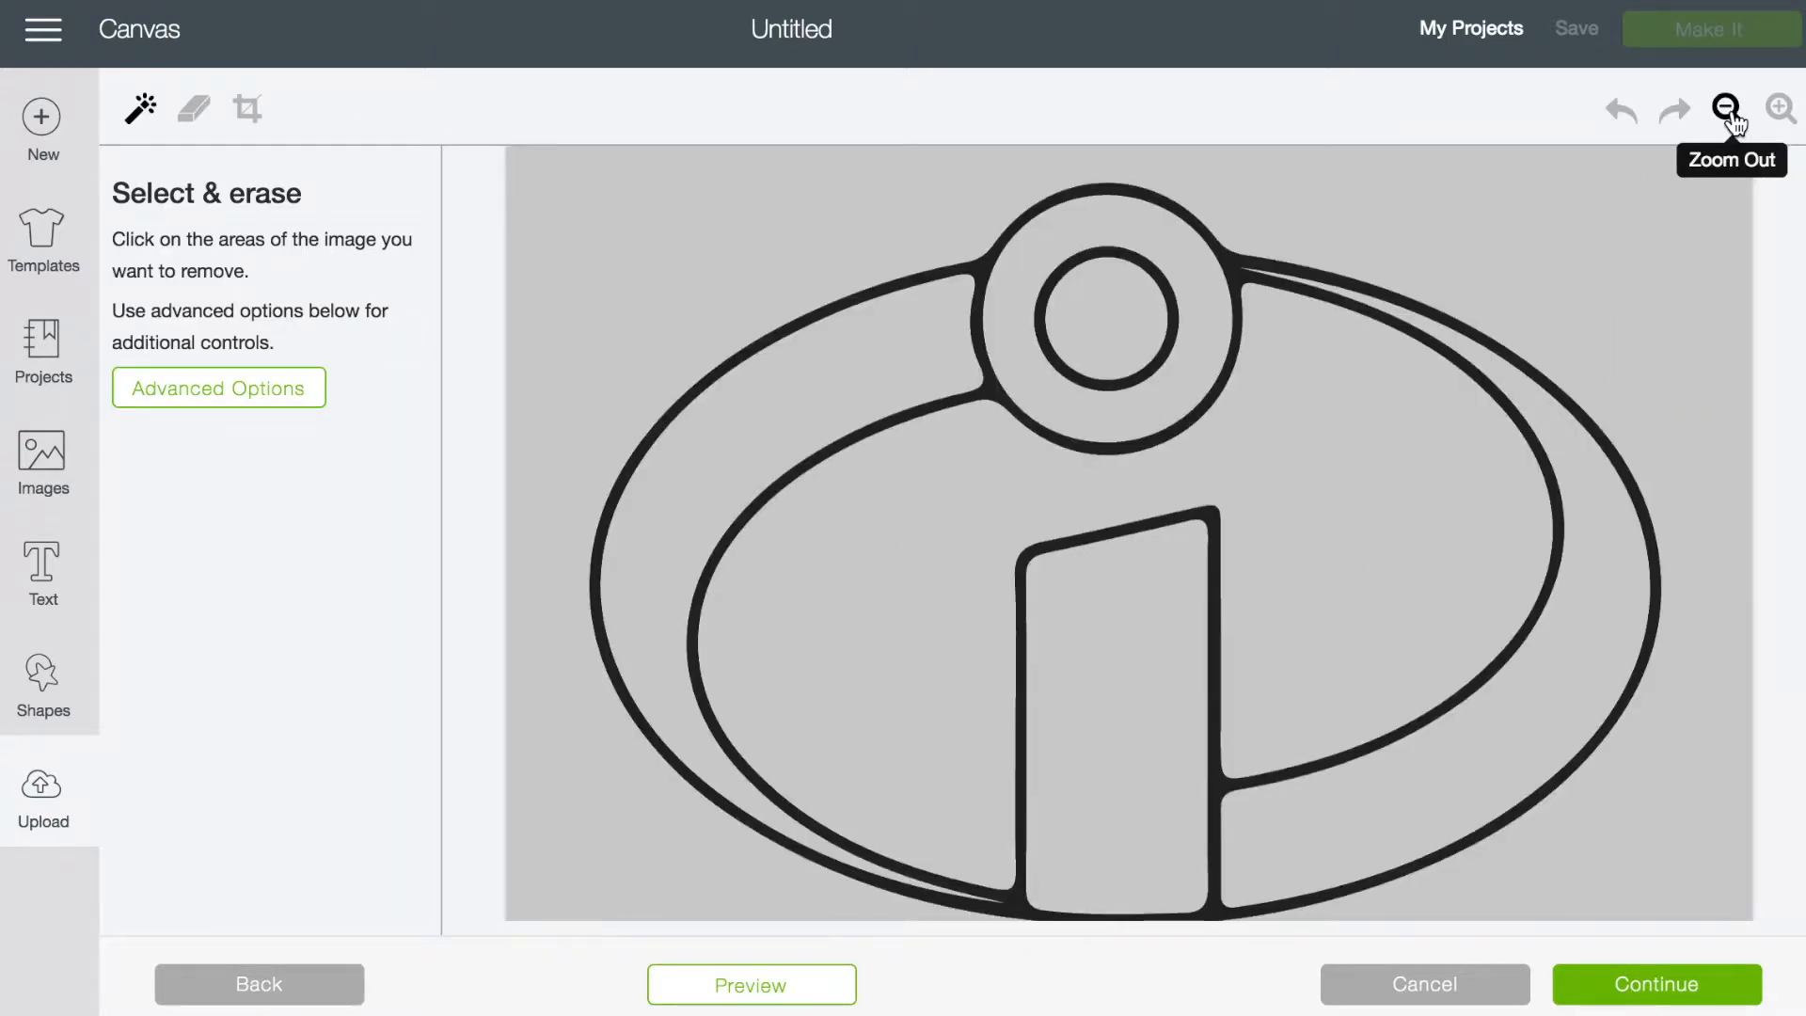
{"action": "left_click", "coordinate": [1547, 231]}
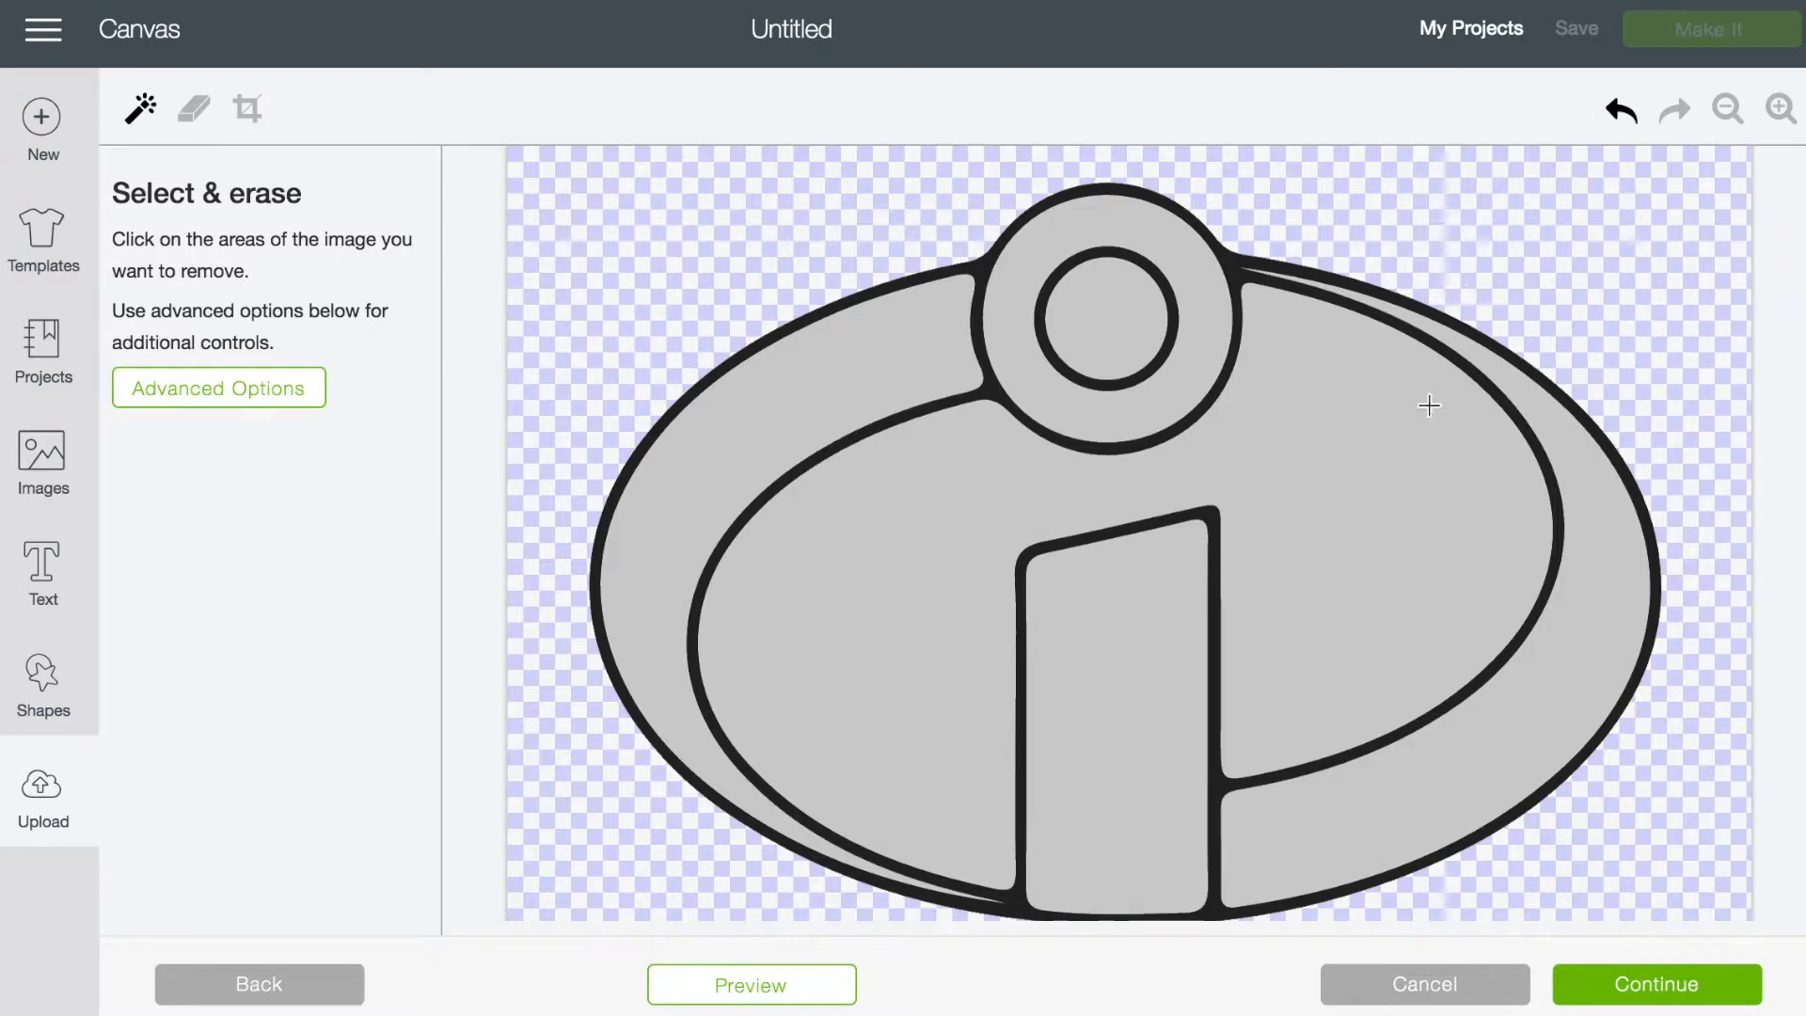
{"action": "left_click", "coordinate": [1404, 434]}
{"action": "left_click", "coordinate": [1575, 462]}
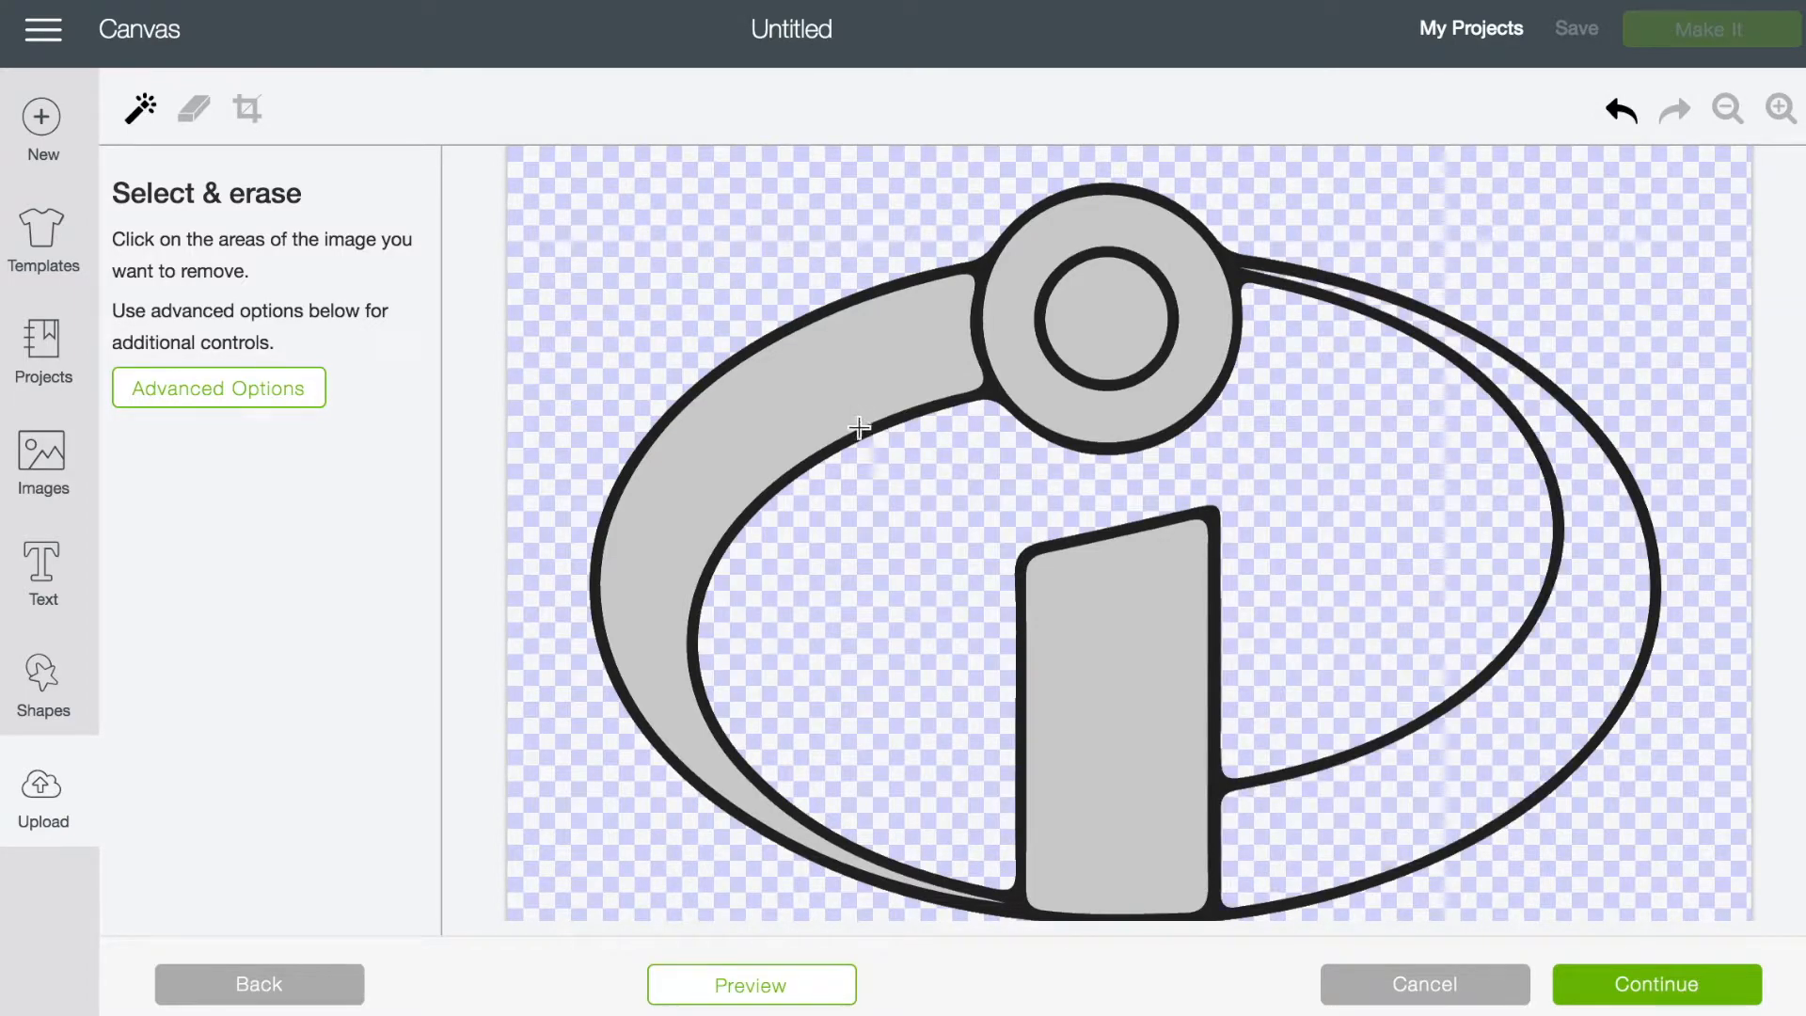
{"action": "left_click", "coordinate": [838, 392]}
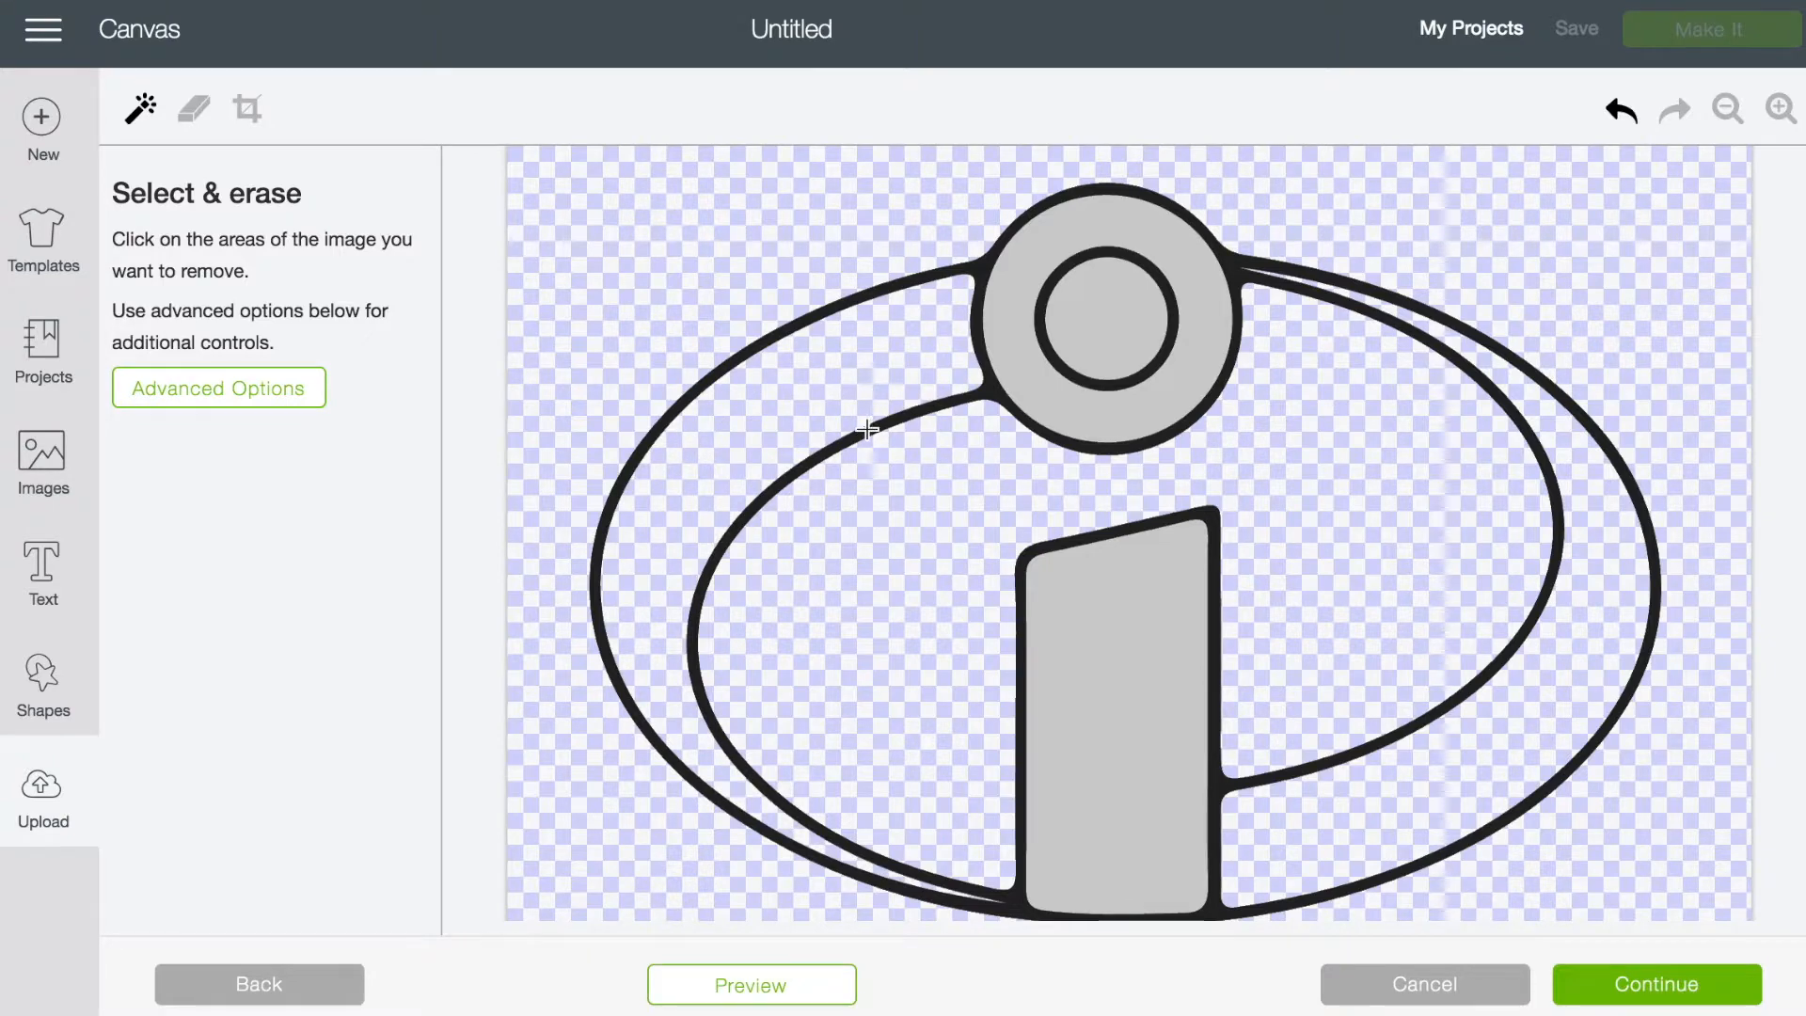
Erase the connected black outlines, the small circle outline in the dot and the disc inside it.
{"action": "left_click", "coordinate": [866, 429]}
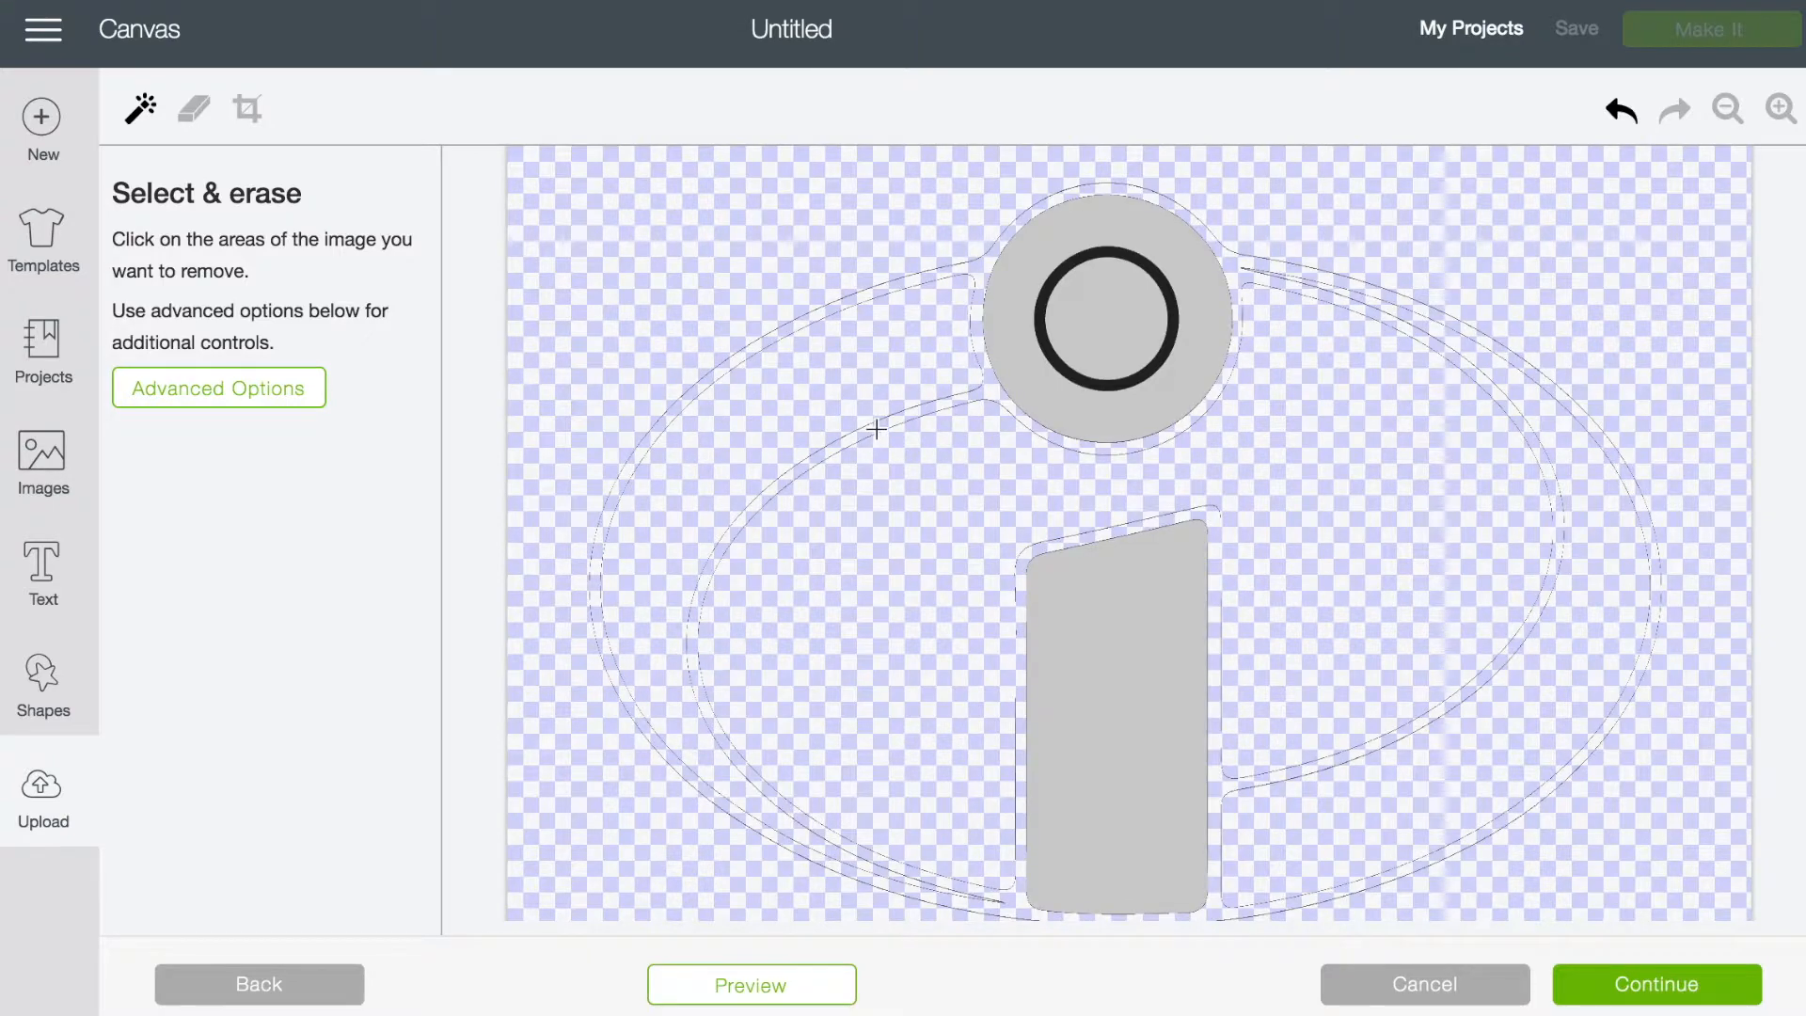
{"action": "left_click", "coordinate": [1170, 304]}
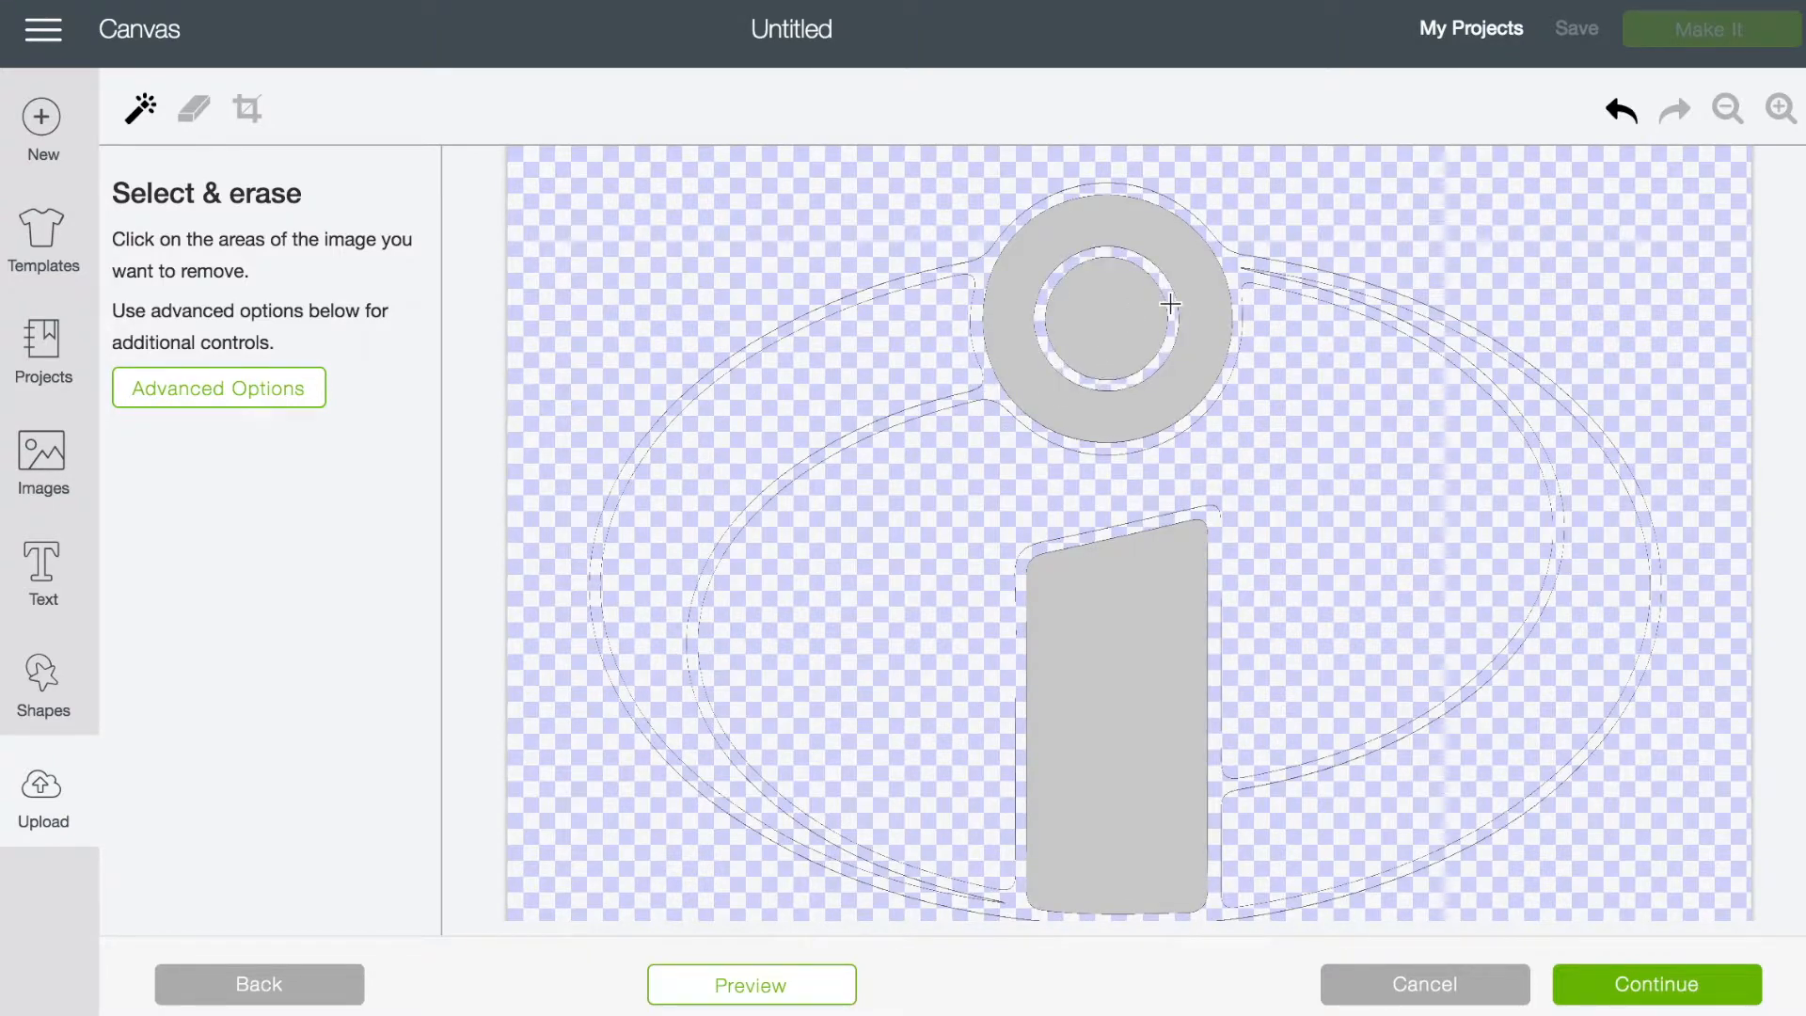
{"action": "left_click", "coordinate": [1140, 308]}
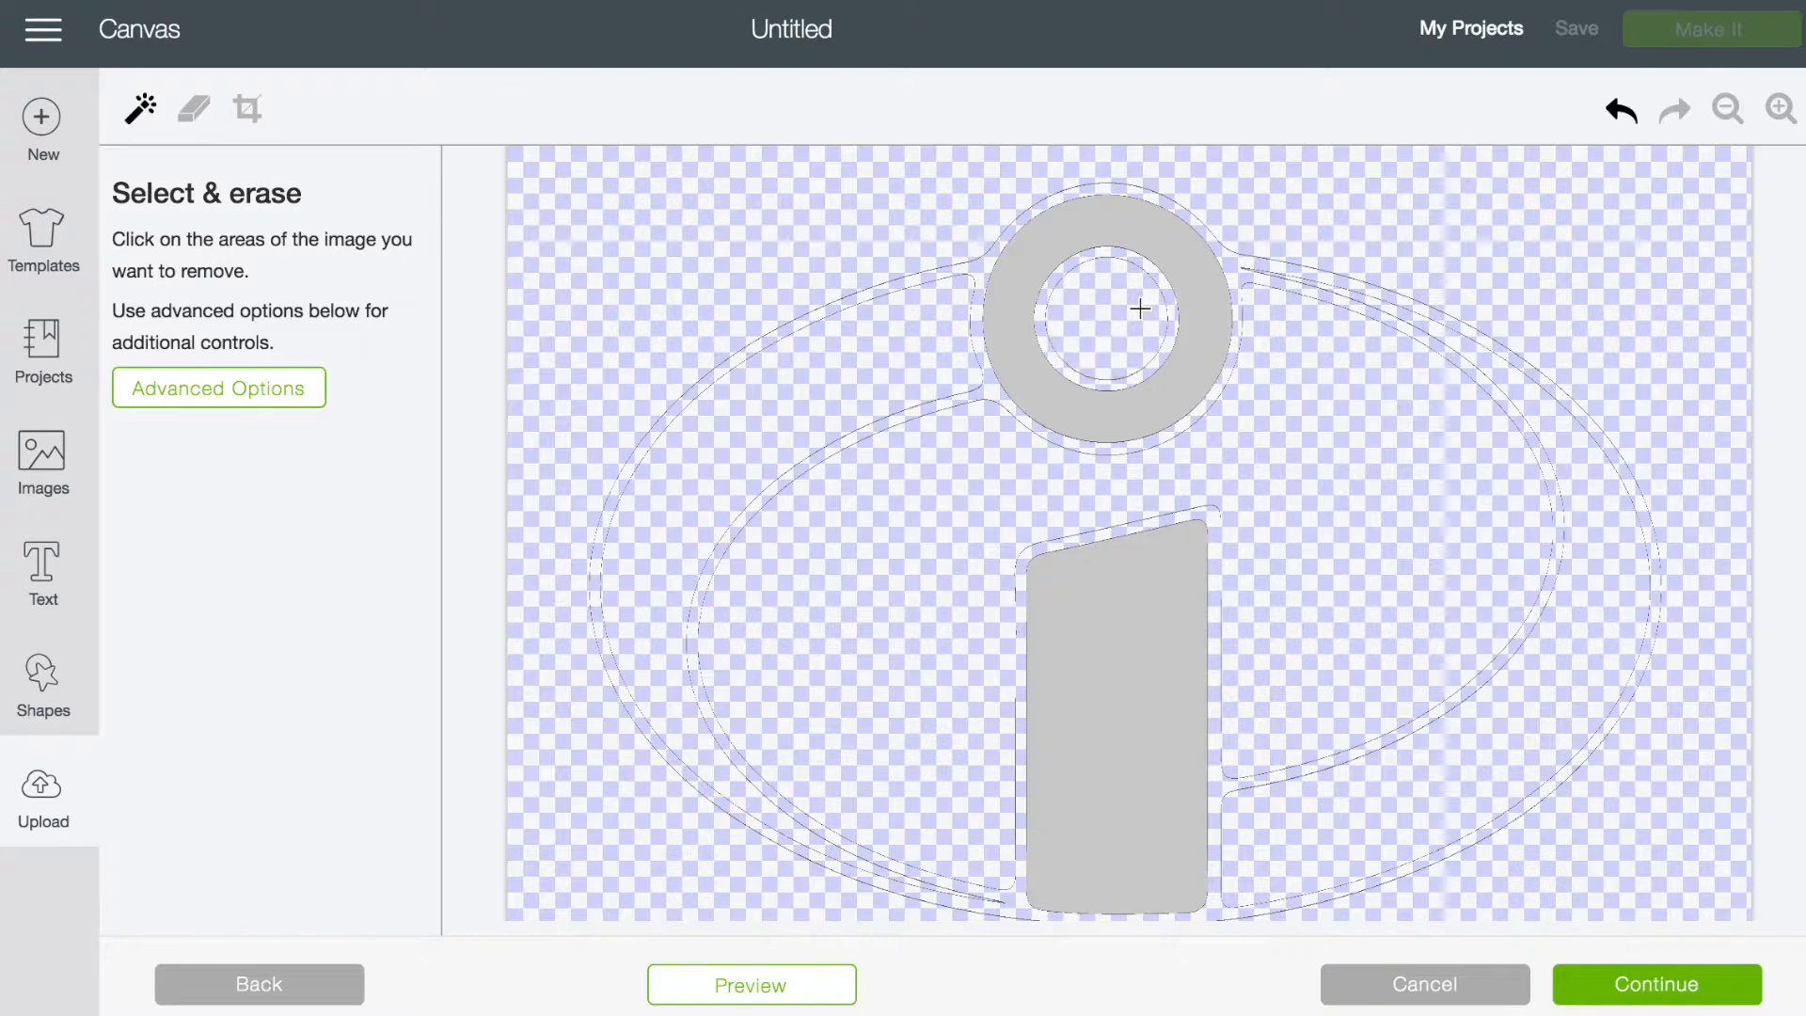
Erase the leftover thin oval lines on both sides of the i using the largest eraser size.
{"action": "left_click", "coordinate": [194, 109]}
{"action": "left_click_drag", "start_coordinate": [190, 403], "coordinate": [336, 402]}
{"action": "mouse_move", "coordinate": [916, 686]}
{"action": "left_mouse_down"}
{"action": "mouse_move", "coordinate": [887, 290]}
{"action": "mouse_move", "coordinate": [698, 618]}
{"action": "mouse_move", "coordinate": [1258, 790]}
{"action": "mouse_move", "coordinate": [1553, 477]}
{"action": "mouse_move", "coordinate": [1334, 288]}
{"action": "mouse_move", "coordinate": [1242, 899]}
{"action": "left_mouse_up"}
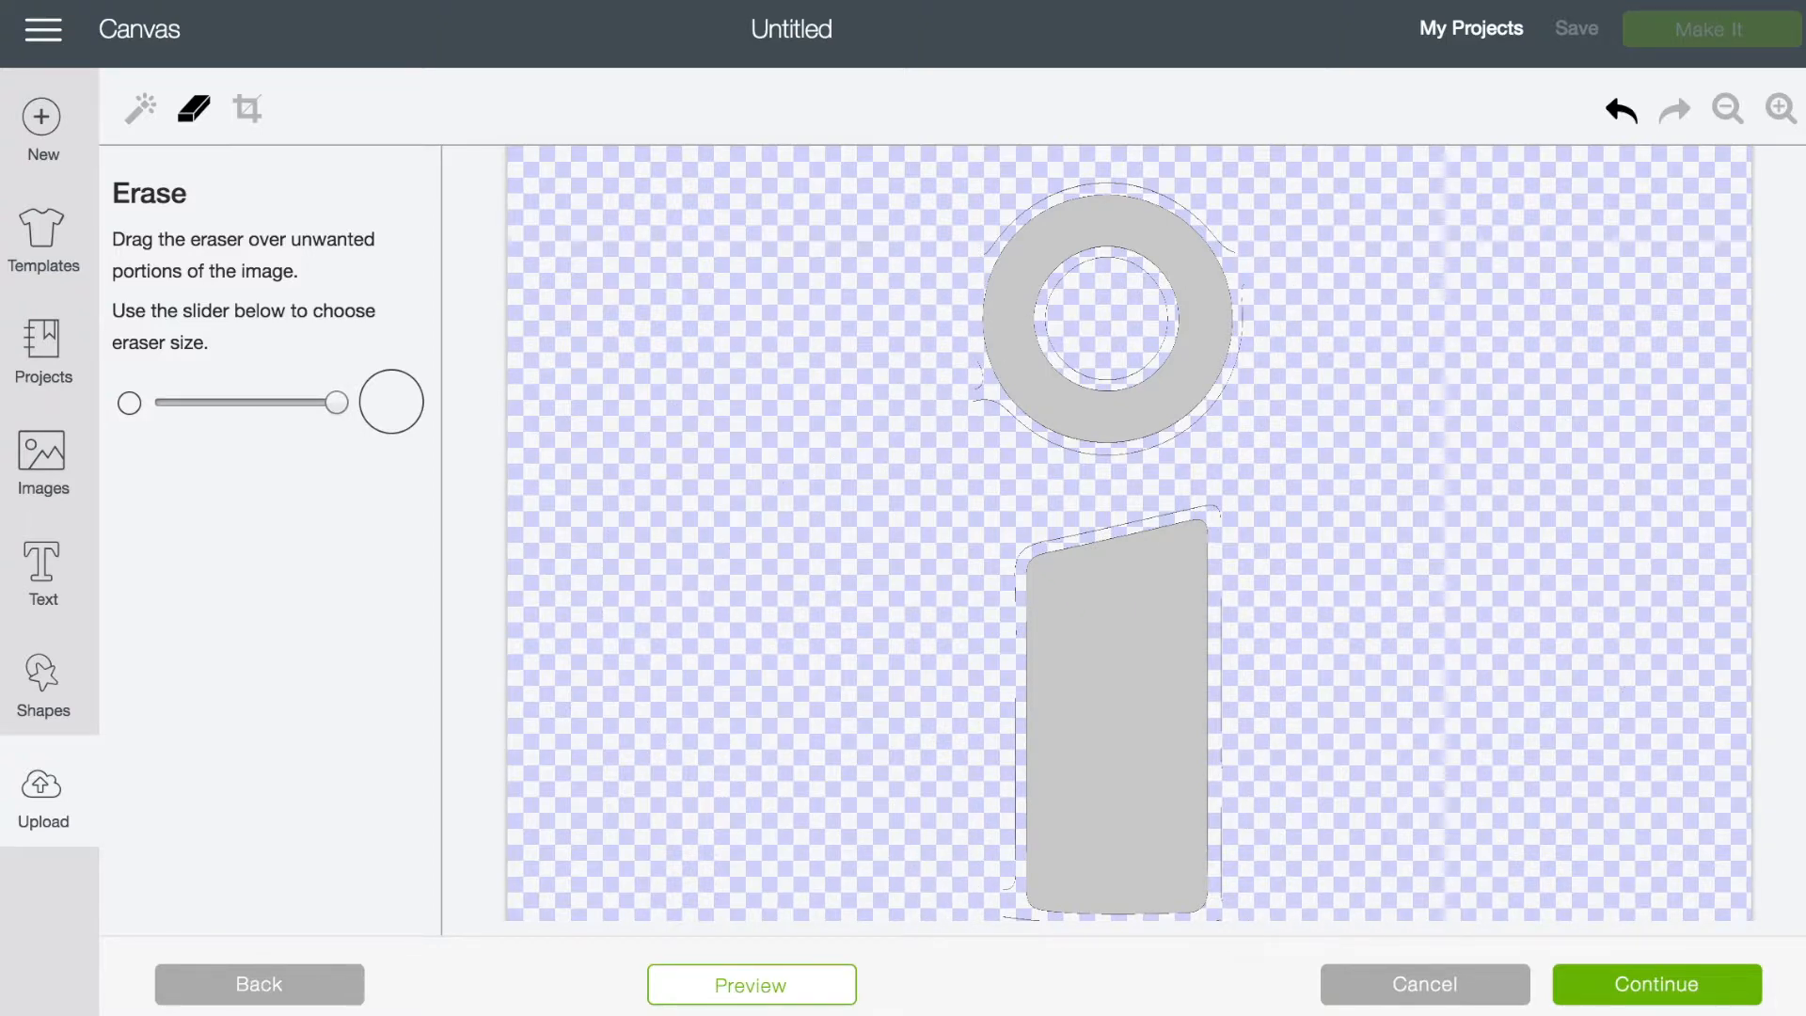
Erase the leftover thin lines around the ring and inside its hole with a smaller eraser.
{"action": "left_click", "coordinate": [1778, 109]}
{"action": "key", "text": "ctrl+z"}
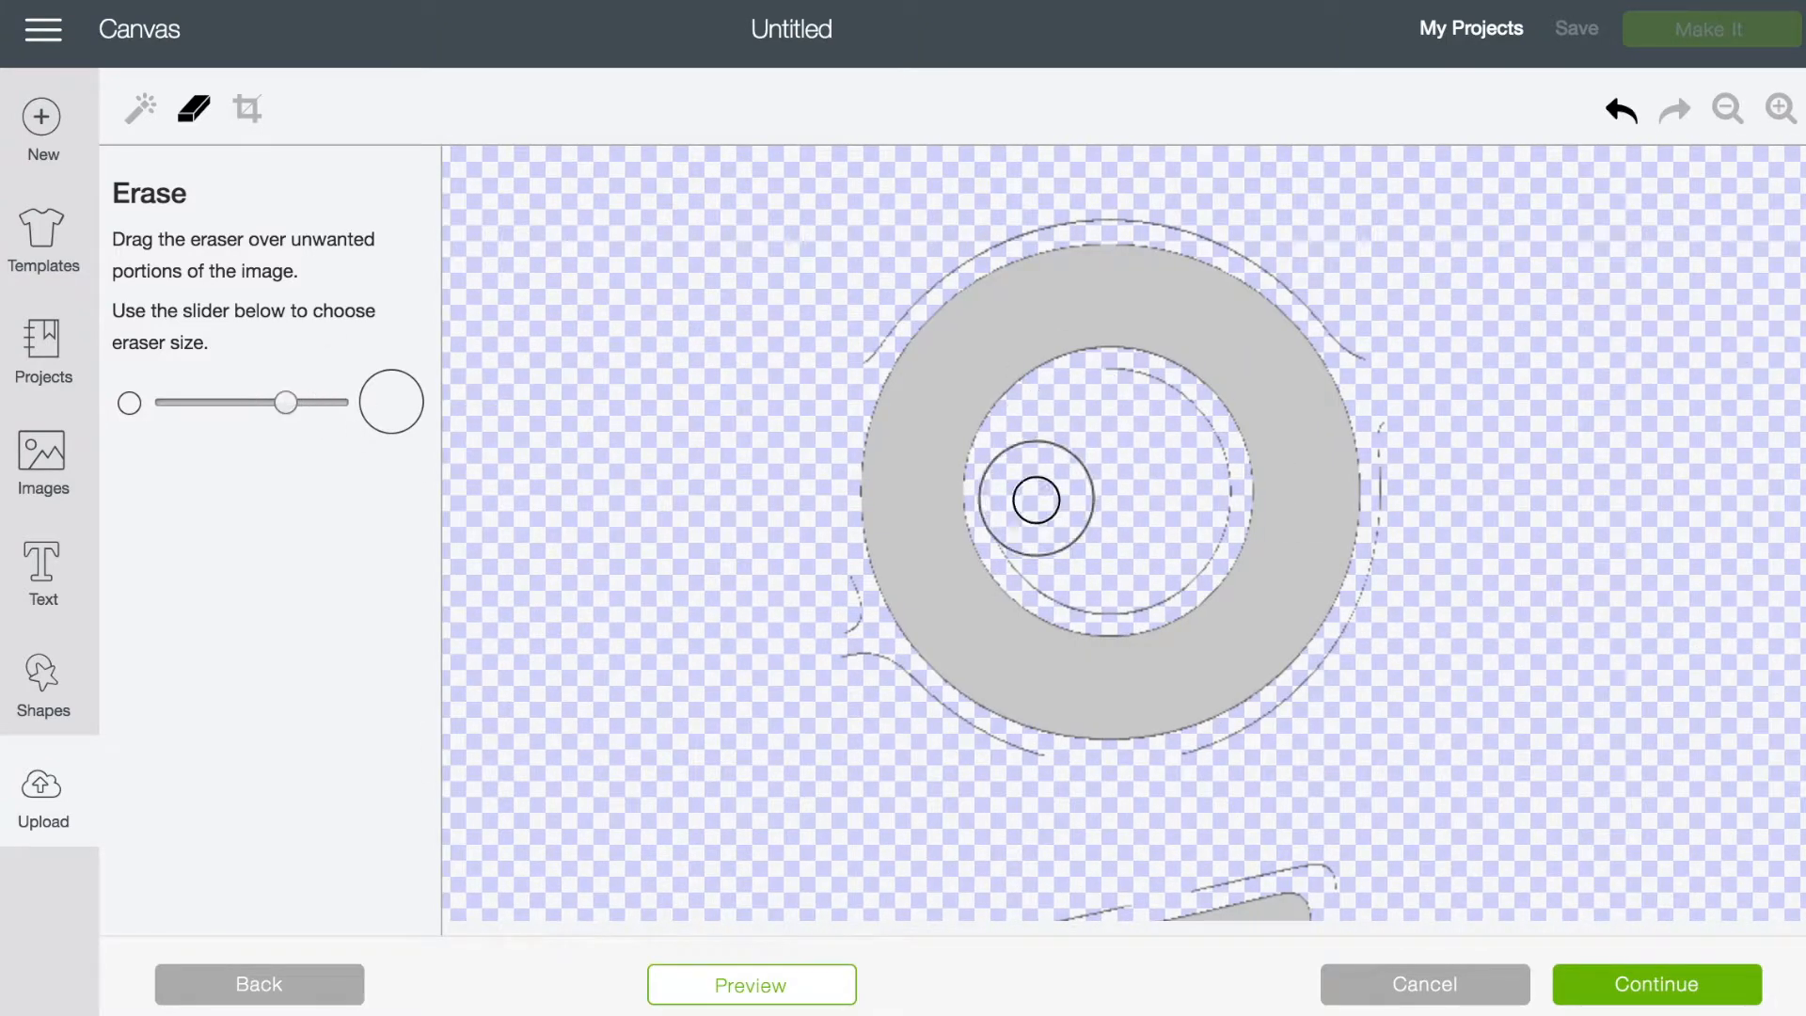
{"action": "left_click_drag", "start_coordinate": [1419, 444], "coordinate": [1420, 611]}
{"action": "left_click_drag", "start_coordinate": [286, 403], "coordinate": [235, 402]}
{"action": "mouse_move", "coordinate": [1357, 652]}
{"action": "left_mouse_down"}
{"action": "mouse_move", "coordinate": [1327, 702]}
{"action": "mouse_move", "coordinate": [845, 653]}
{"action": "mouse_move", "coordinate": [850, 608]}
{"action": "mouse_move", "coordinate": [867, 669]}
{"action": "mouse_move", "coordinate": [984, 754]}
{"action": "mouse_move", "coordinate": [1288, 730]}
{"action": "mouse_move", "coordinate": [1335, 290]}
{"action": "mouse_move", "coordinate": [988, 206]}
{"action": "mouse_move", "coordinate": [875, 299]}
{"action": "left_mouse_up"}
{"action": "left_click", "coordinate": [1621, 112]}
Erase the leftover outline around the stem of the i.
{"action": "scroll", "coordinate": [1359, 448], "scroll_direction": "down", "scroll_amount": 10}
{"action": "mouse_move", "coordinate": [1347, 375]}
{"action": "left_mouse_down"}
{"action": "mouse_move", "coordinate": [1210, 891]}
{"action": "mouse_move", "coordinate": [889, 753]}
{"action": "mouse_move", "coordinate": [888, 460]}
{"action": "mouse_move", "coordinate": [1326, 268]}
{"action": "left_mouse_up"}
{"action": "scroll", "coordinate": [903, 551], "scroll_direction": "up", "scroll_amount": 5}
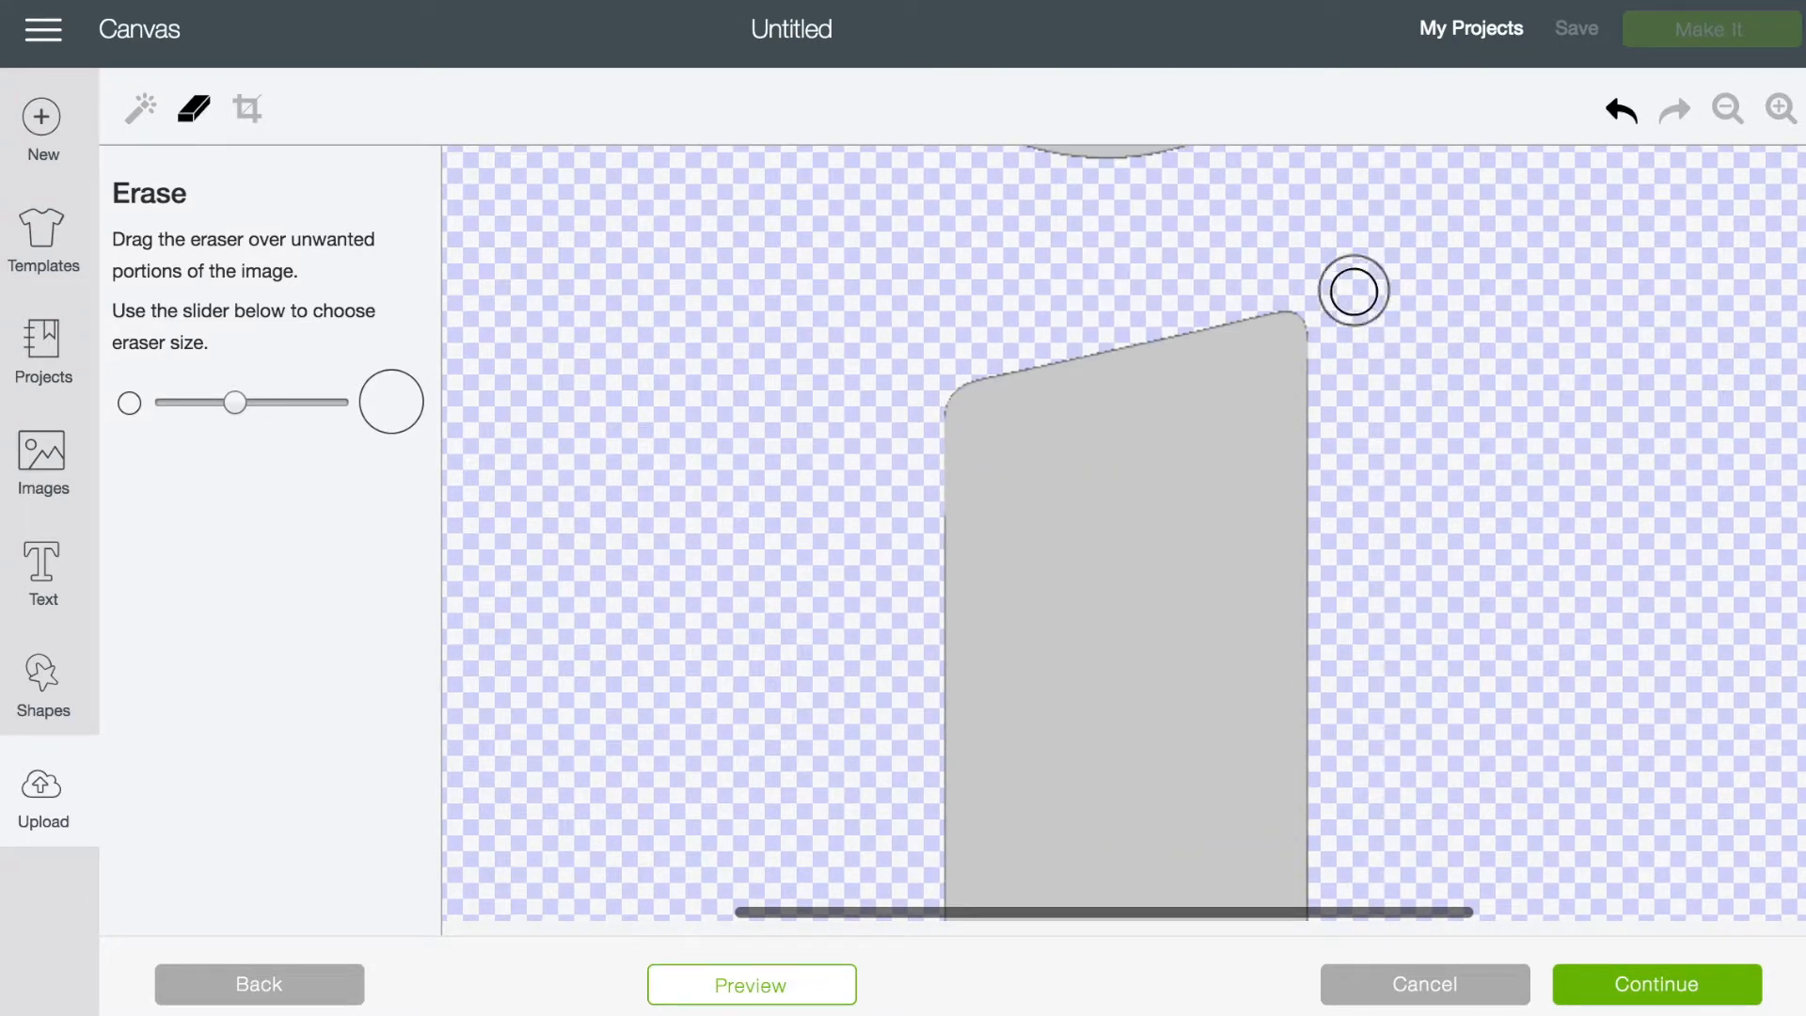
{"action": "scroll", "coordinate": [1326, 268], "scroll_direction": "up", "scroll_amount": 3}
Check the i shape in the preview and save it to the uploads as a cut image.
{"action": "left_click", "coordinate": [751, 984]}
{"action": "left_click", "coordinate": [1728, 110]}
{"action": "left_click", "coordinate": [1681, 986]}
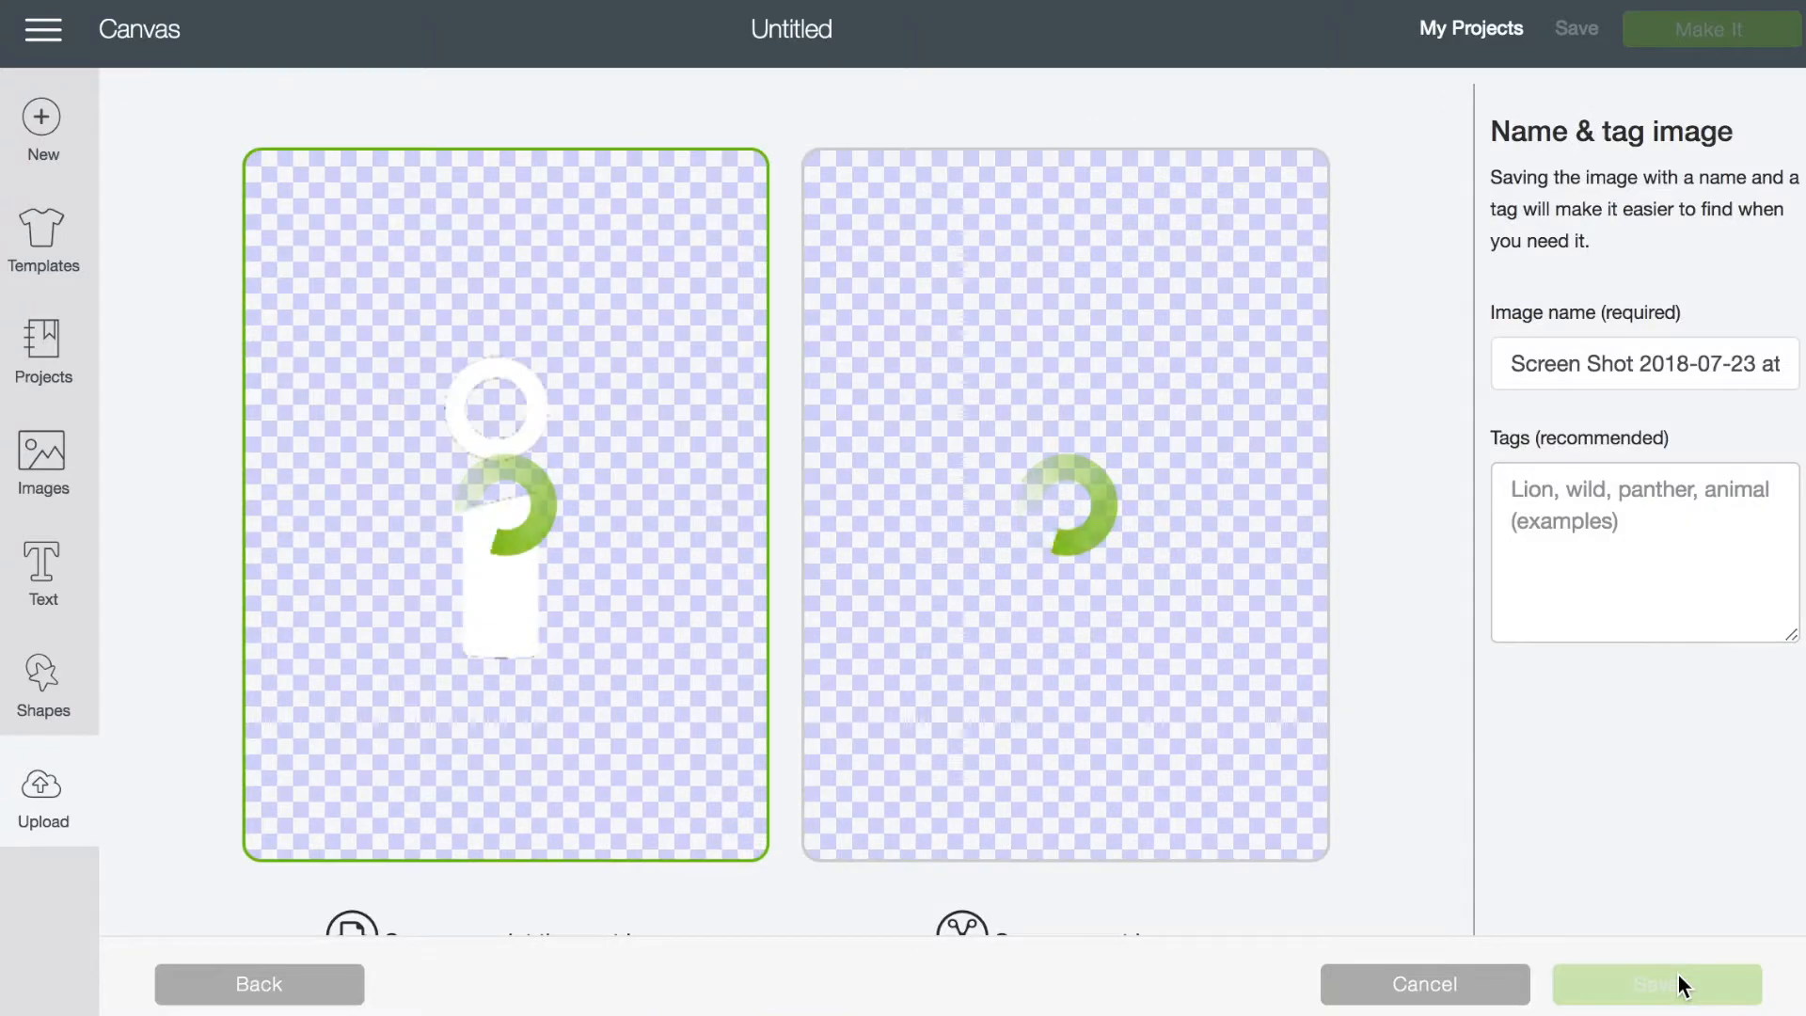
{"action": "left_click", "coordinate": [1087, 710]}
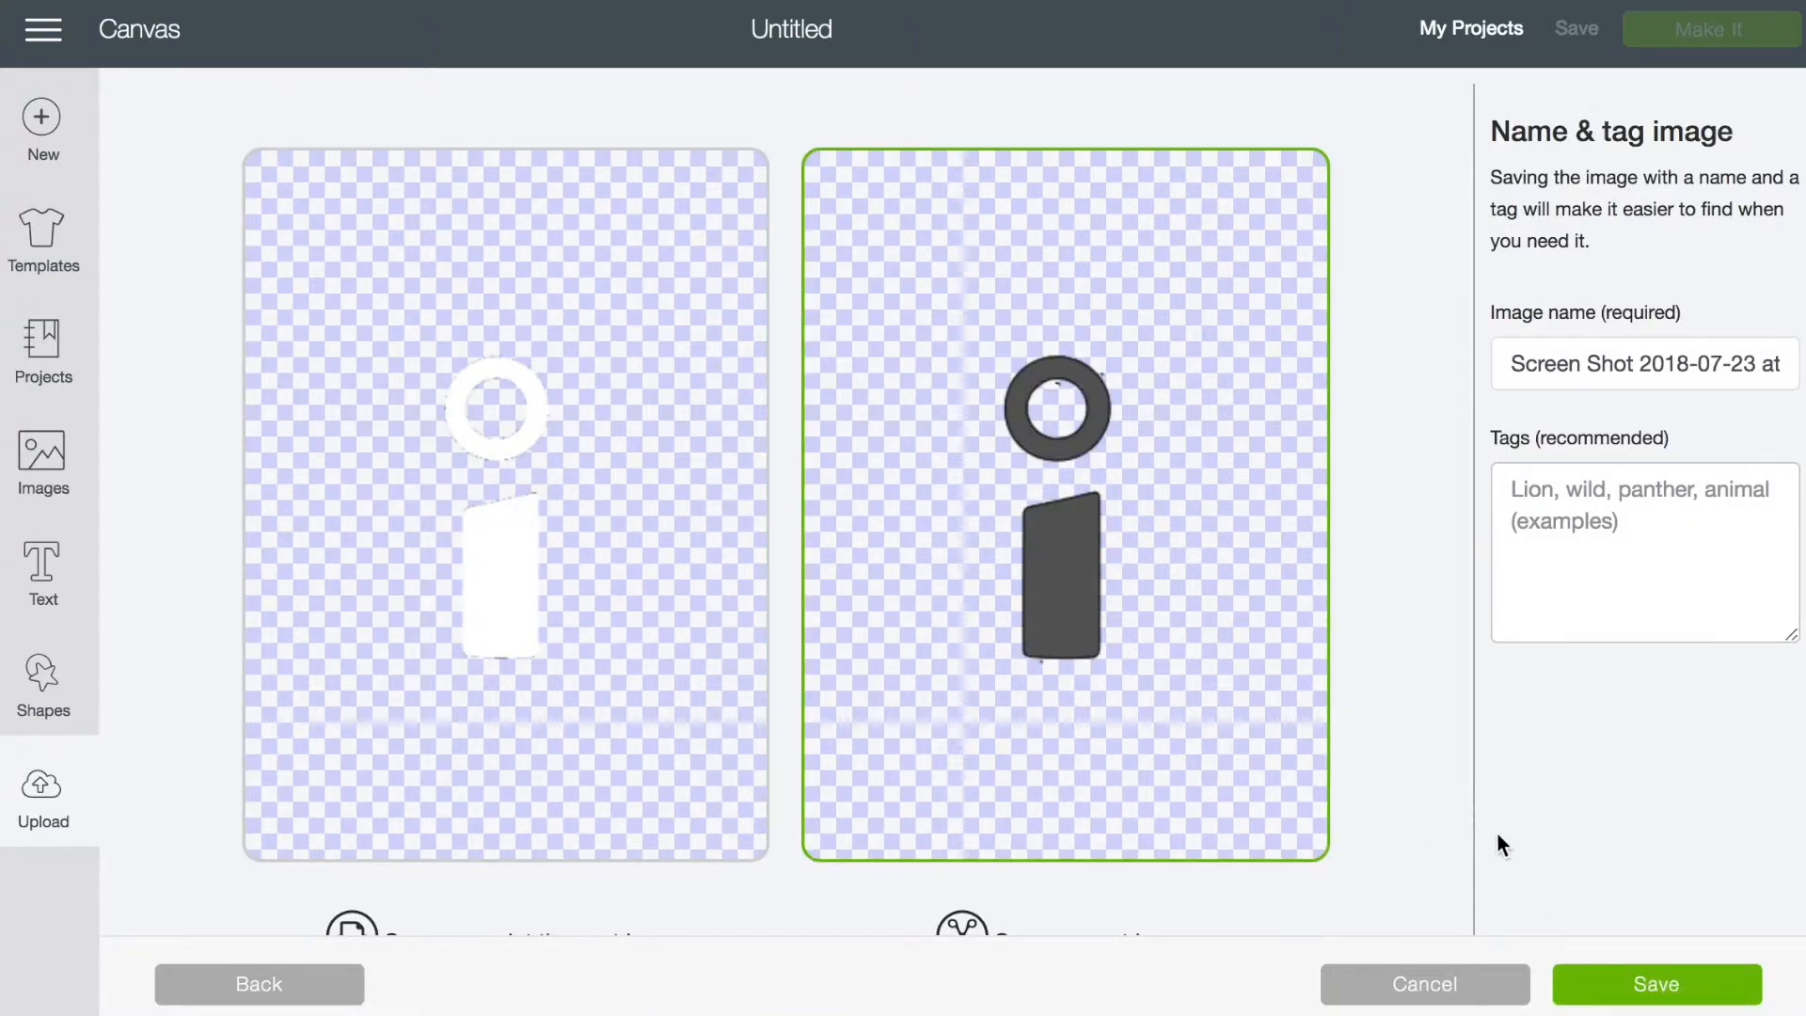
{"action": "left_click", "coordinate": [1642, 978]}
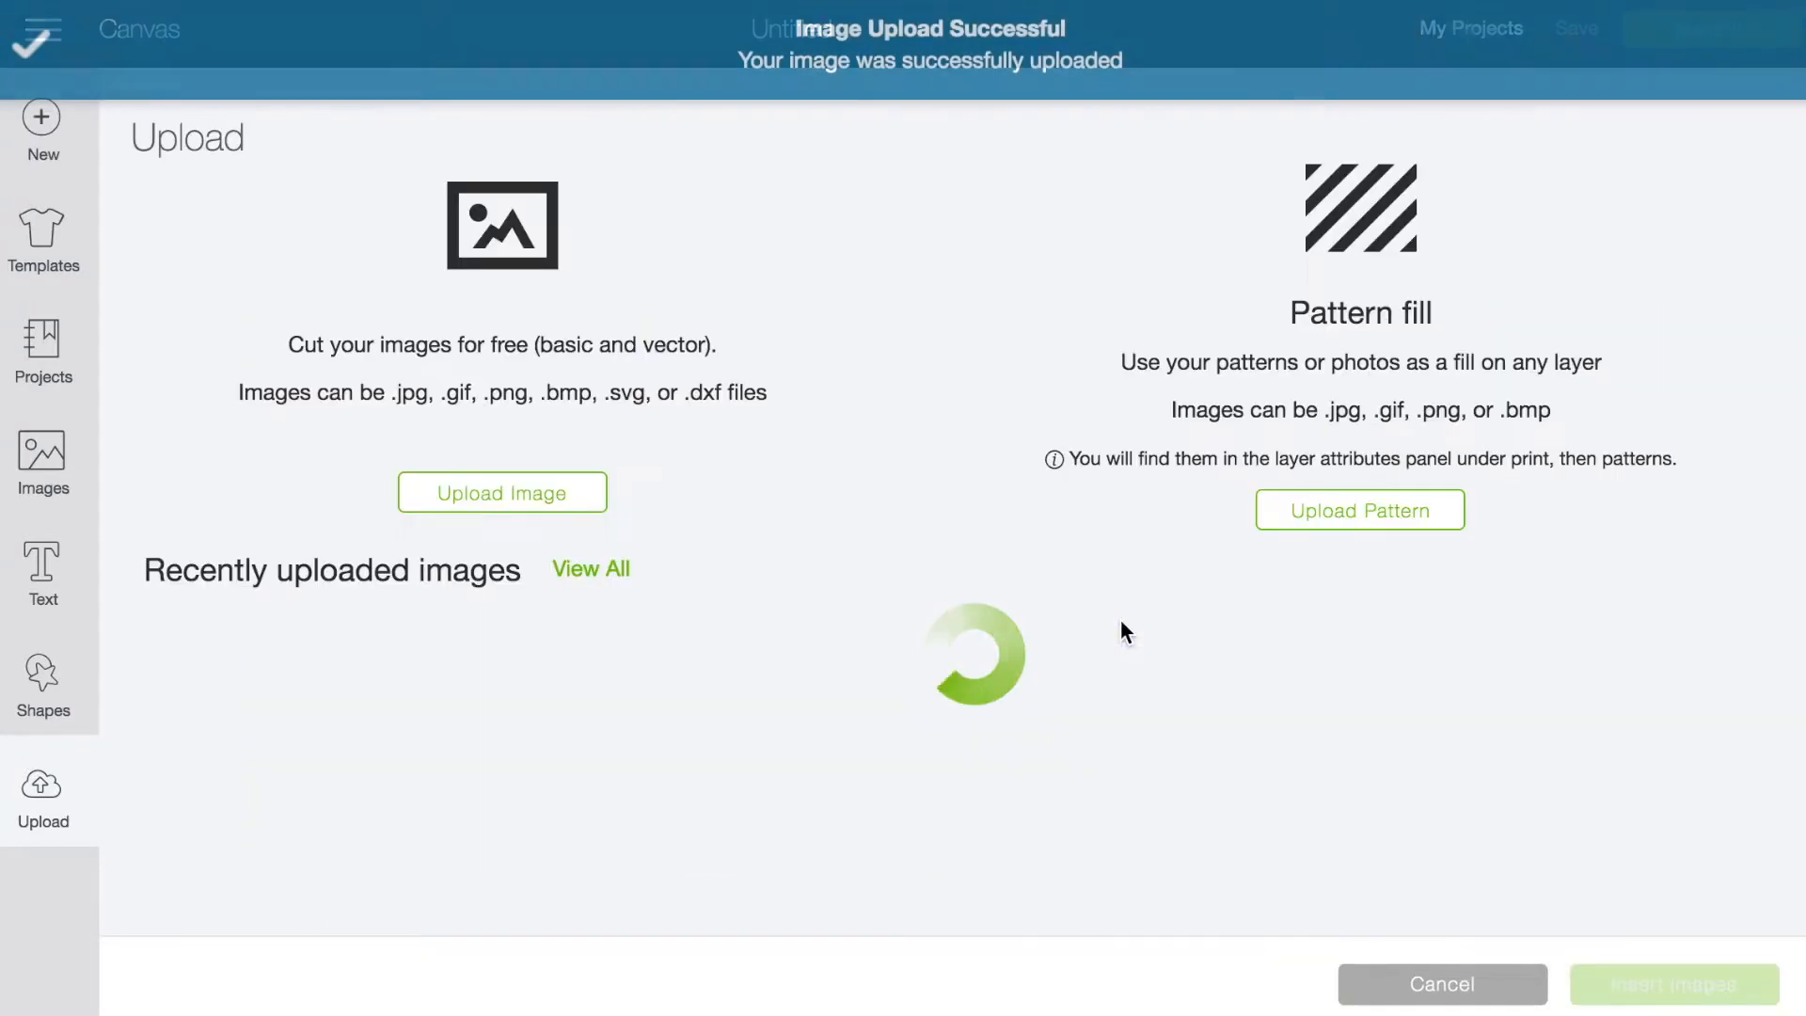
Insert the uploaded i, black inner oval shape and oval frame images into the canvas together.
{"action": "scroll", "coordinate": [322, 638], "scroll_direction": "down", "scroll_amount": 2}
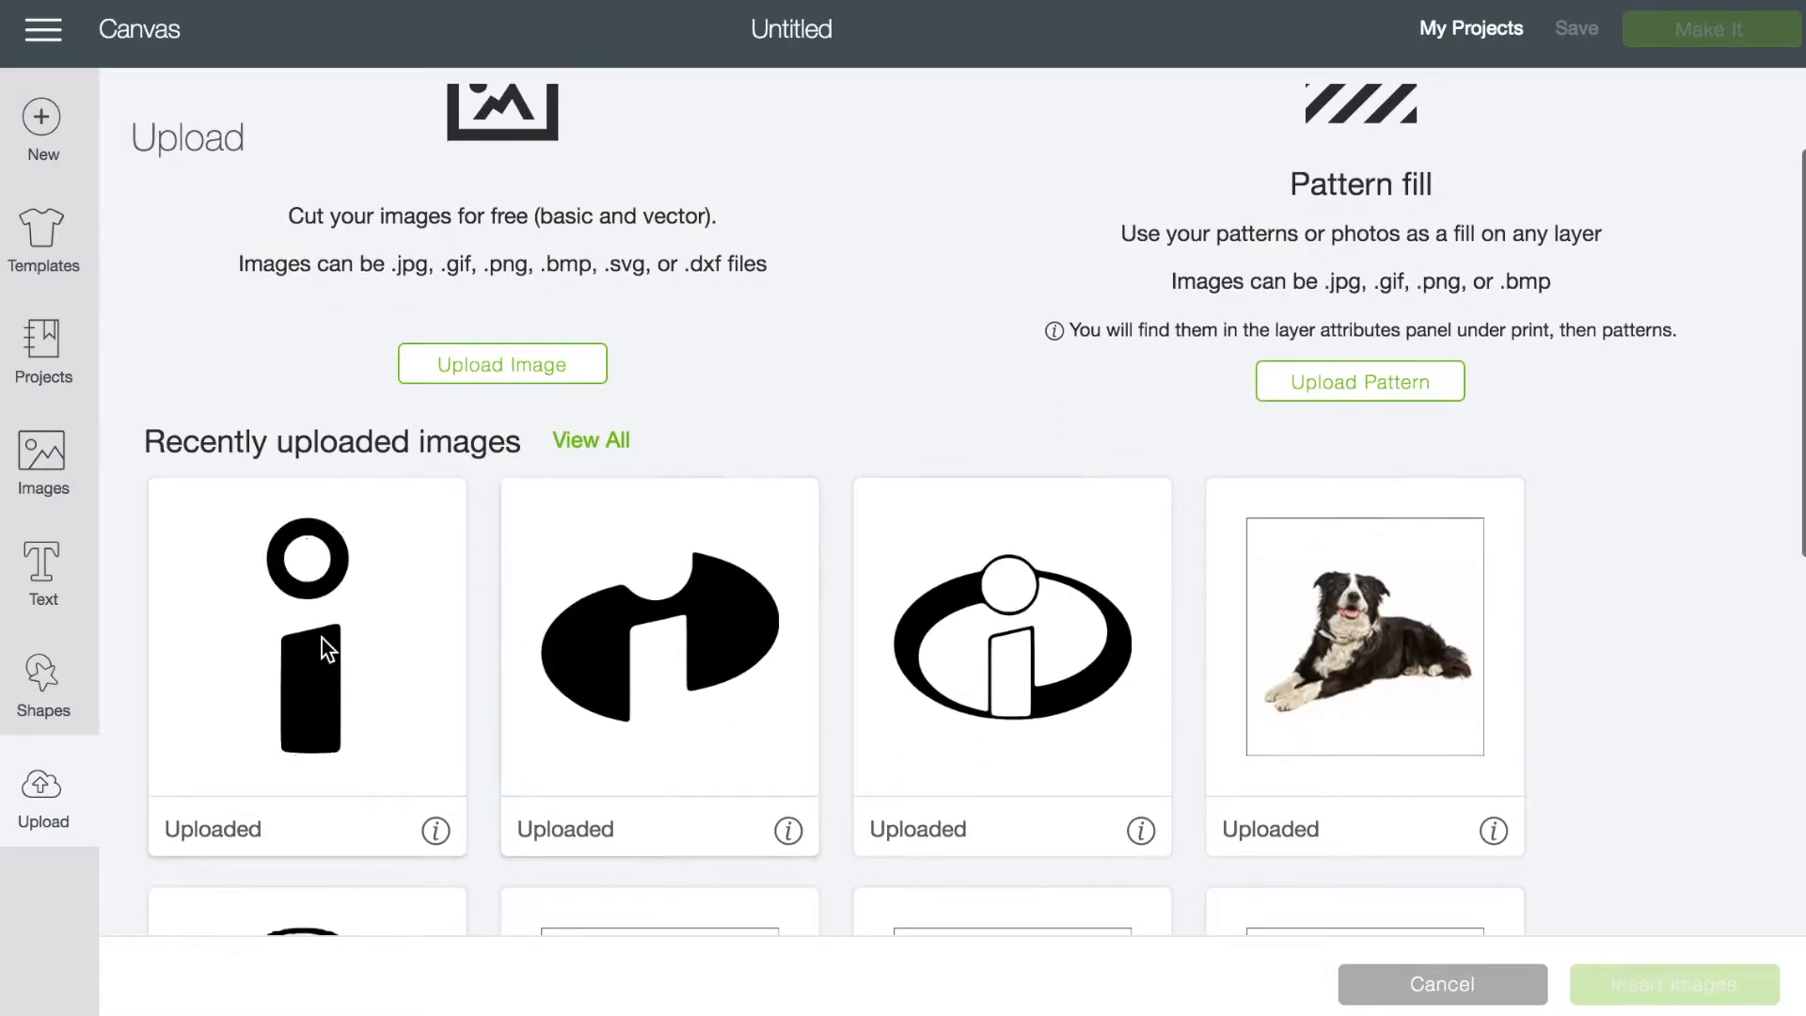
{"action": "left_click", "coordinate": [321, 638]}
{"action": "left_click", "coordinate": [954, 671]}
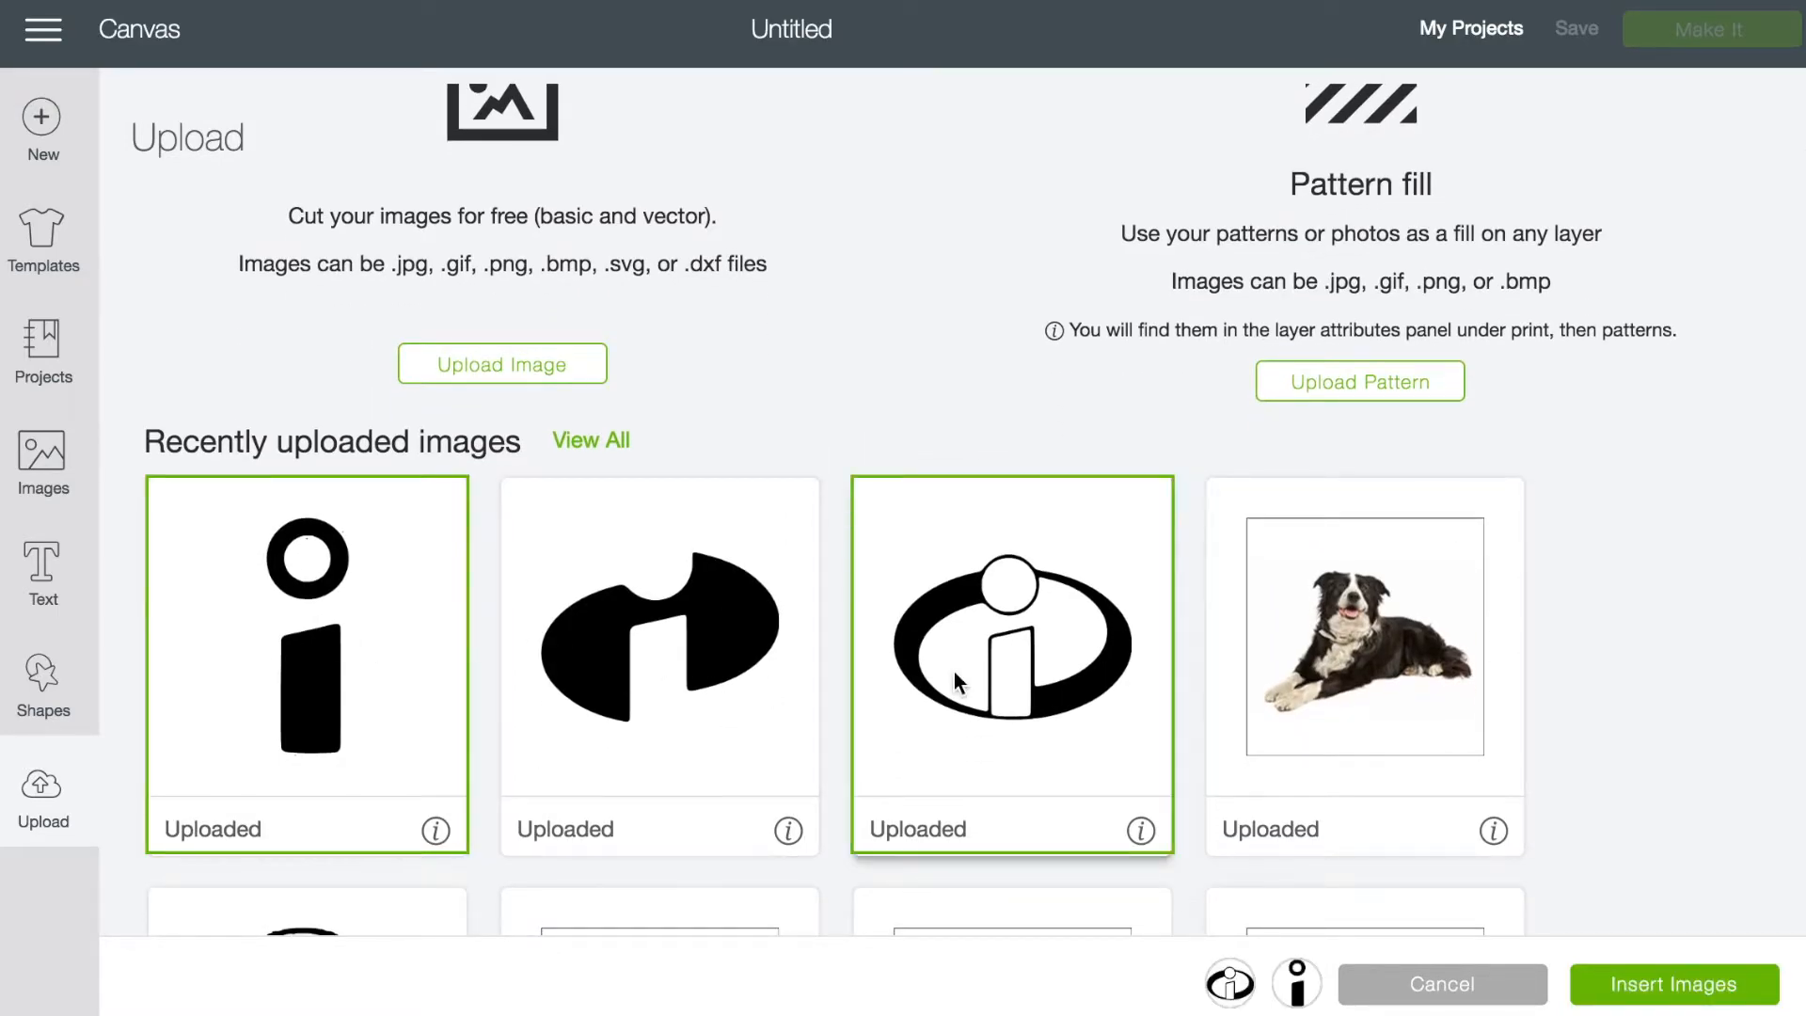
{"action": "left_click", "coordinate": [726, 689]}
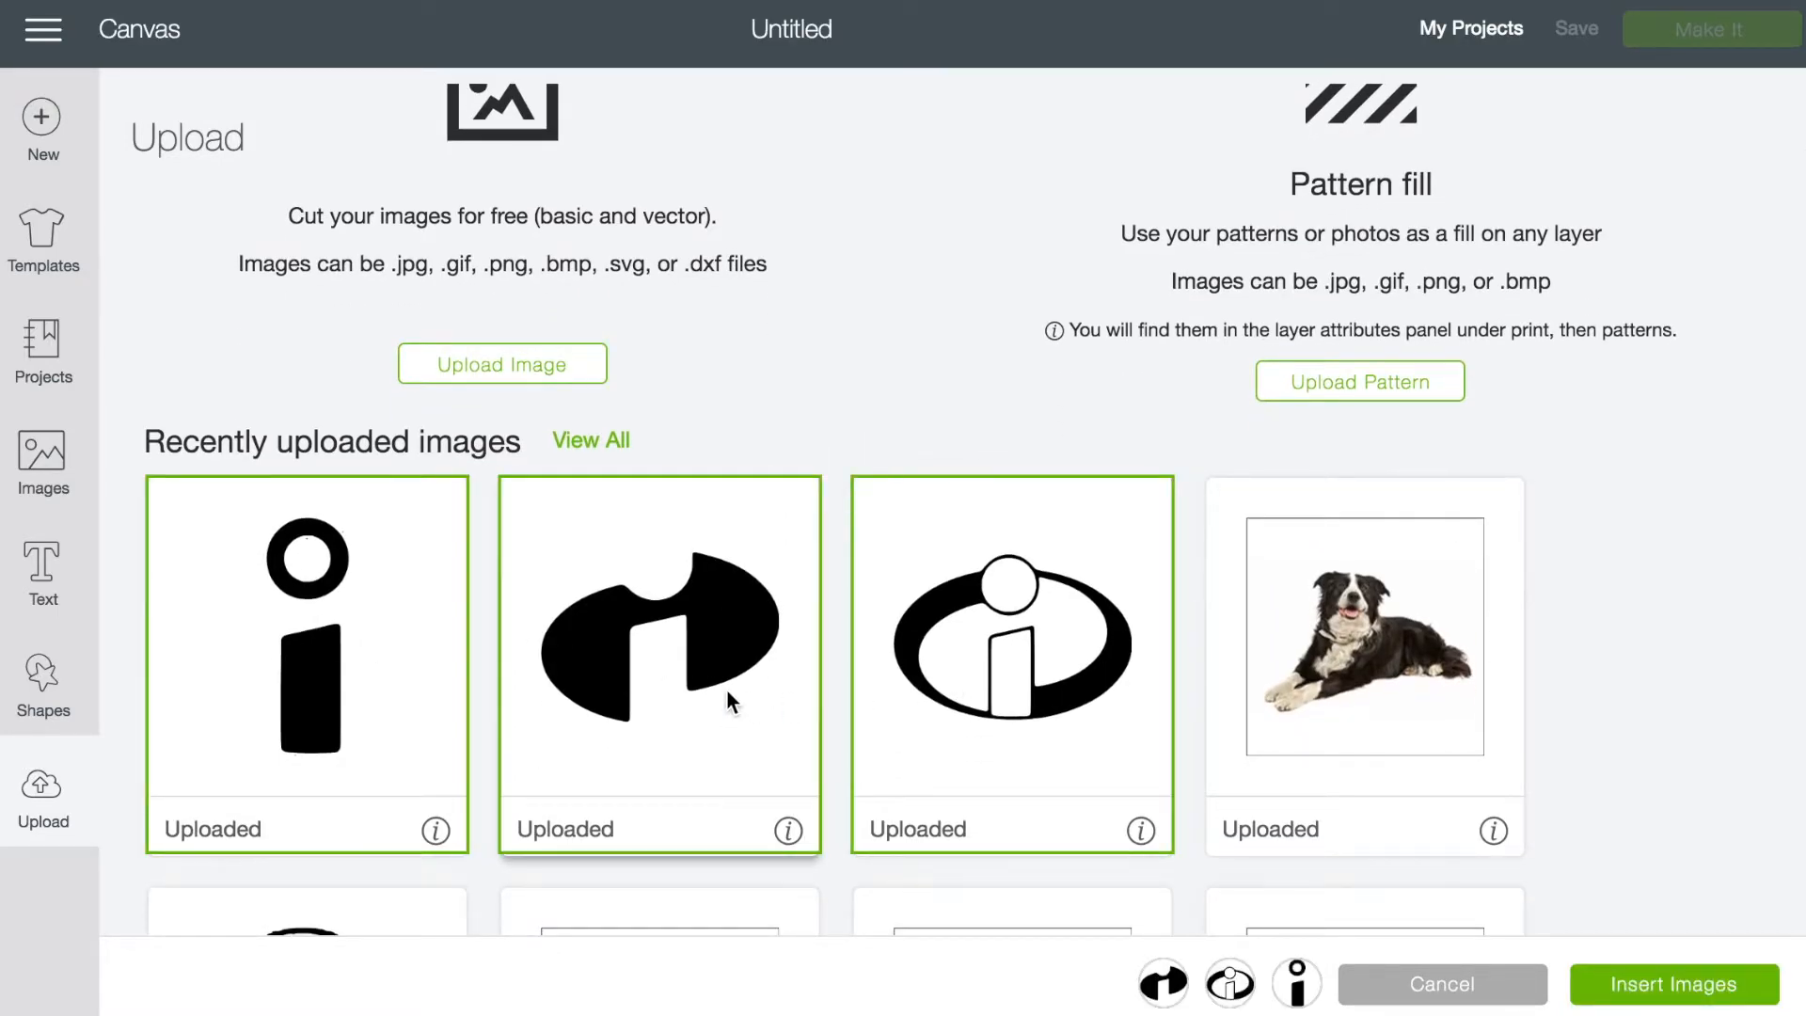
{"action": "left_click", "coordinate": [1614, 982]}
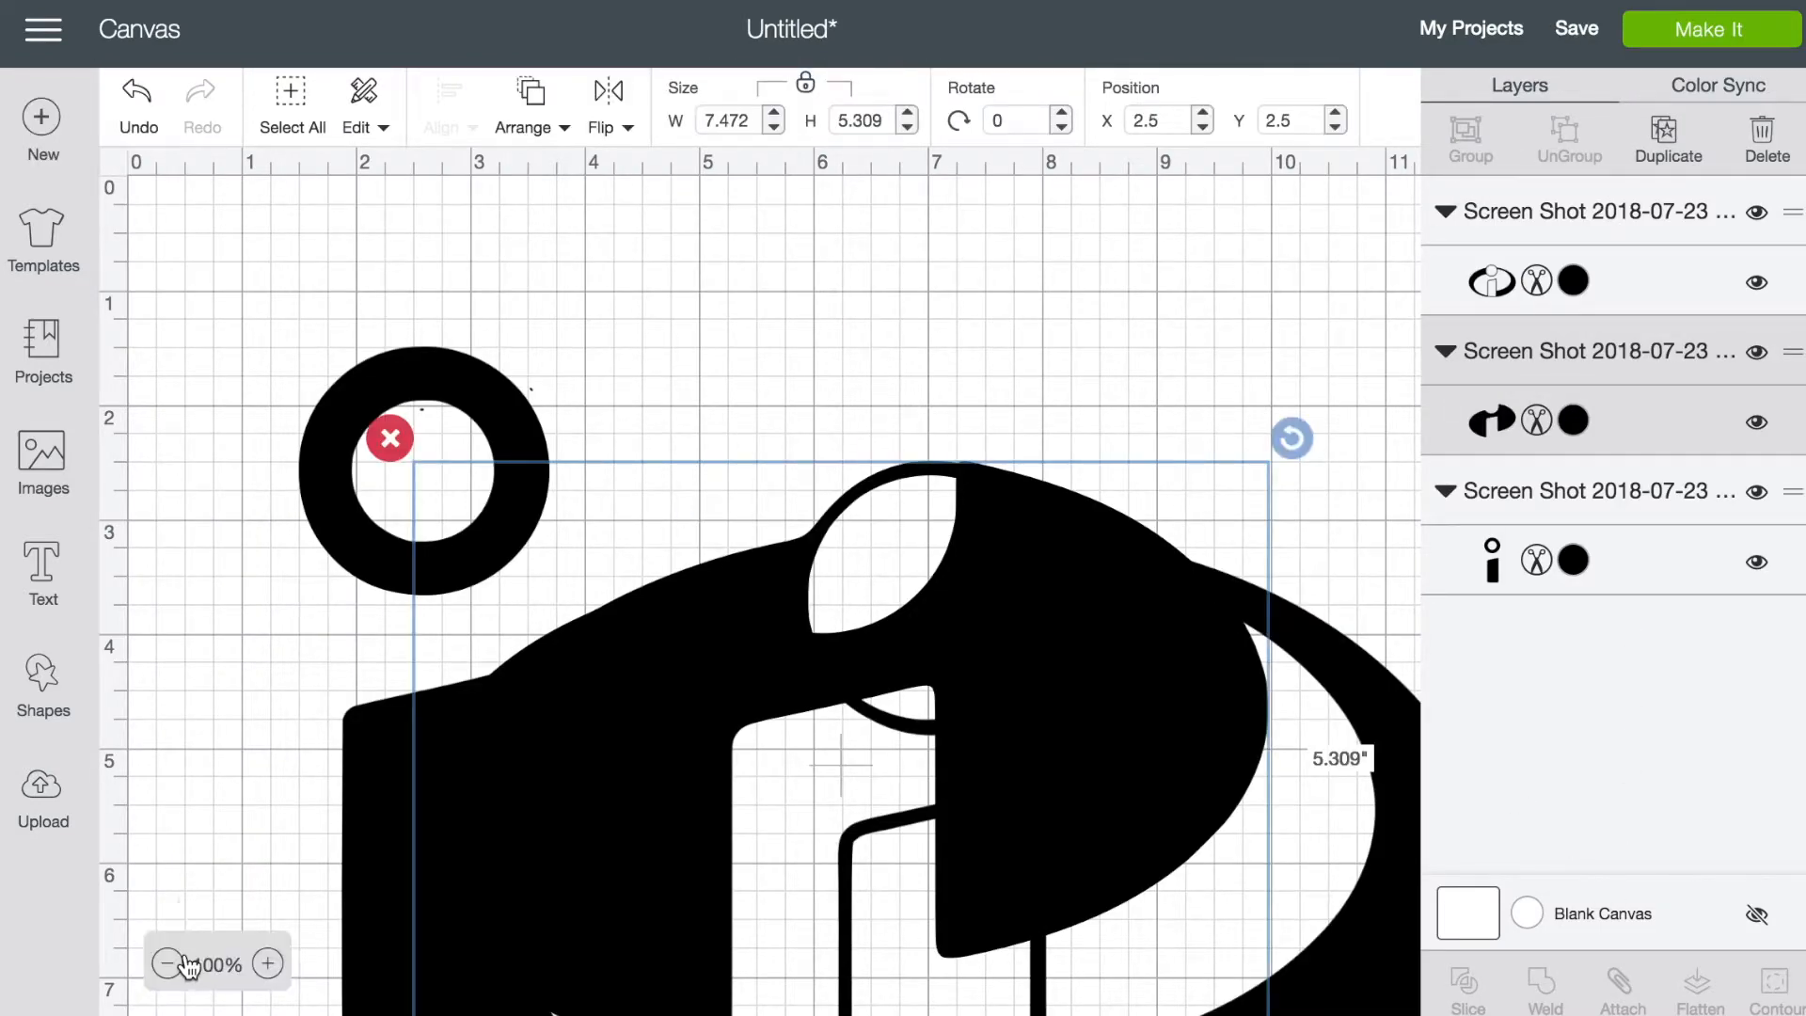
Colour the oval frame orange and assemble it with the black shape fitted inside its opening at X 4.296, Y 1.037.
{"action": "left_click", "coordinate": [179, 961]}
{"action": "left_click_drag", "start_coordinate": [819, 545], "coordinate": [895, 344]}
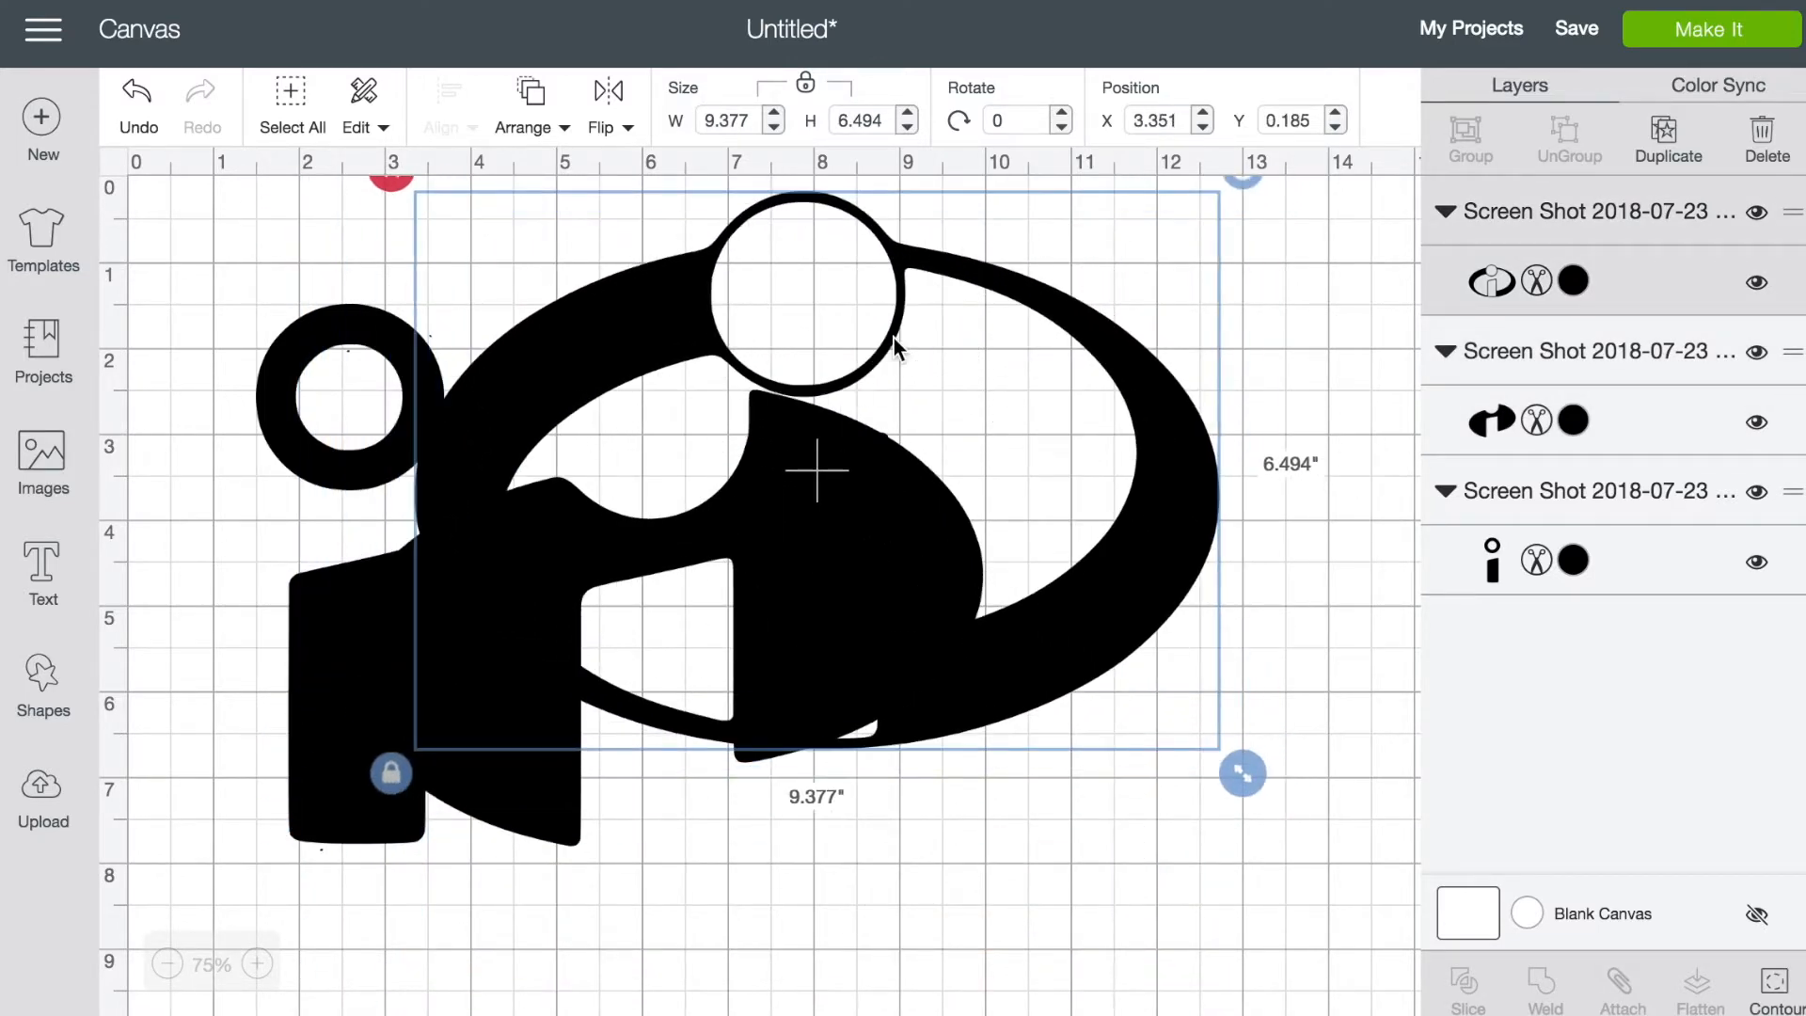
{"action": "left_click", "coordinate": [1575, 286]}
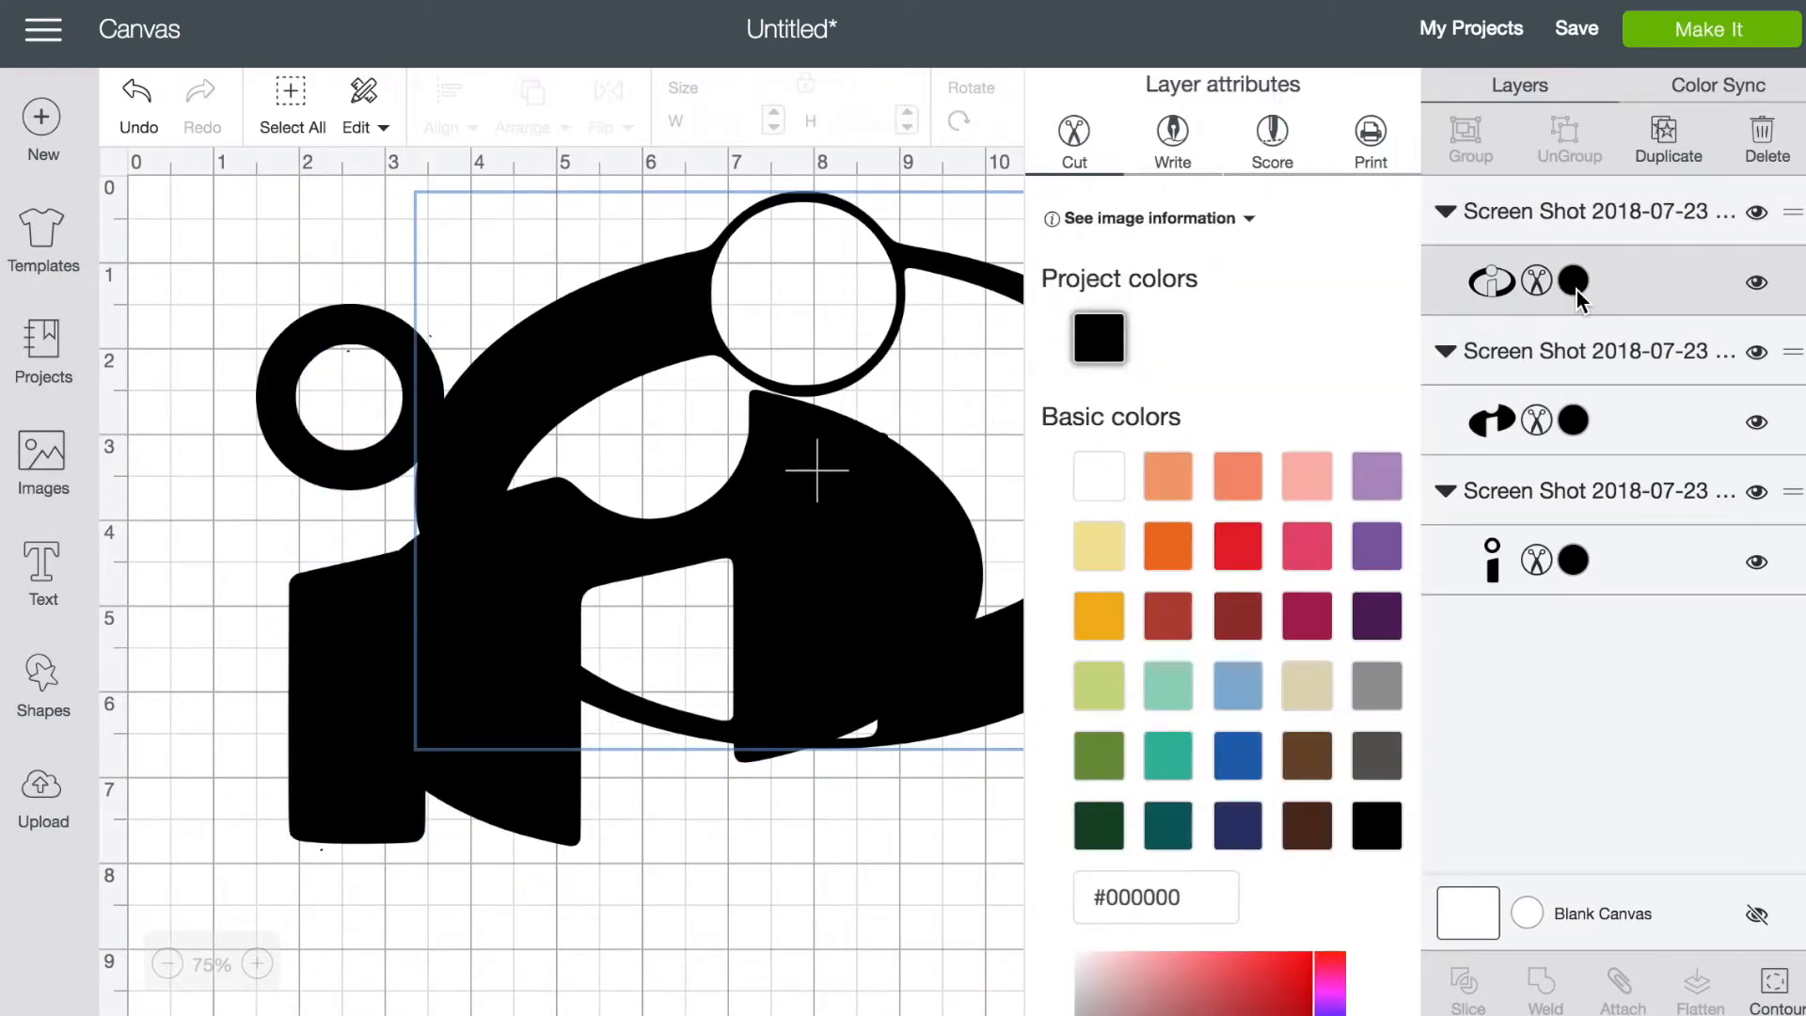
{"action": "left_click", "coordinate": [1162, 553]}
{"action": "left_click", "coordinate": [941, 969]}
{"action": "left_click_drag", "start_coordinate": [503, 758], "coordinate": [662, 629]}
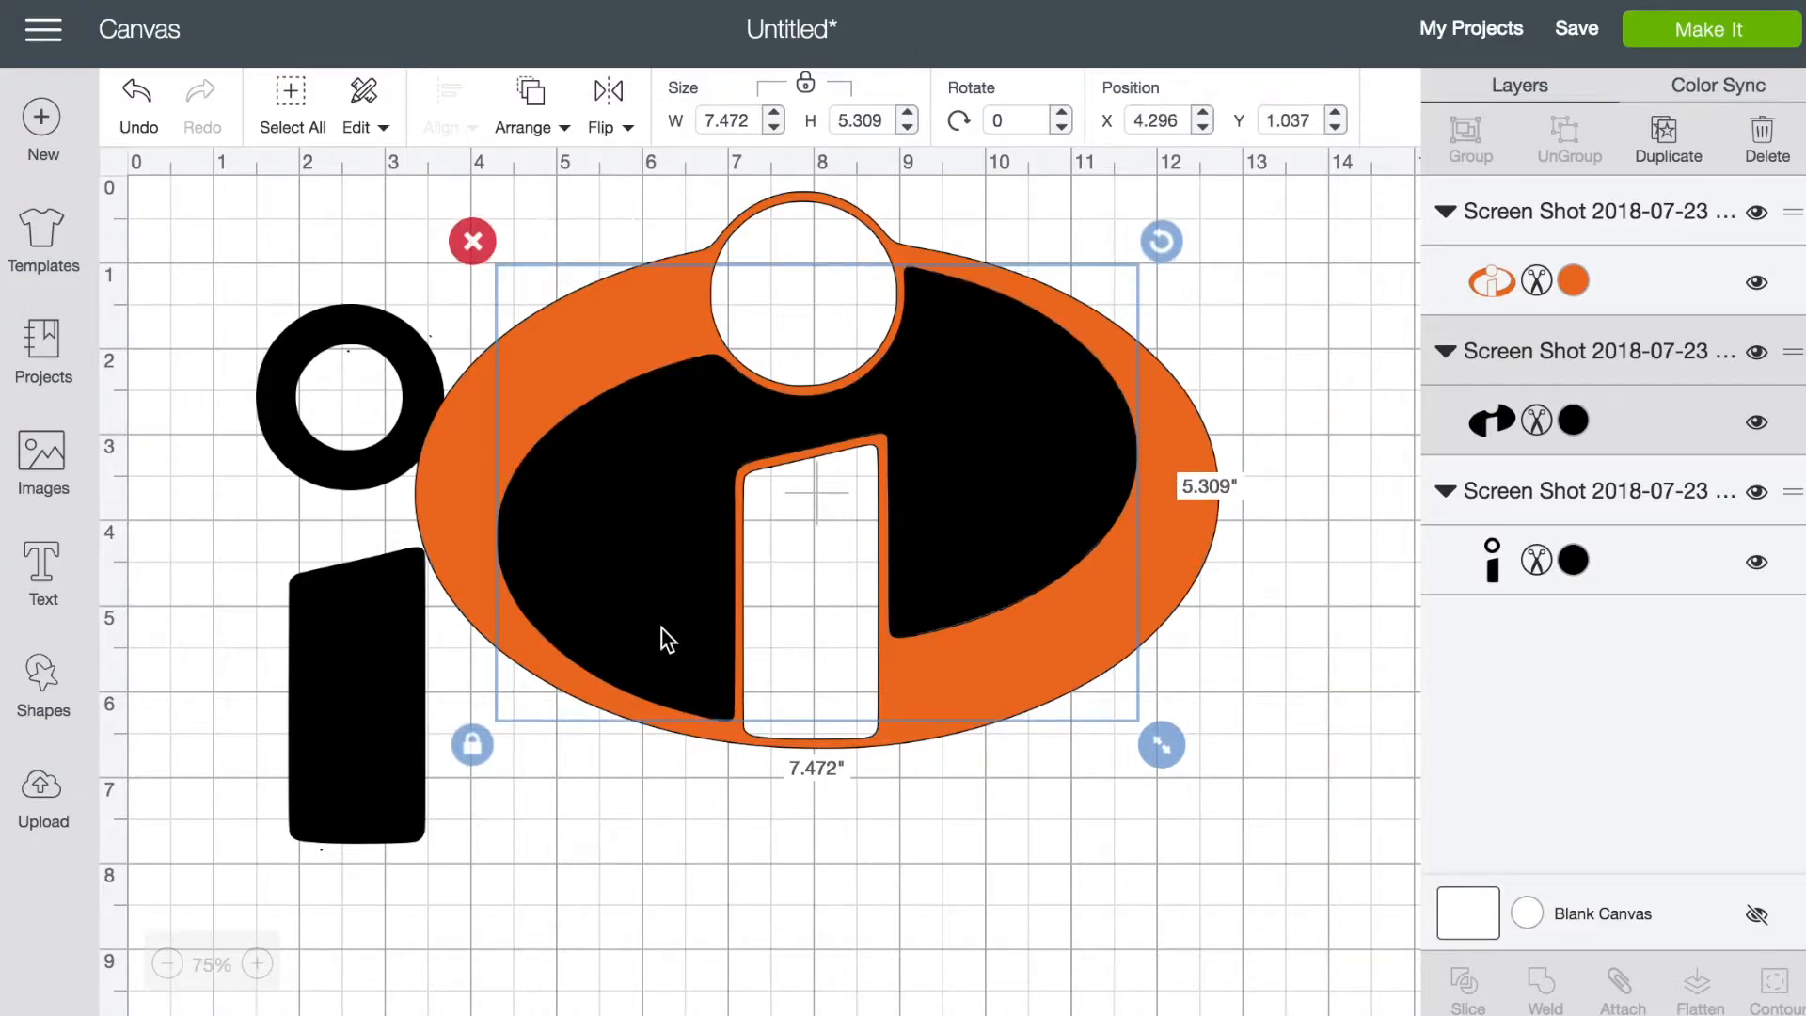
Colour the i golden yellow and align it with the round and stem openings of the orange frame.
{"action": "left_click", "coordinate": [383, 687]}
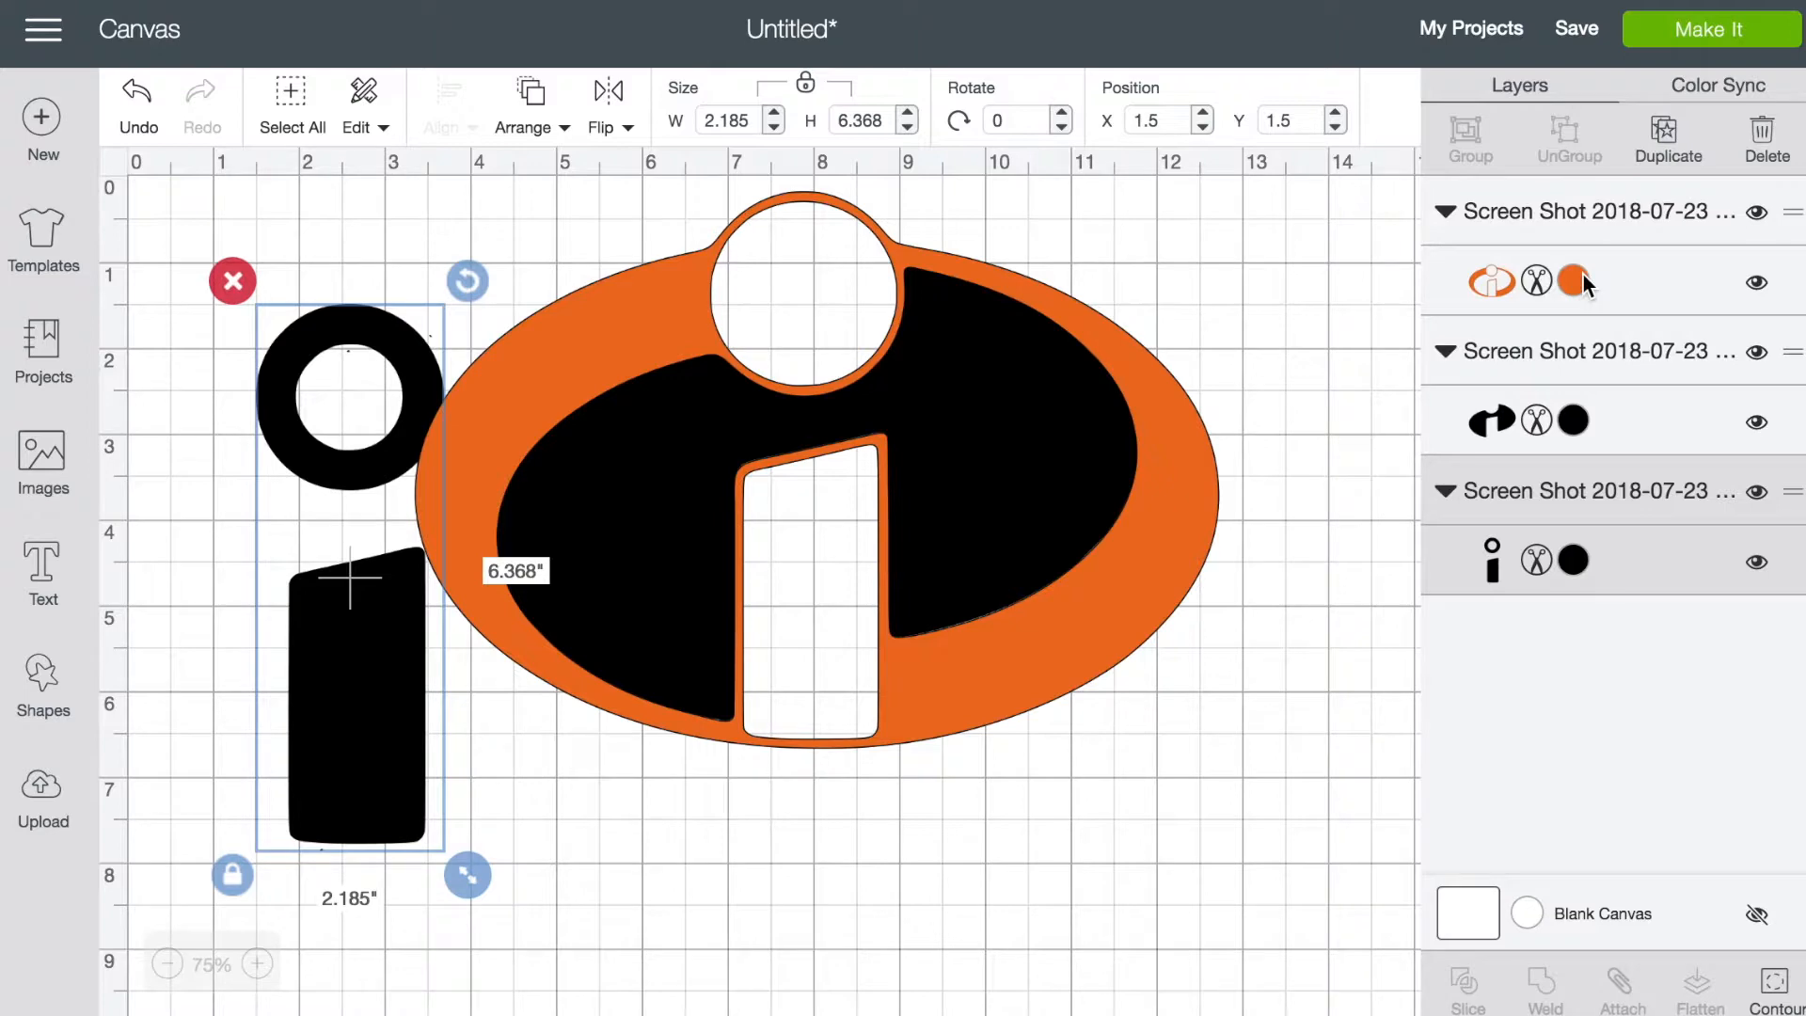
{"action": "left_click", "coordinate": [1574, 559]}
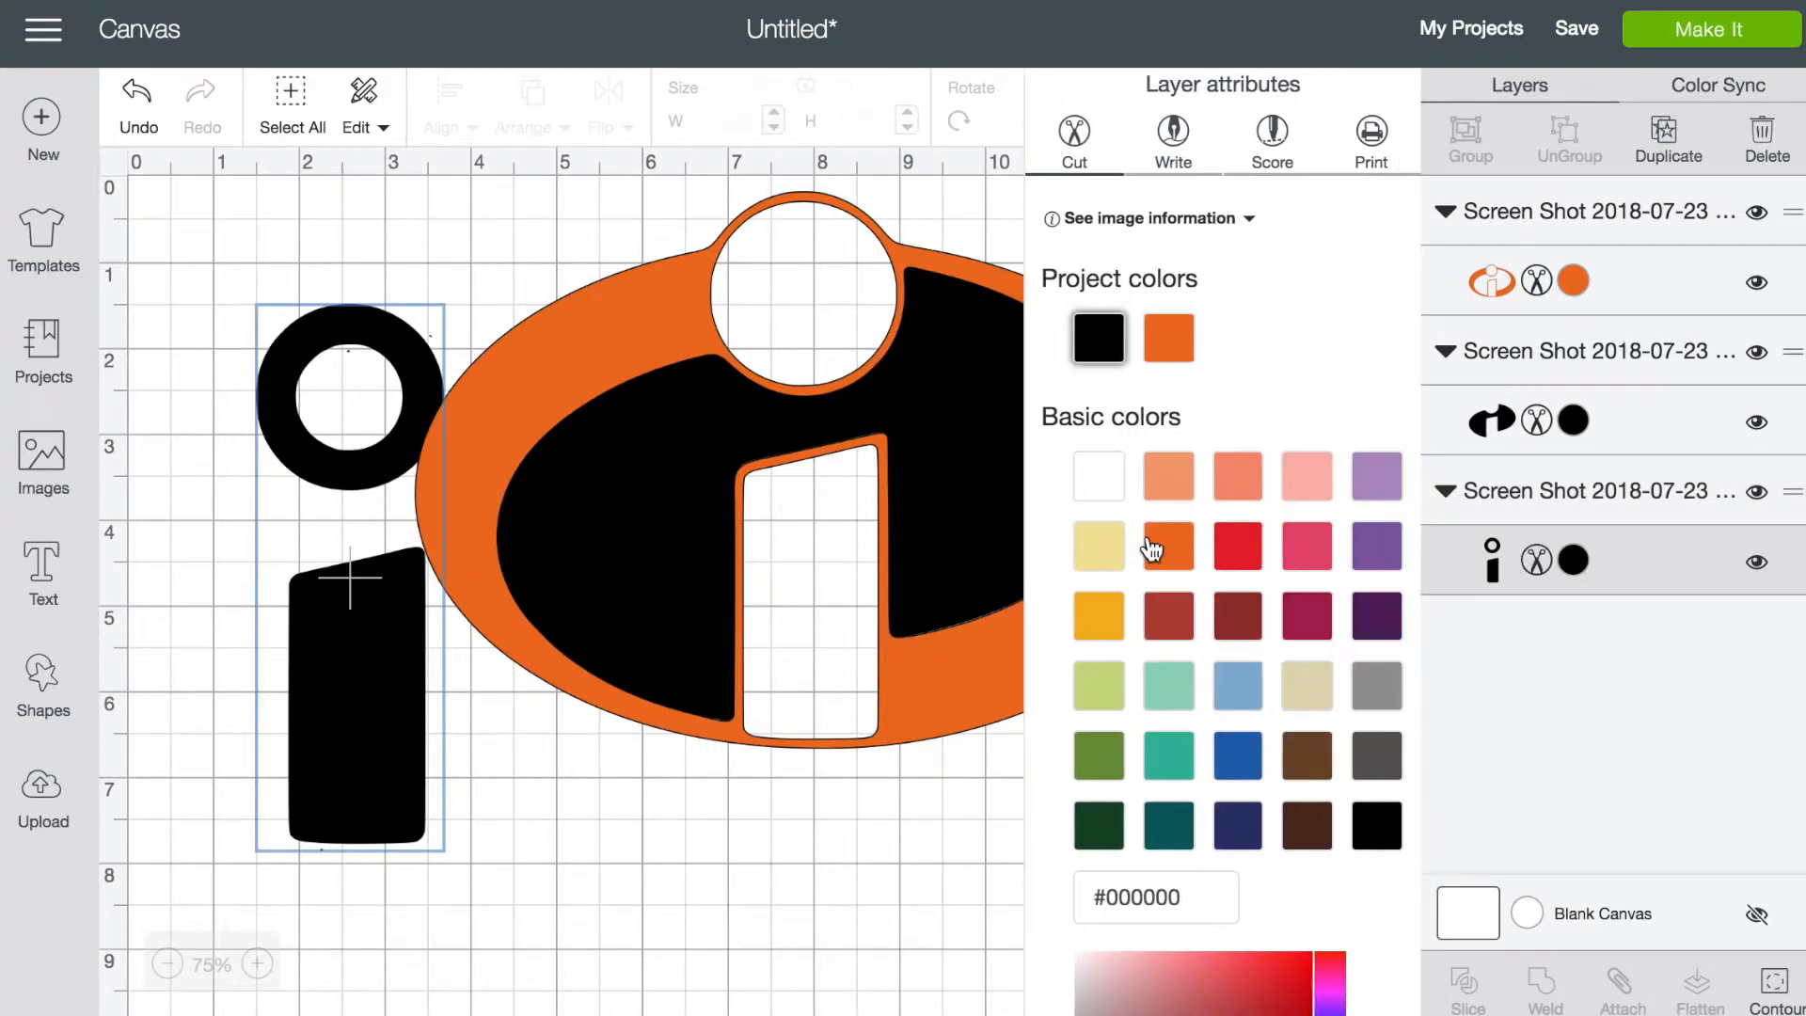
{"action": "left_click", "coordinate": [1101, 618]}
{"action": "left_click_drag", "start_coordinate": [339, 636], "coordinate": [793, 529]}
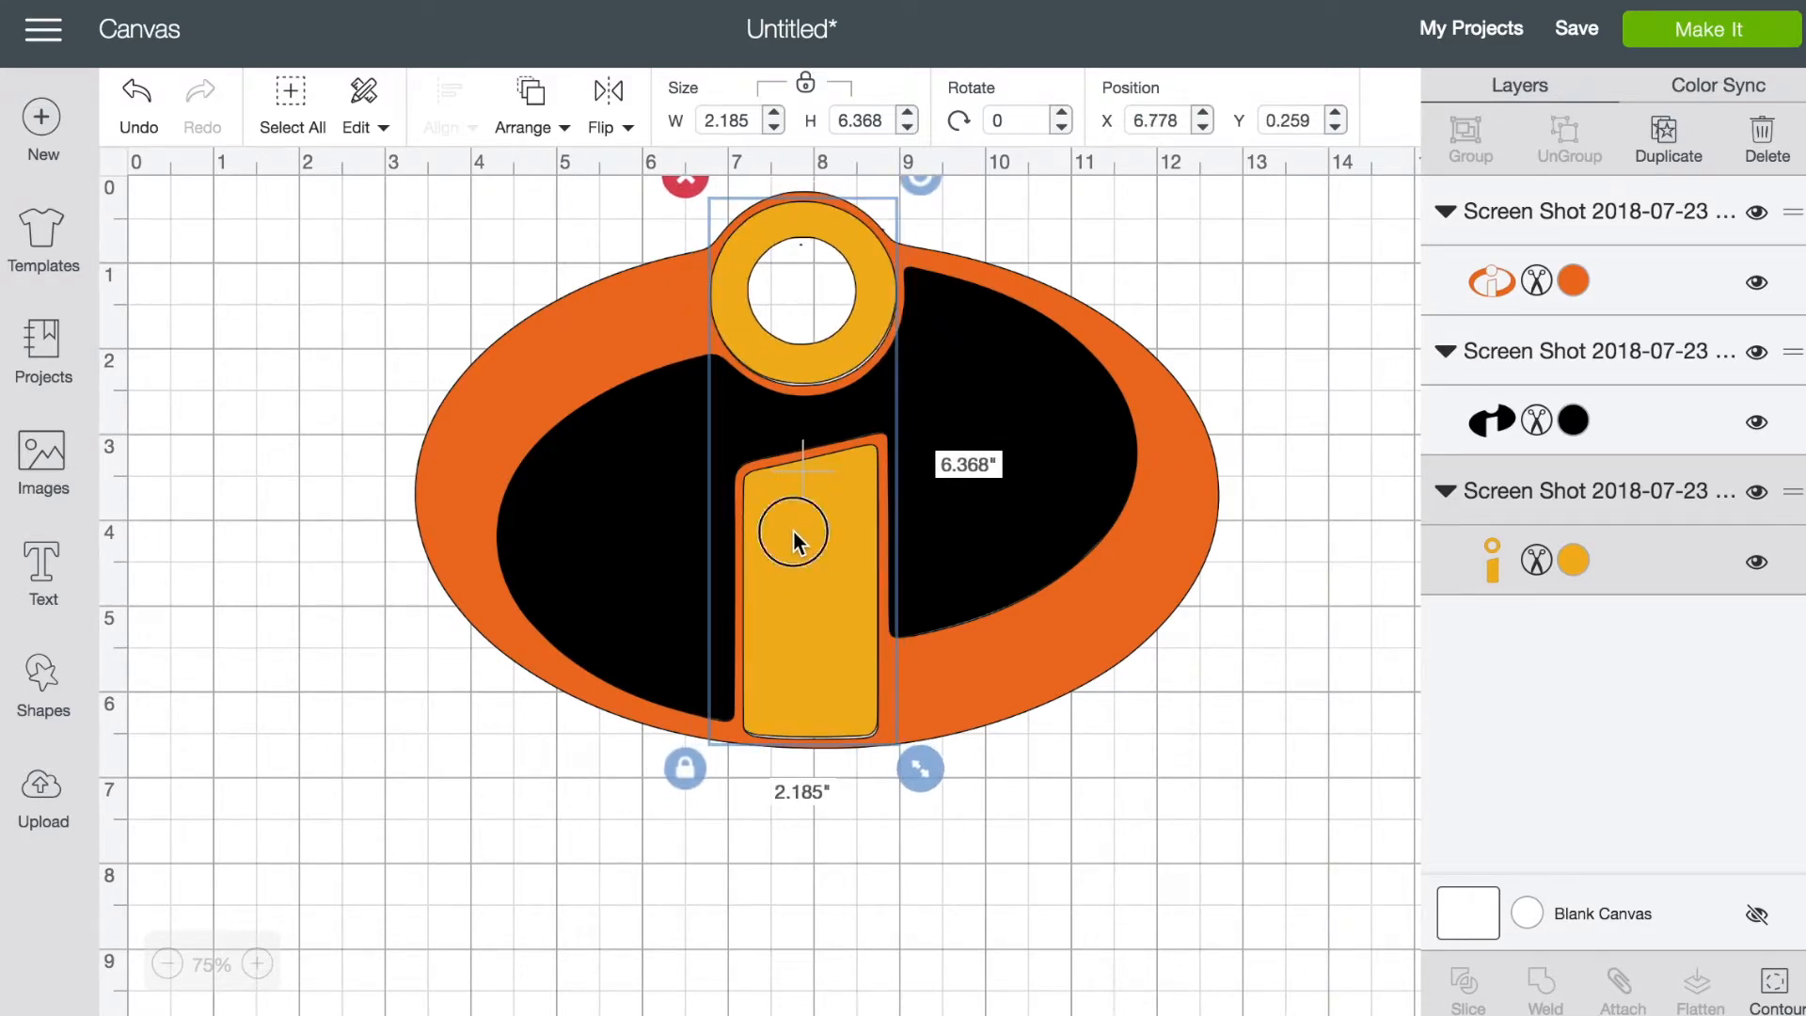
{"action": "left_click", "coordinate": [793, 529]}
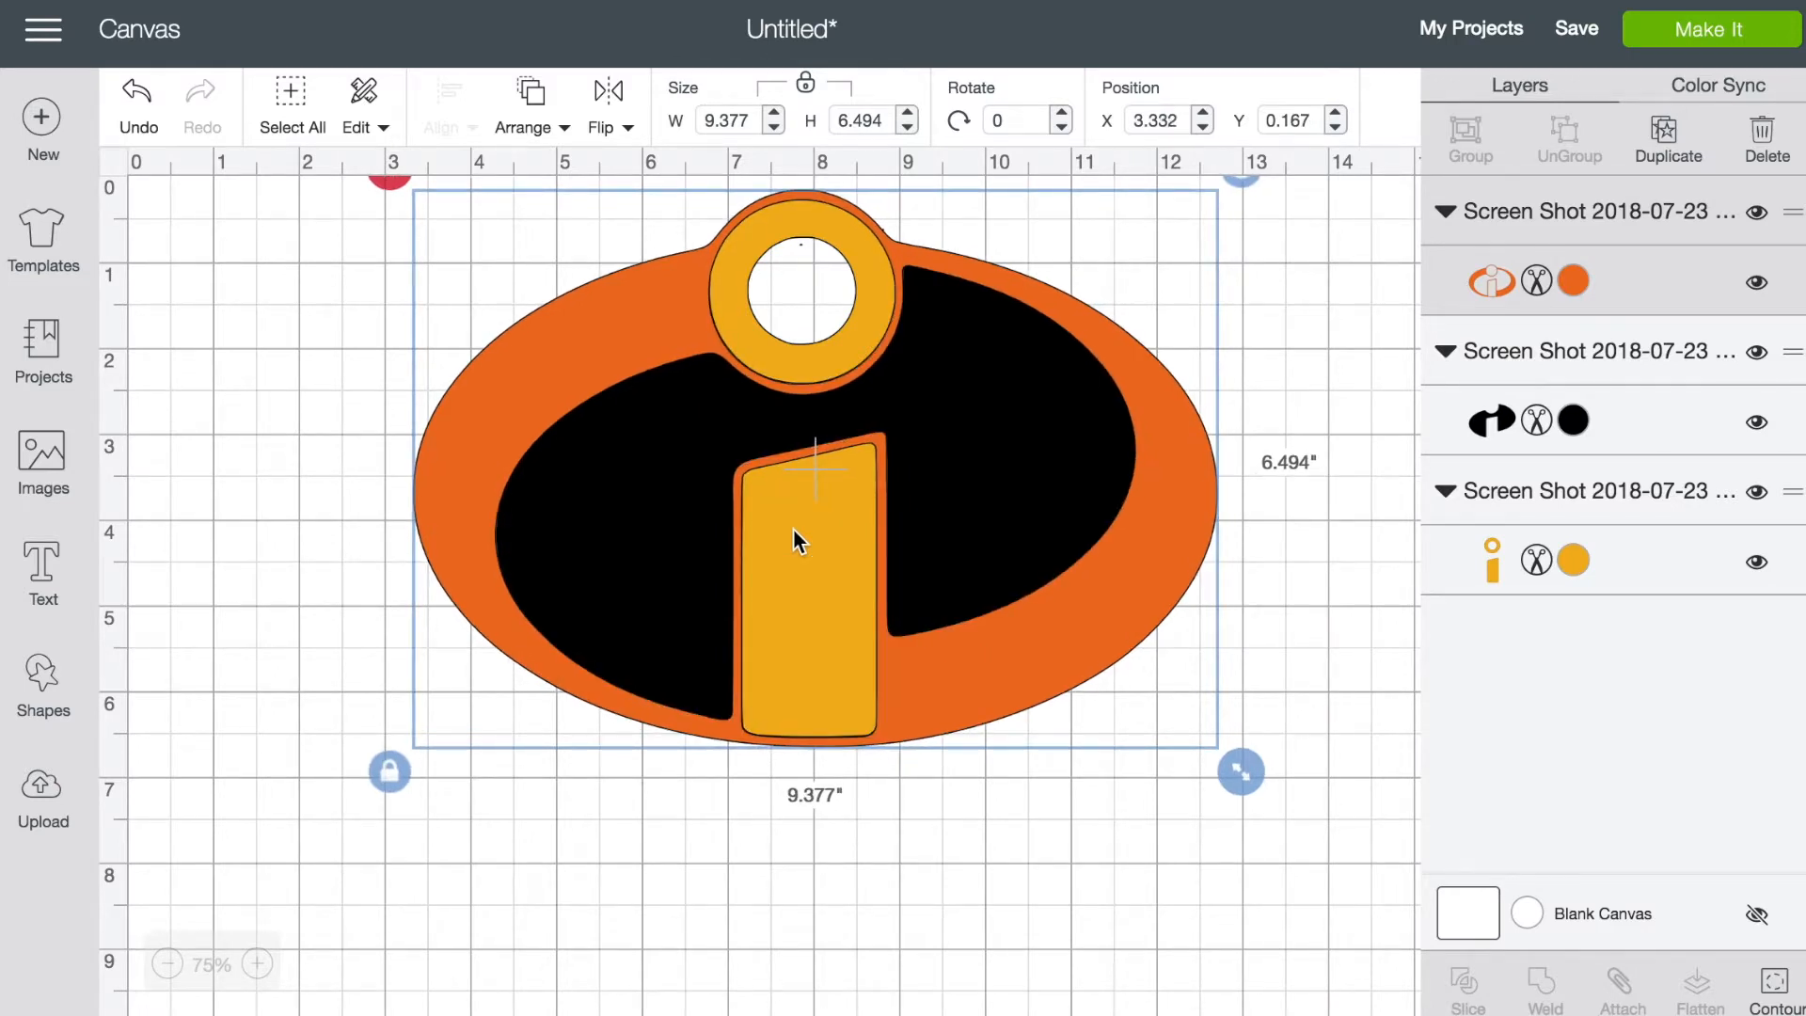
{"action": "left_click", "coordinate": [1014, 874]}
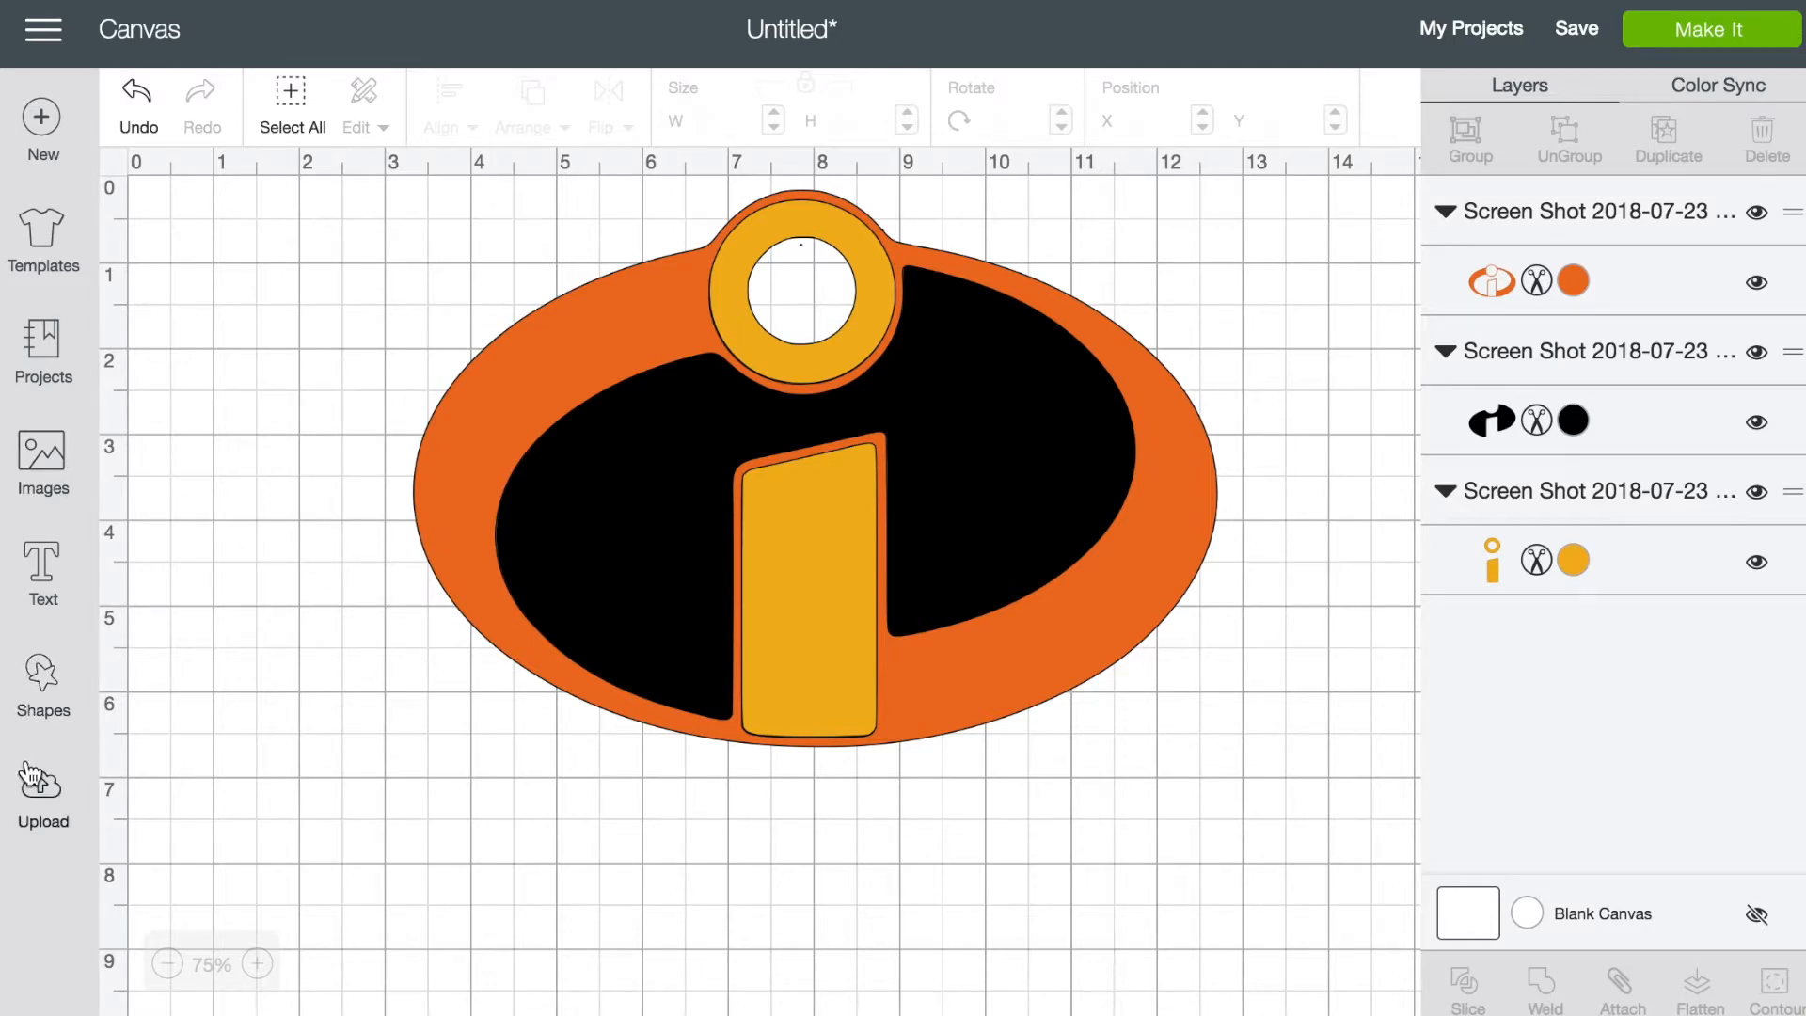
Add a circle, shrink it to 1.333 inches and centre it over the hole in the yellow ring.
{"action": "left_click", "coordinate": [75, 661]}
{"action": "left_click", "coordinate": [282, 456]}
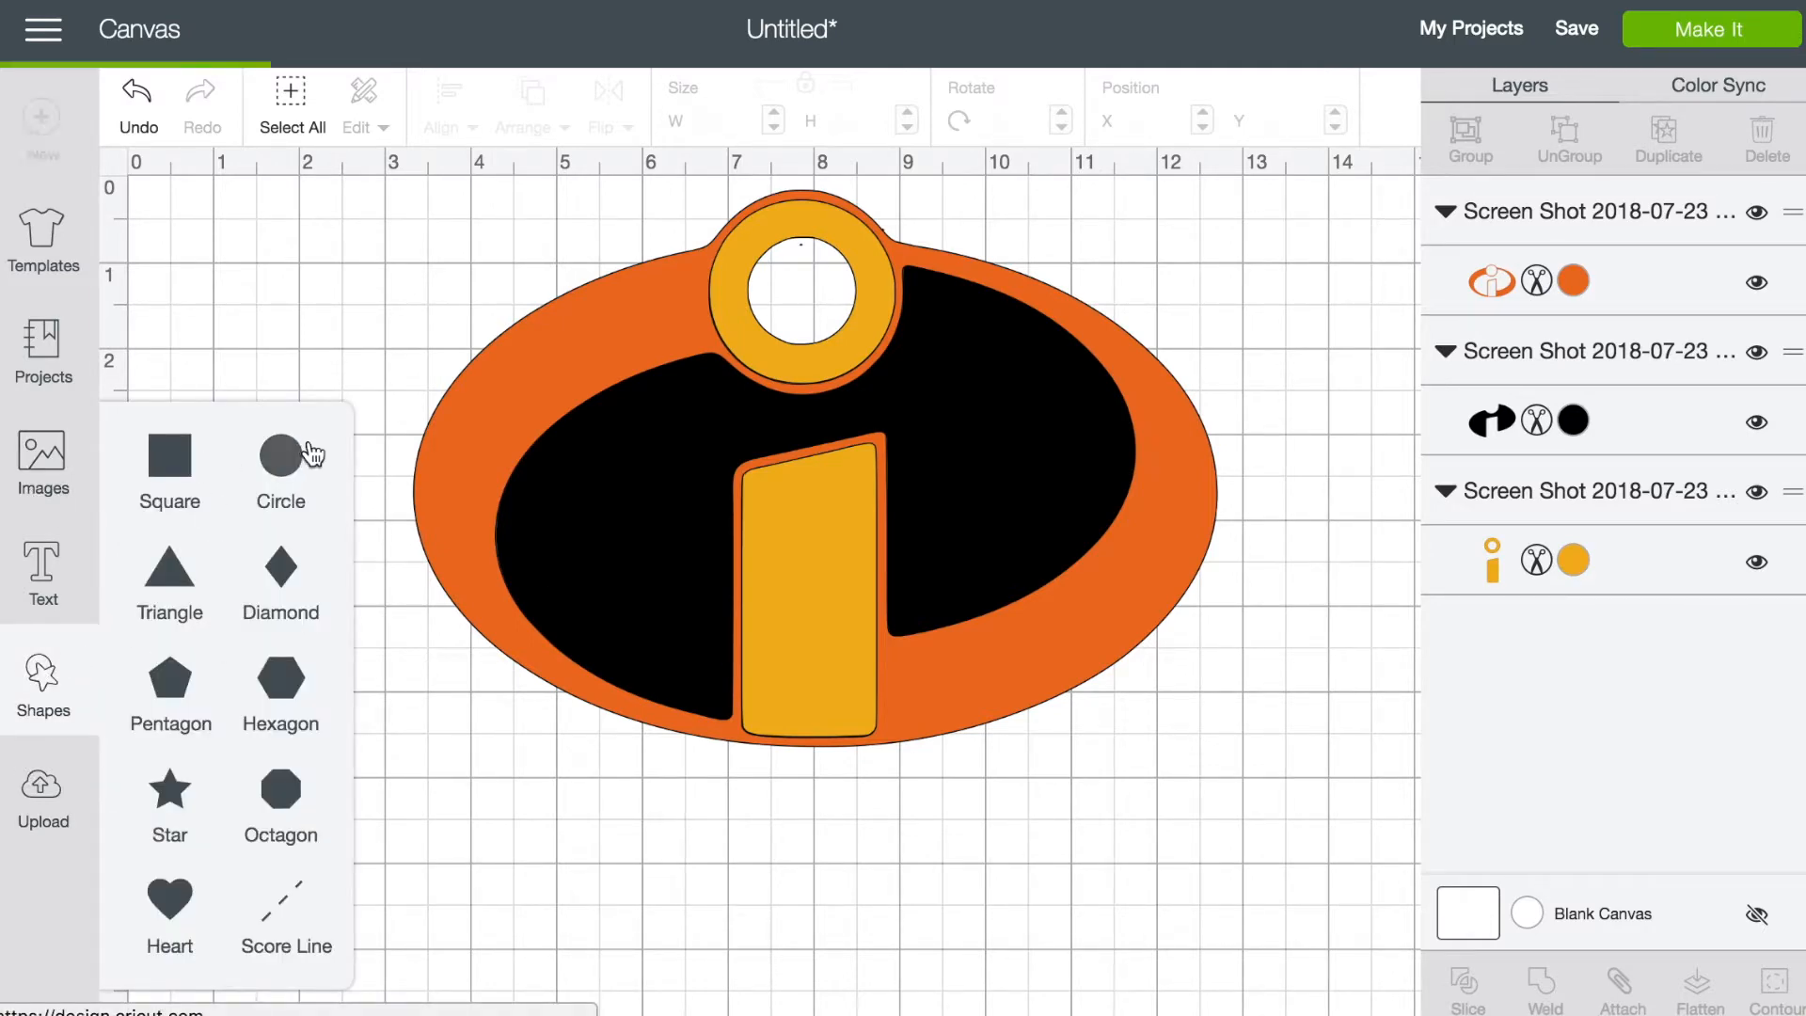
{"action": "left_click_drag", "start_coordinate": [605, 556], "coordinate": [863, 331]}
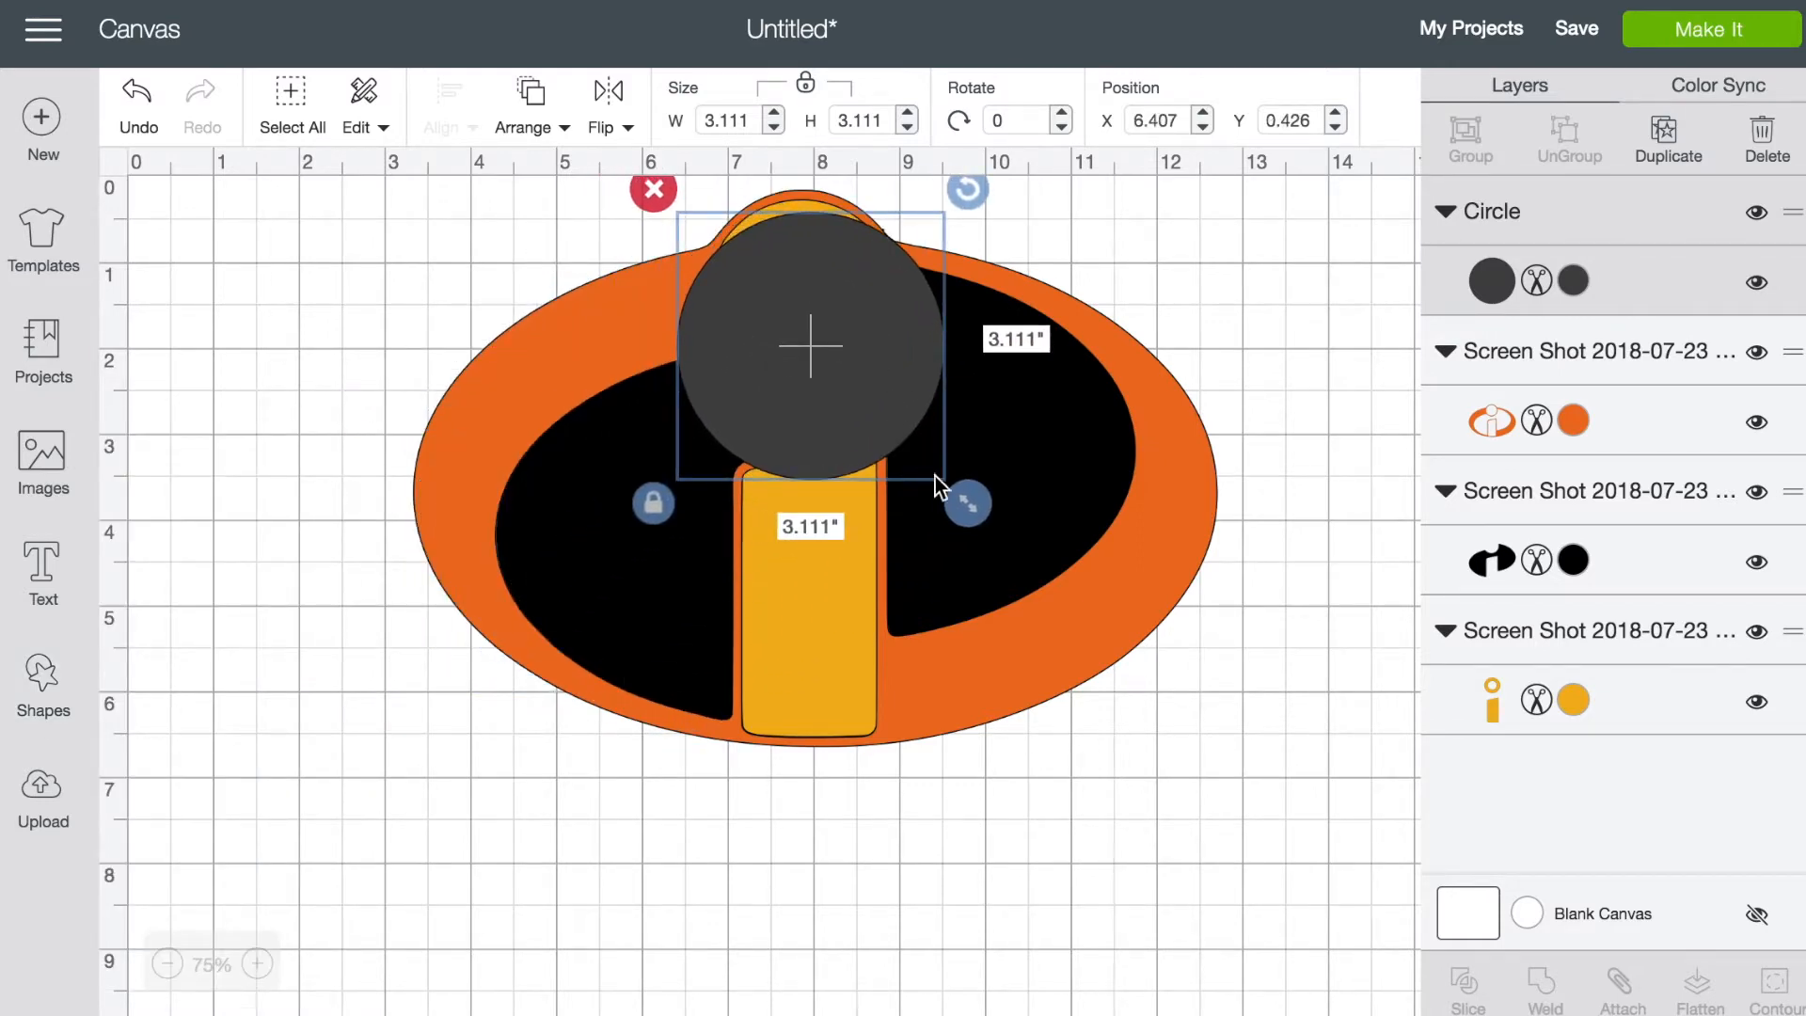
{"action": "left_click_drag", "start_coordinate": [968, 509], "coordinate": [818, 381]}
{"action": "left_click_drag", "start_coordinate": [747, 250], "coordinate": [816, 273]}
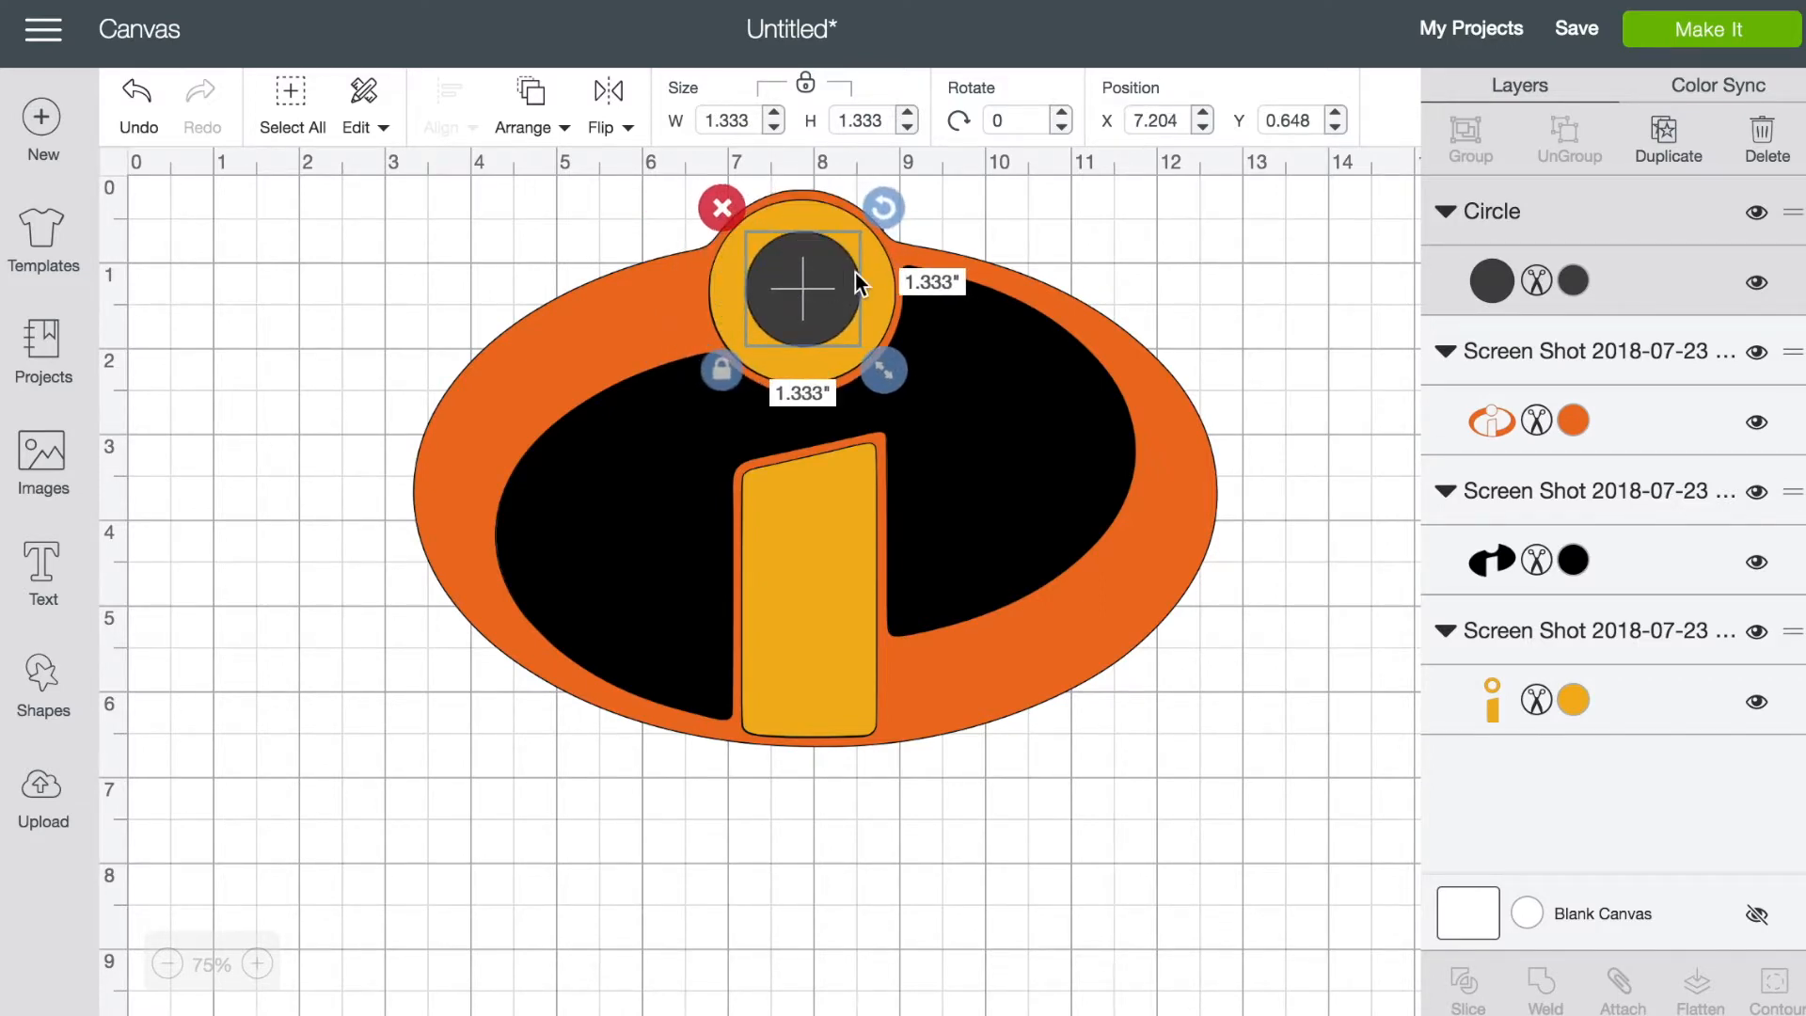
Colour the circle inside the ring white.
{"action": "left_click", "coordinate": [1575, 281]}
{"action": "left_click", "coordinate": [1101, 476]}
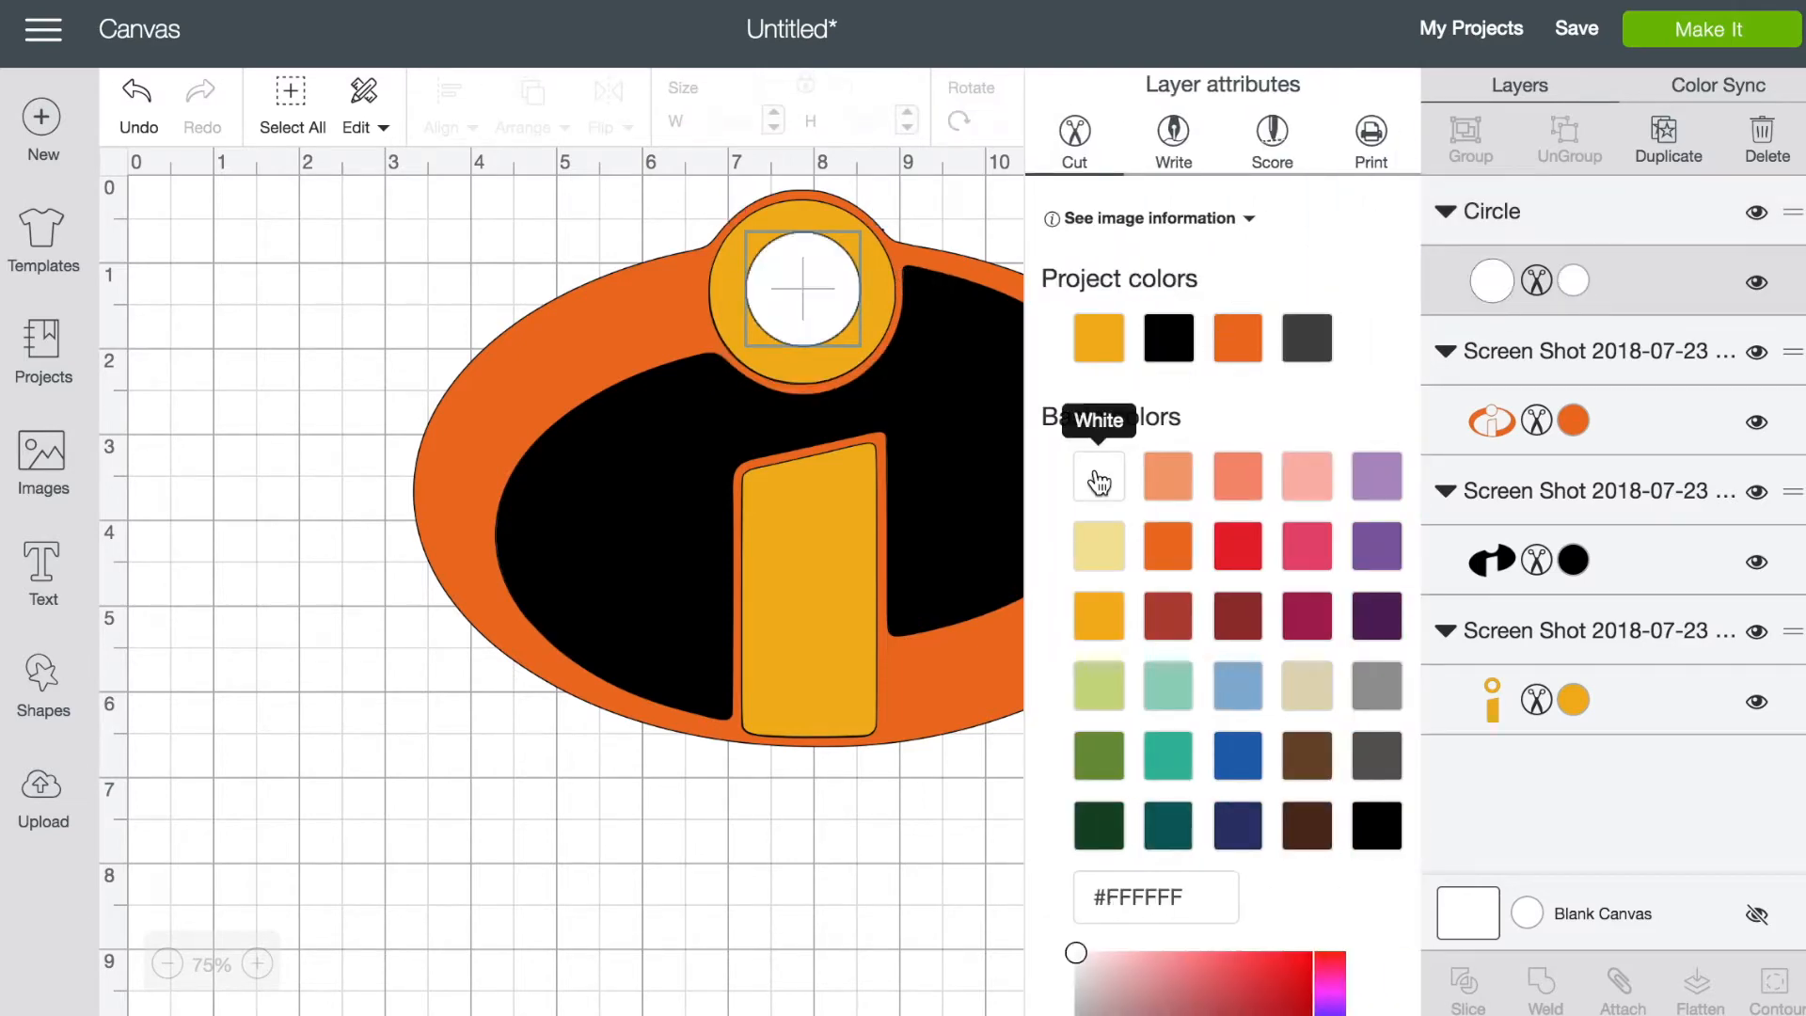
{"action": "left_click", "coordinate": [931, 840]}
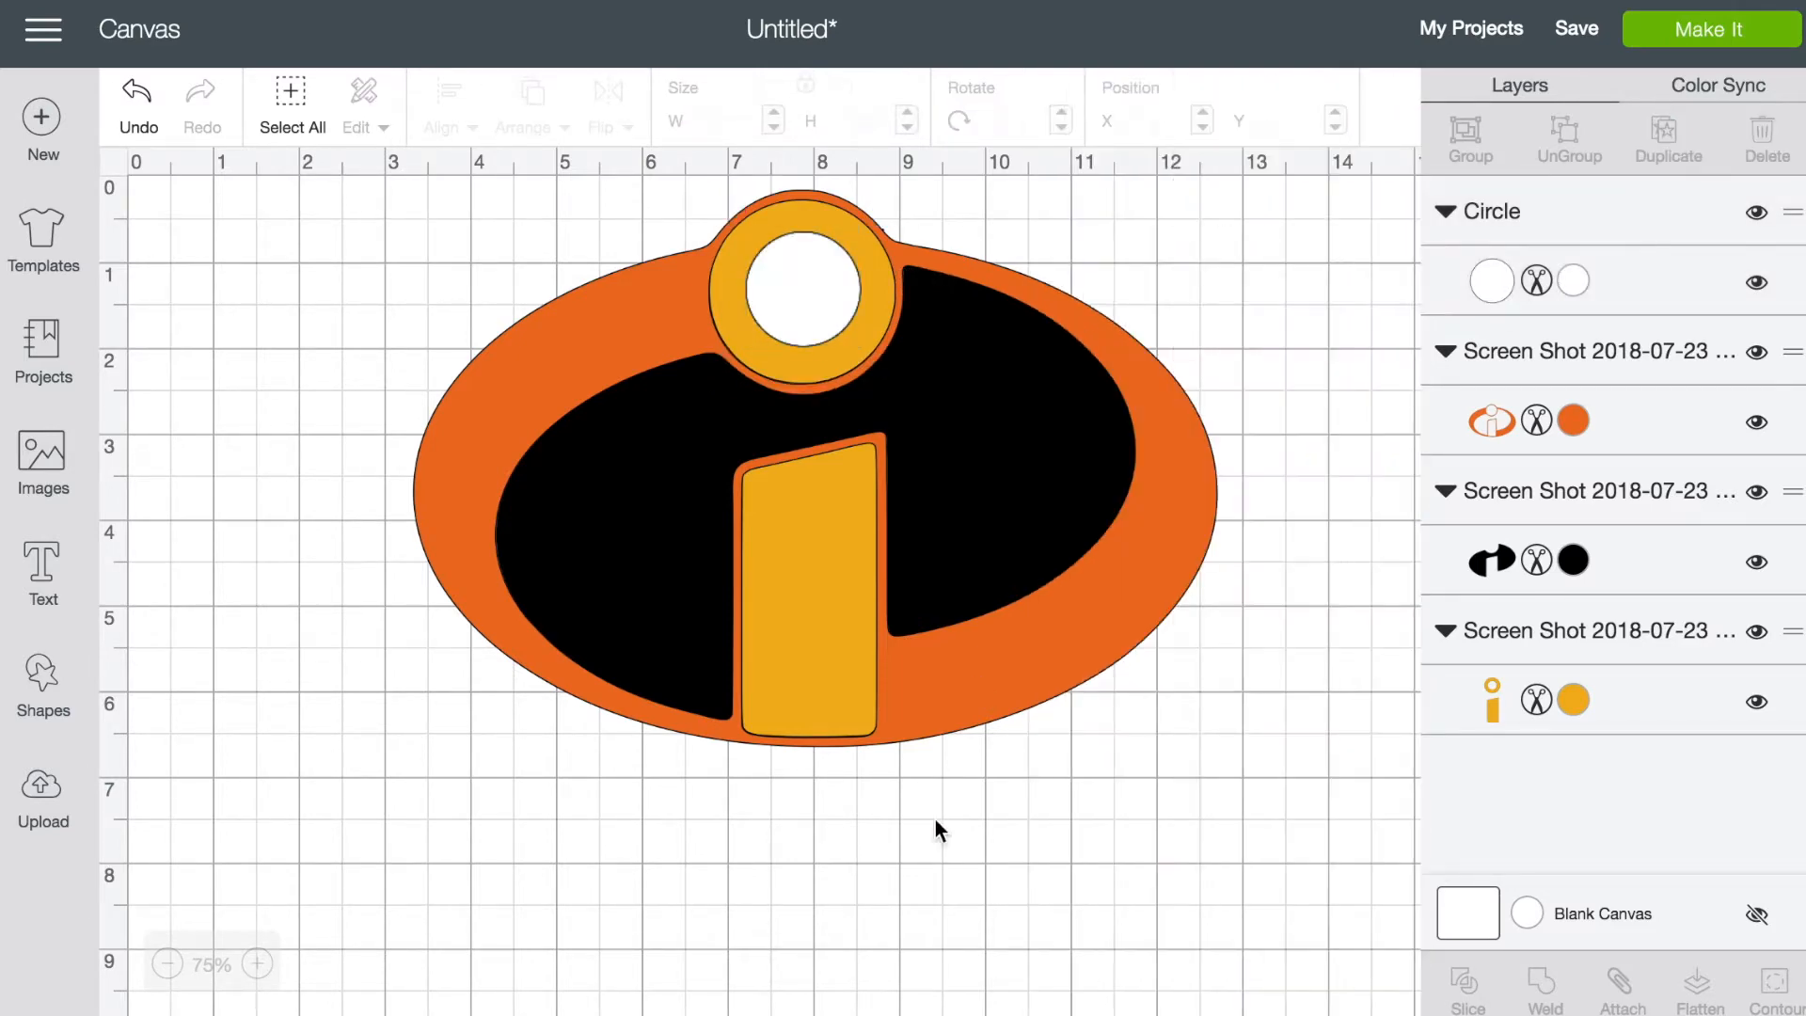
Select all four logo layers together and resize the whole design proportionally to a width of 5 inches.
{"action": "left_click", "coordinate": [1056, 467]}
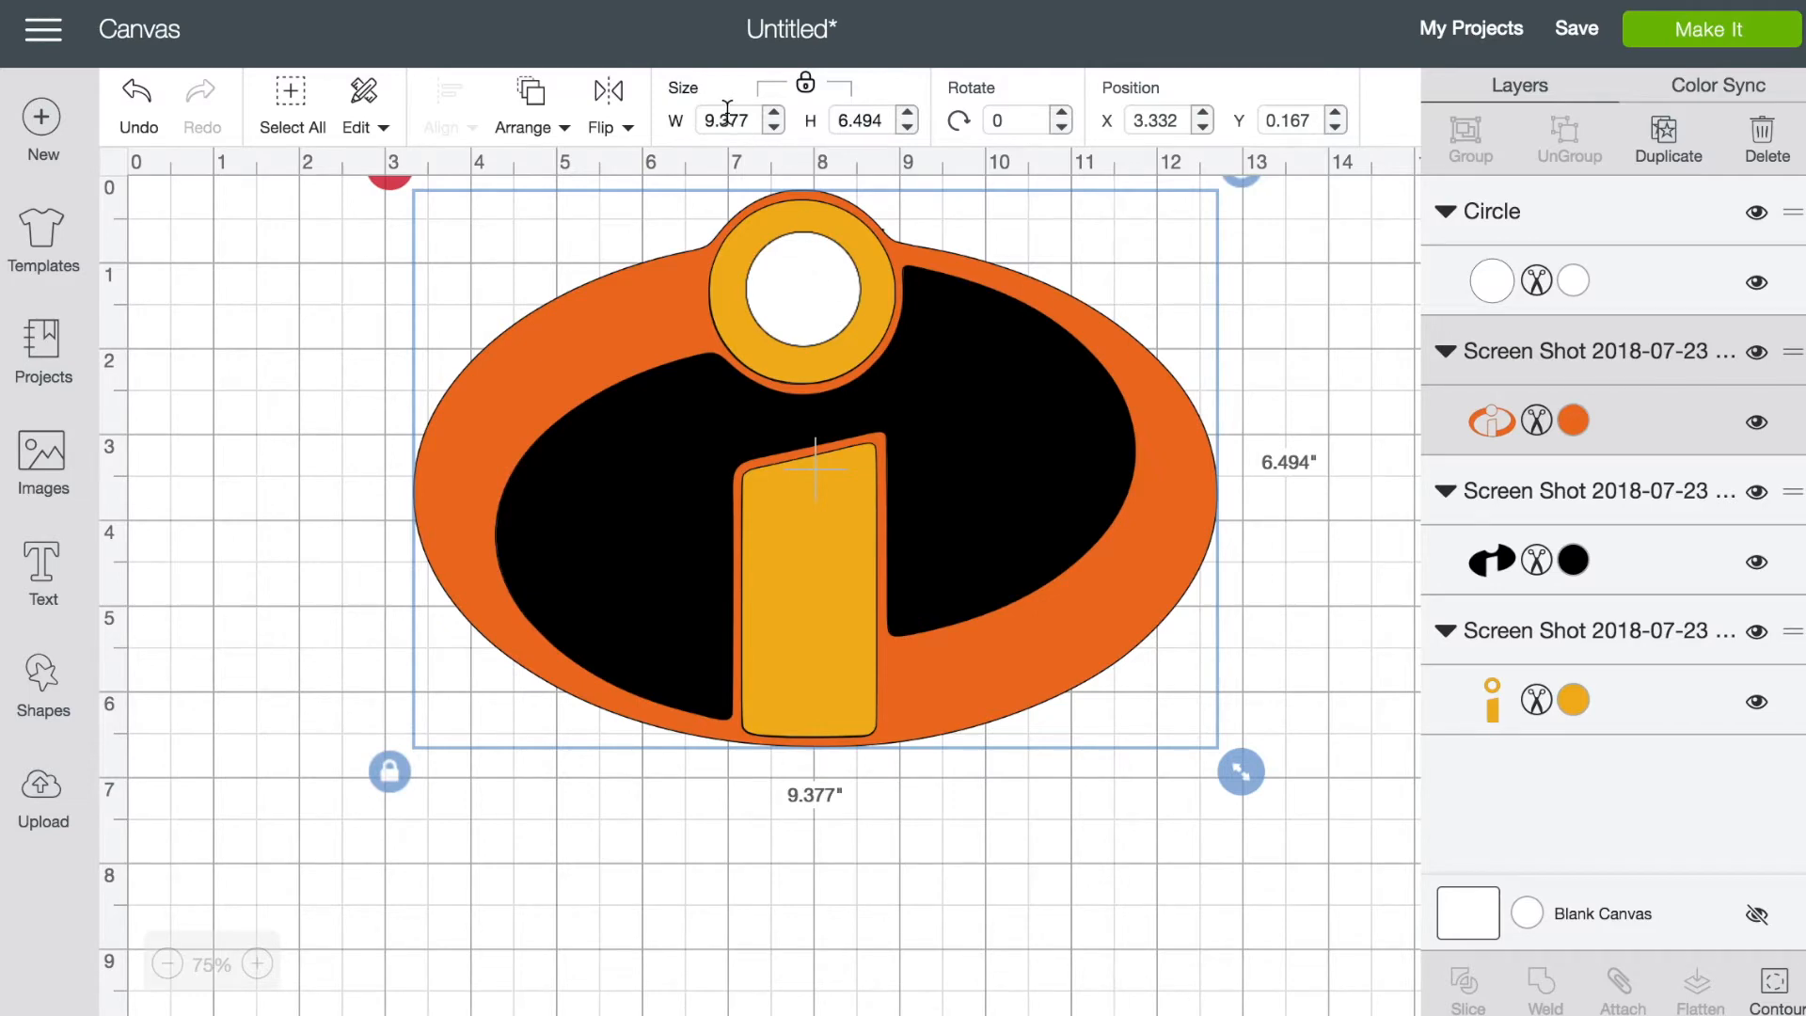
{"action": "left_click", "coordinate": [1554, 213]}
{"action": "left_click", "coordinate": [1623, 626]}
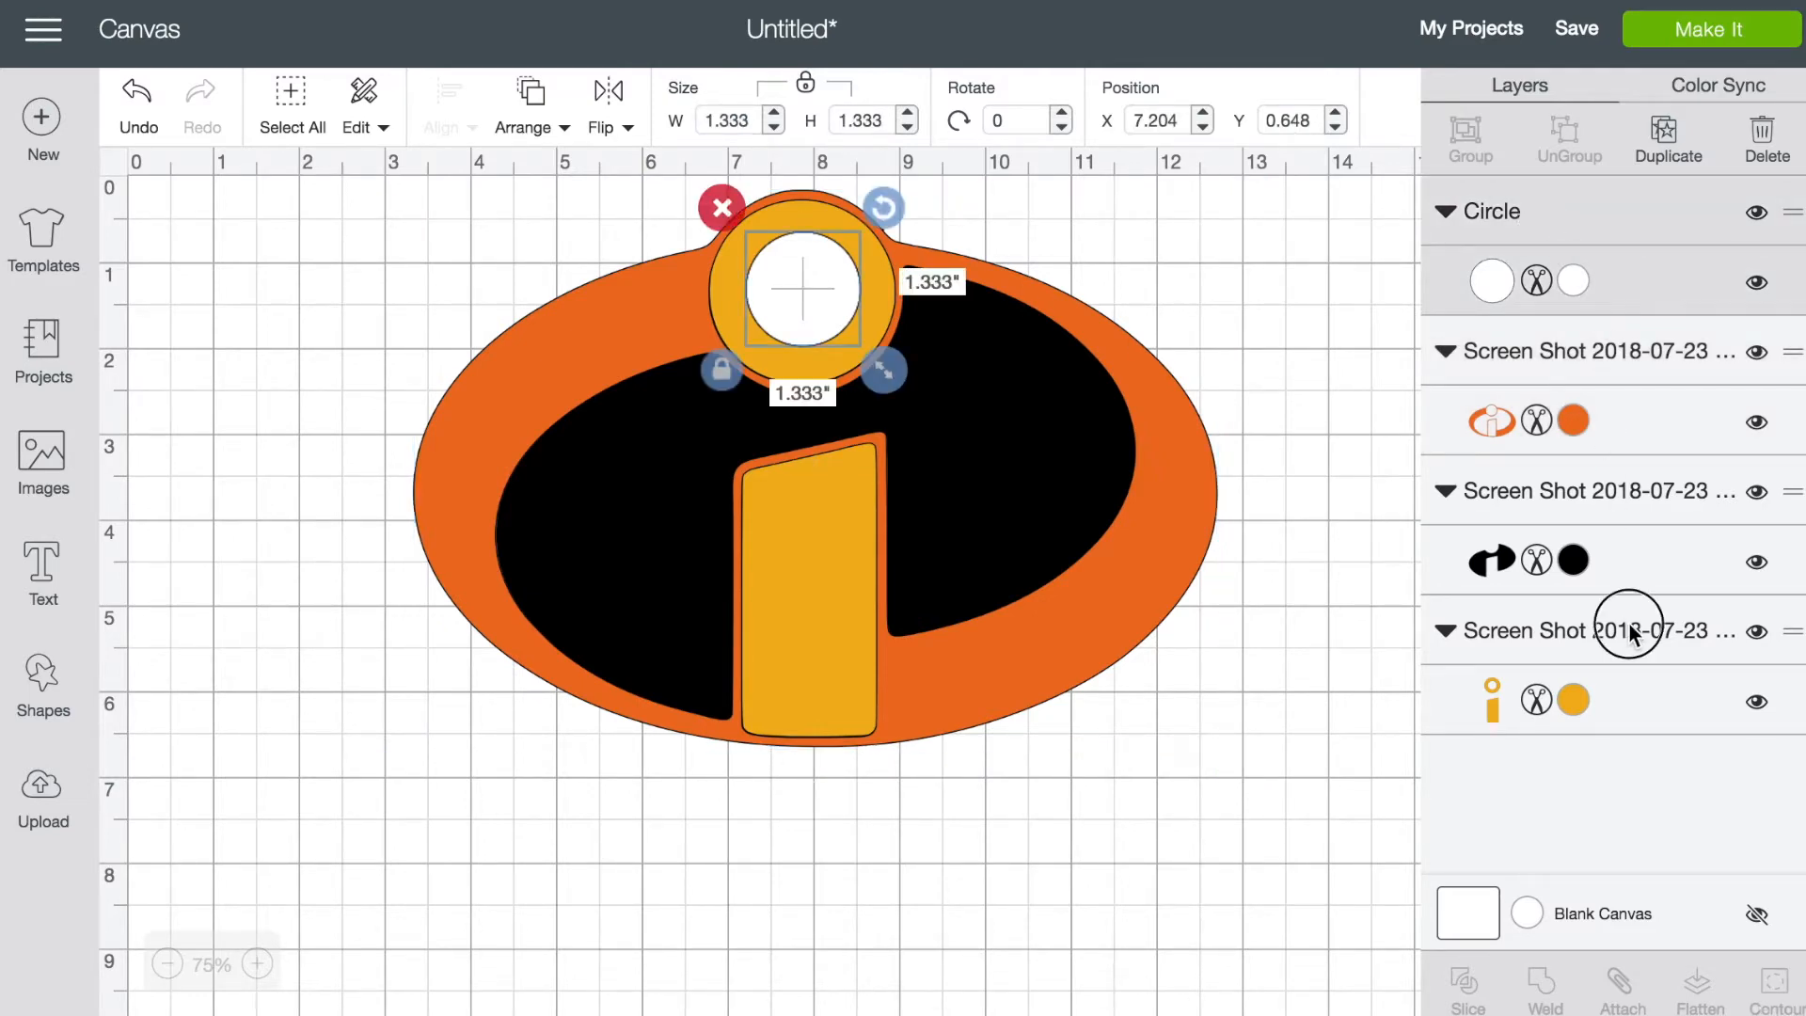
{"action": "left_click_drag", "start_coordinate": [1377, 823], "coordinate": [300, 179]}
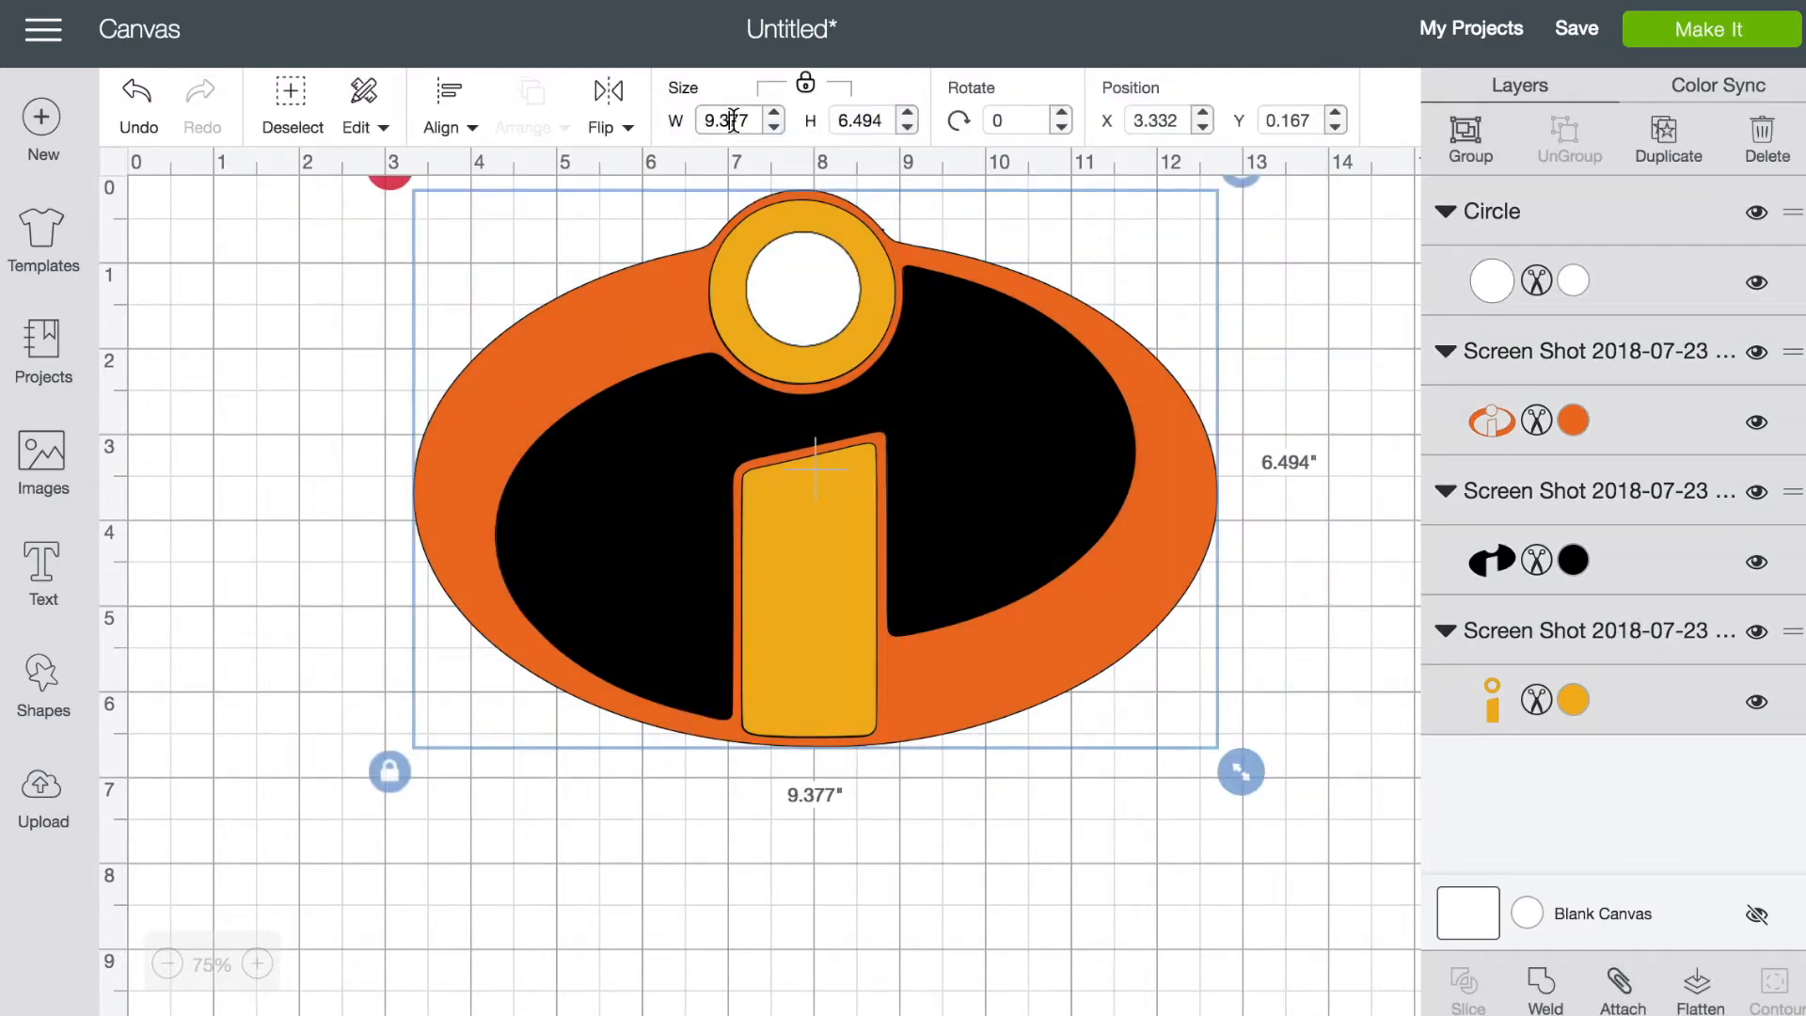
{"action": "type", "text": "5"}
{"action": "key", "text": "Tab"}
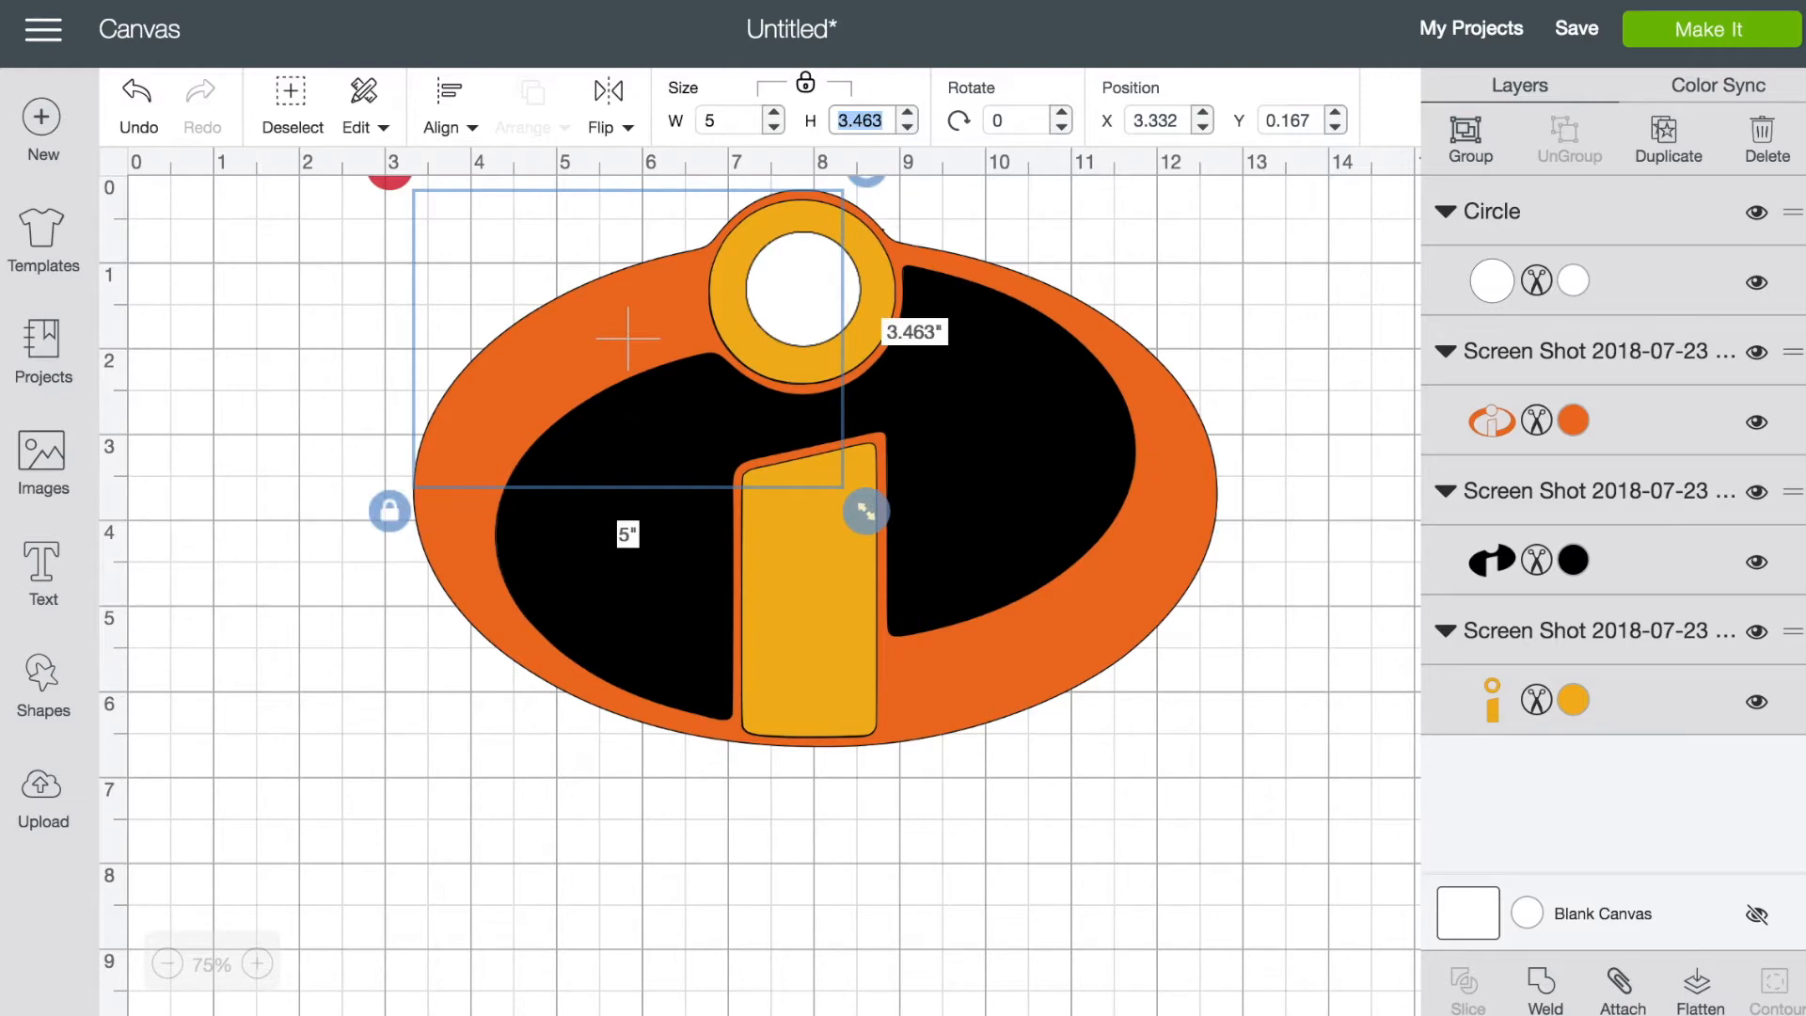
{"action": "left_click_drag", "start_coordinate": [732, 337], "coordinate": [512, 402]}
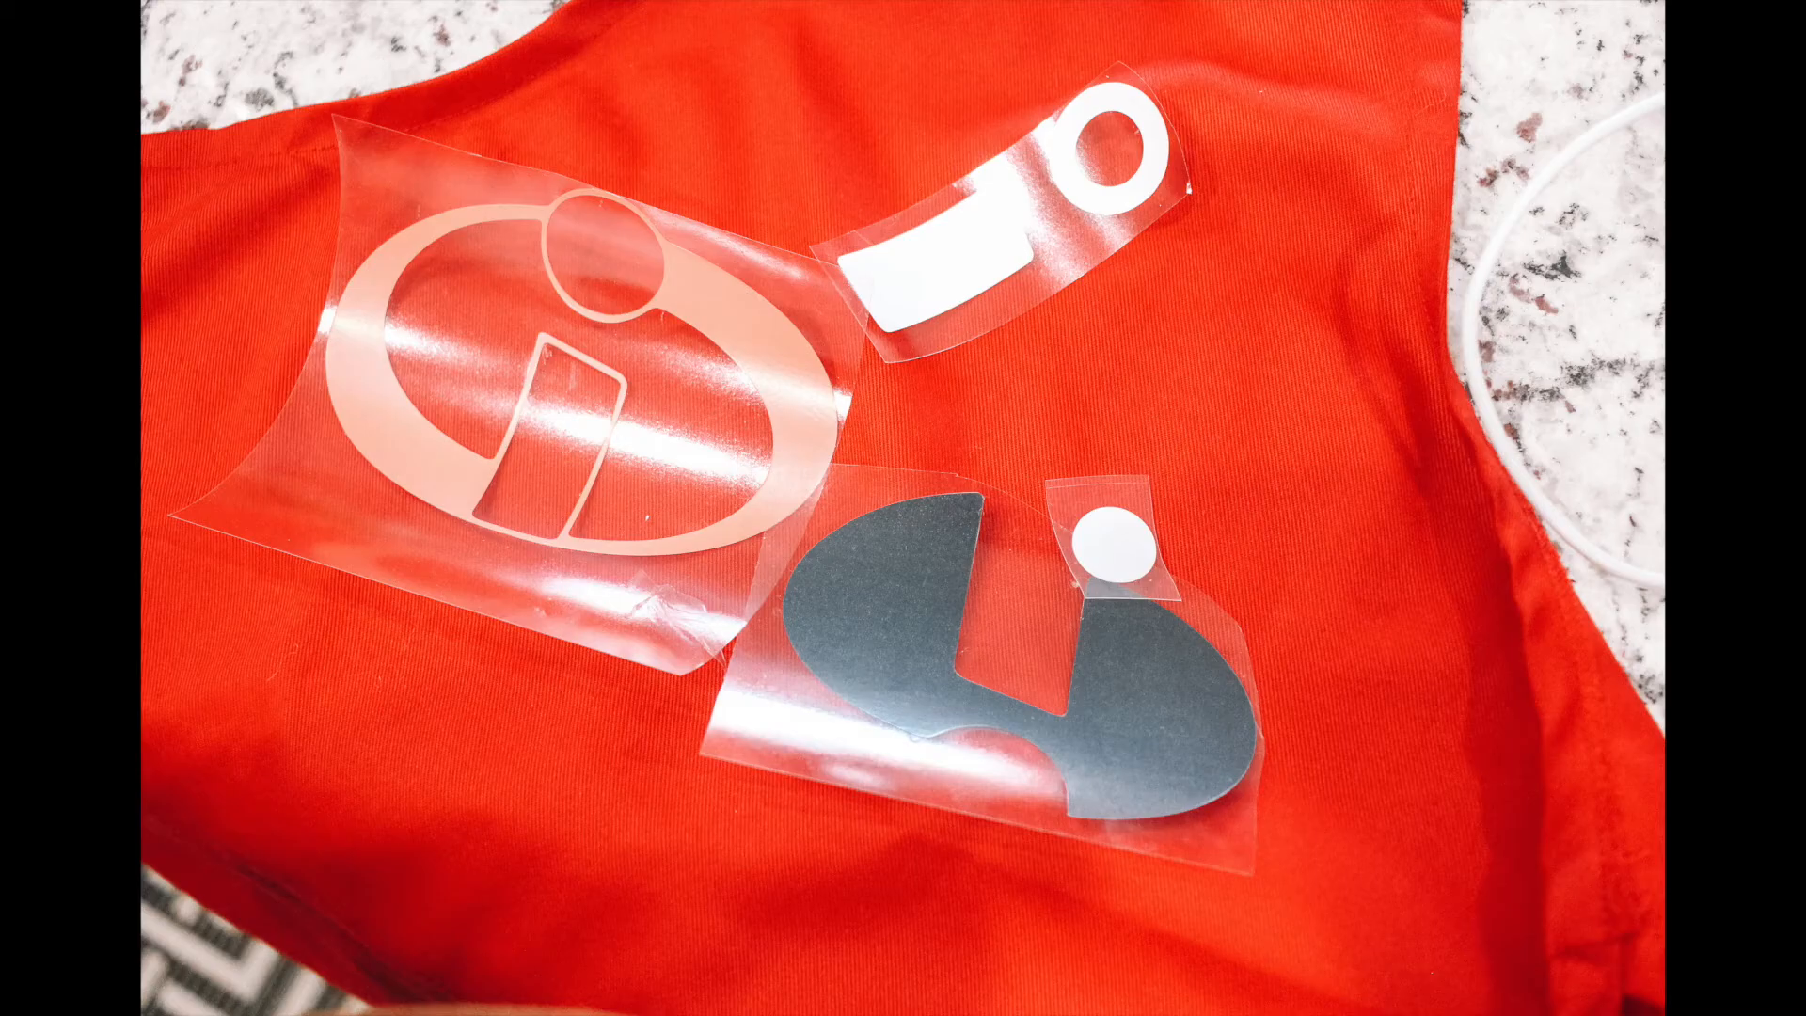